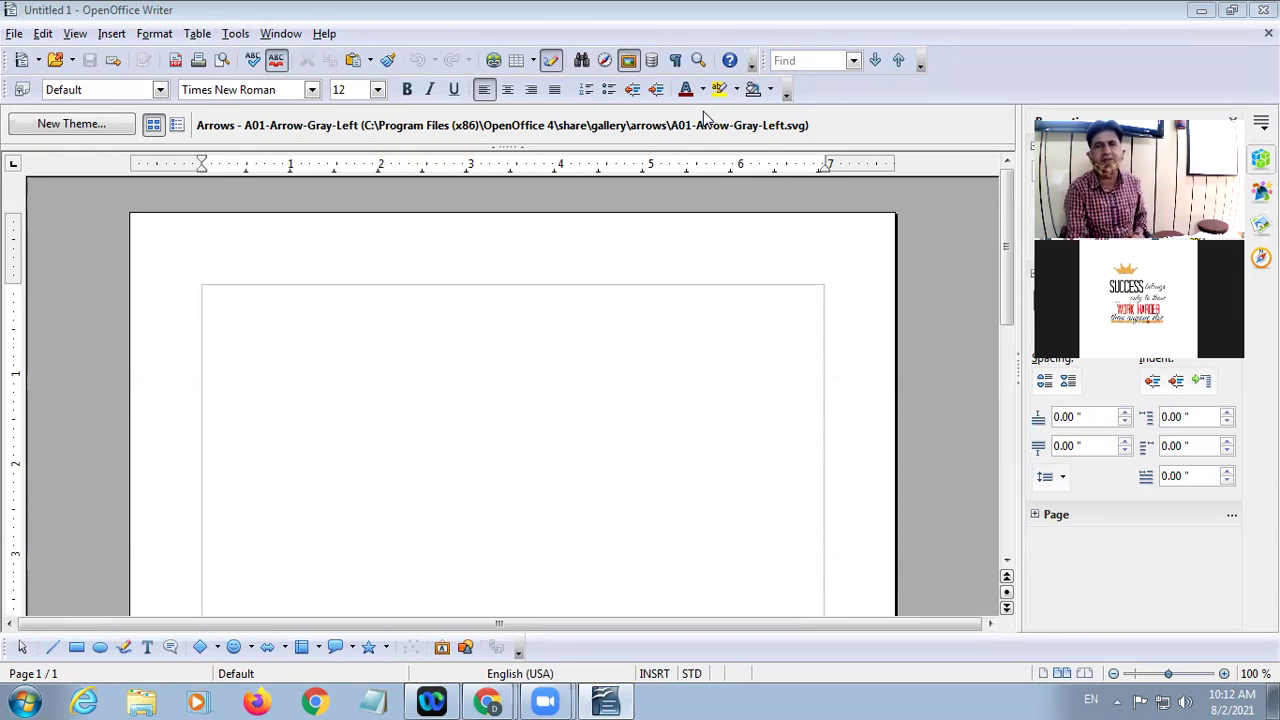
Step: Set the font size to 18 and write "This is computer period." at the start of the blank document
click(301, 320)
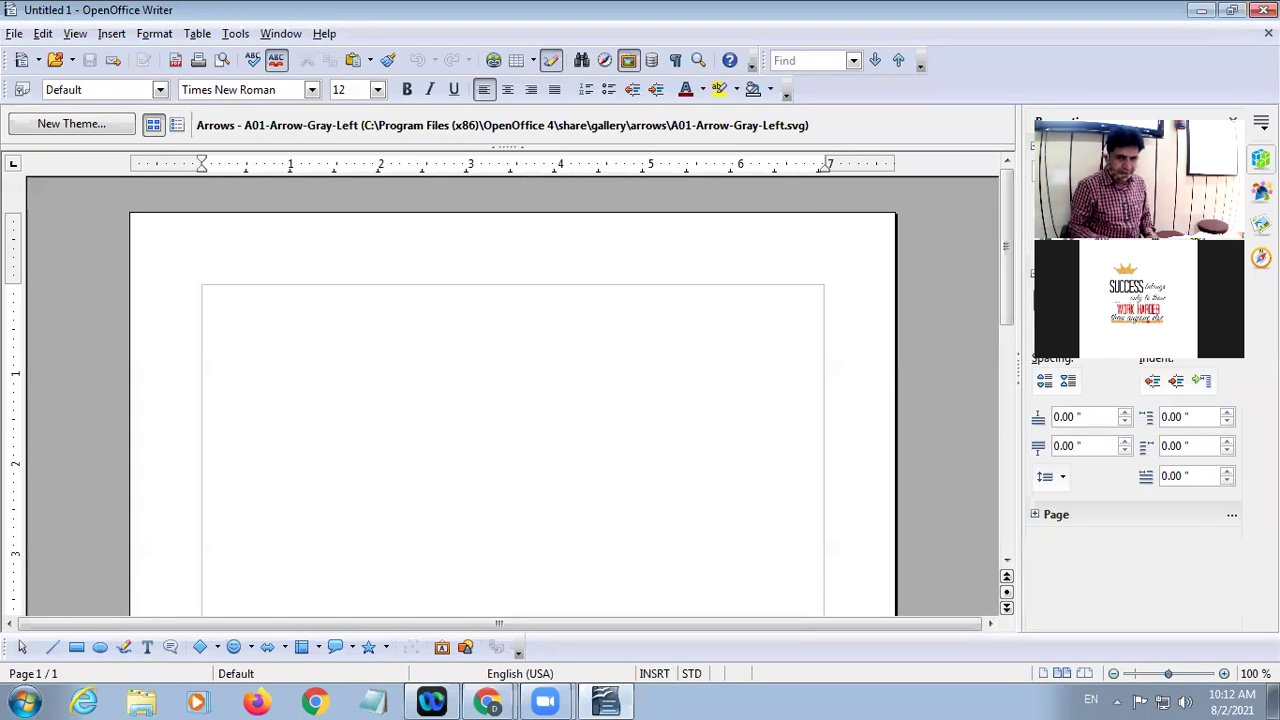
click(377, 89)
click(350, 252)
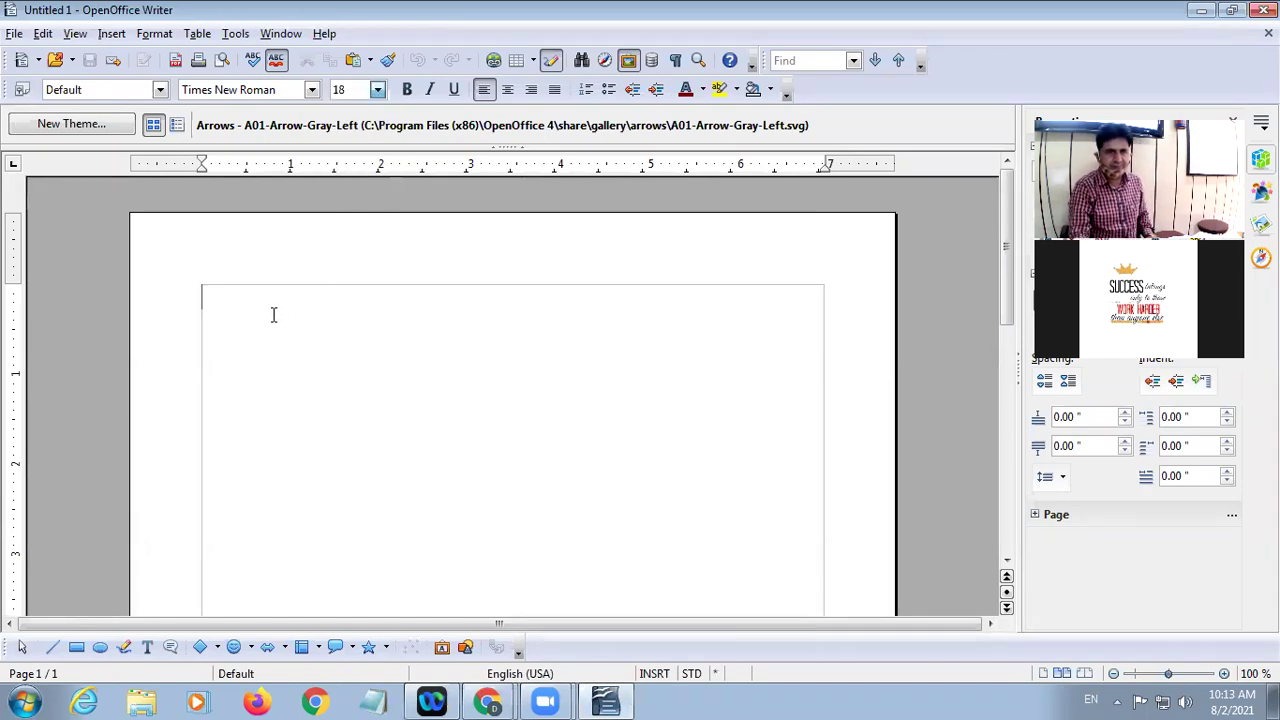
text(This)
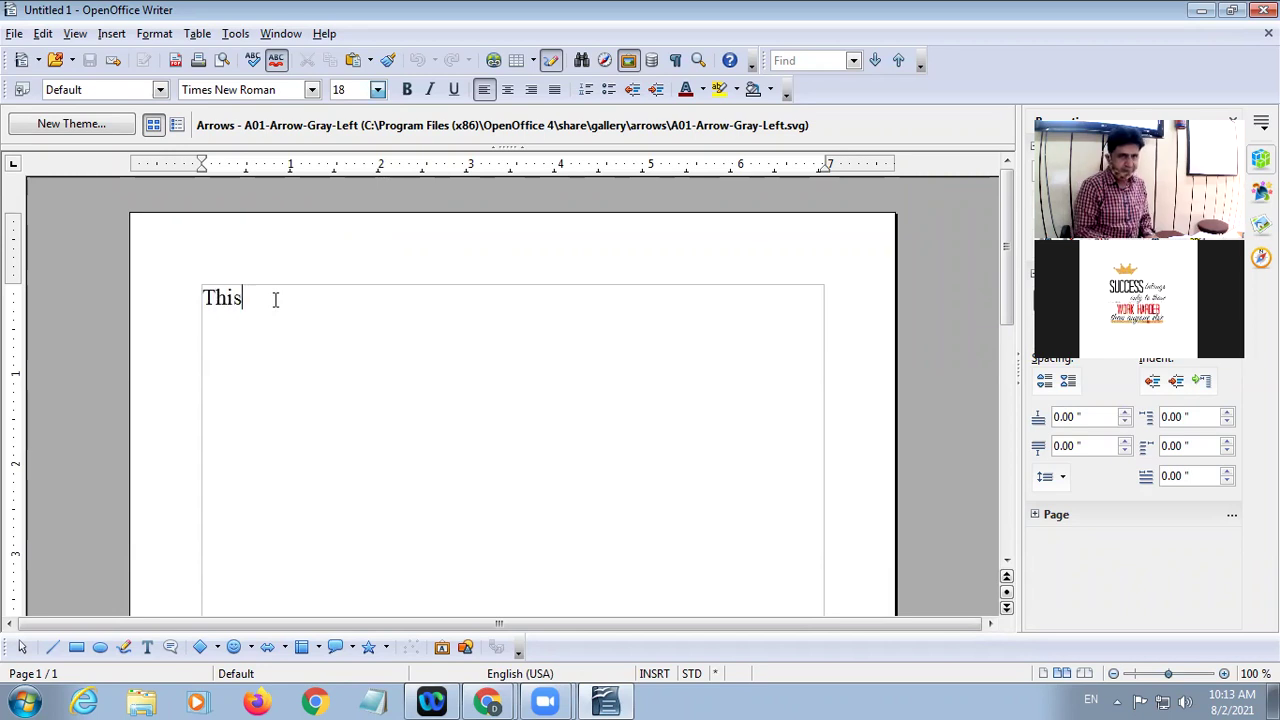
text( is com)
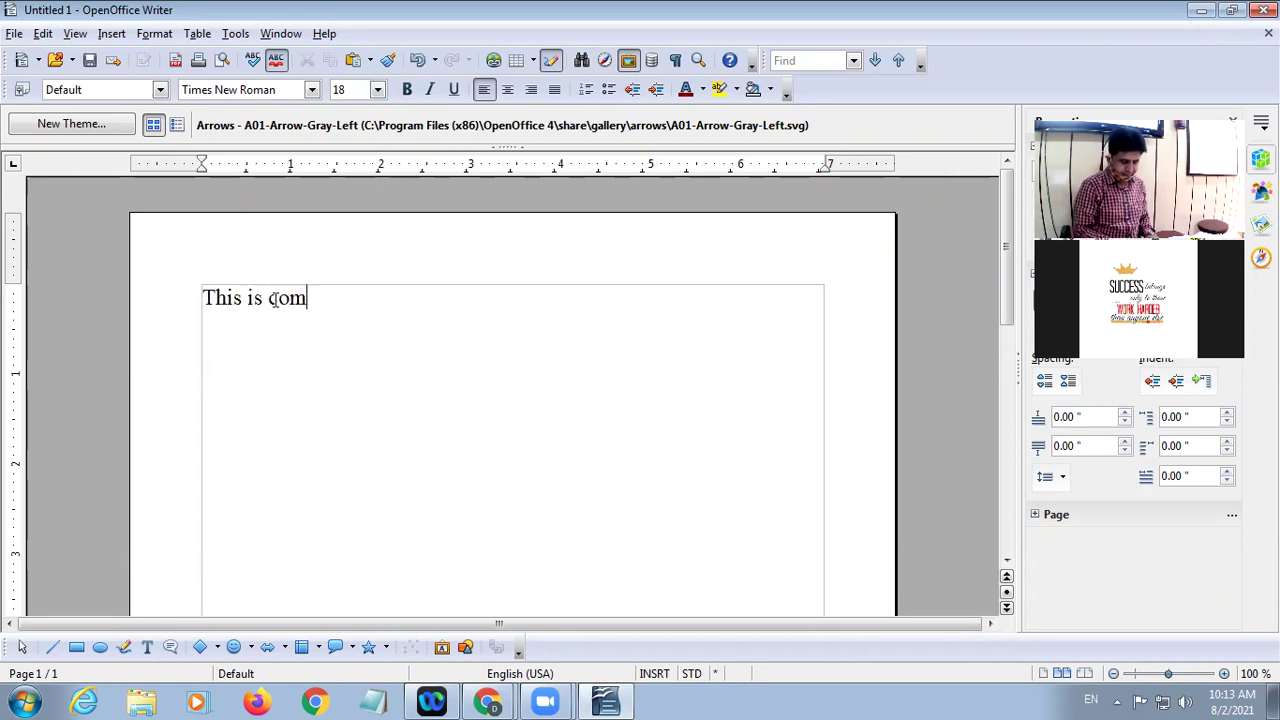
text(puter pe)
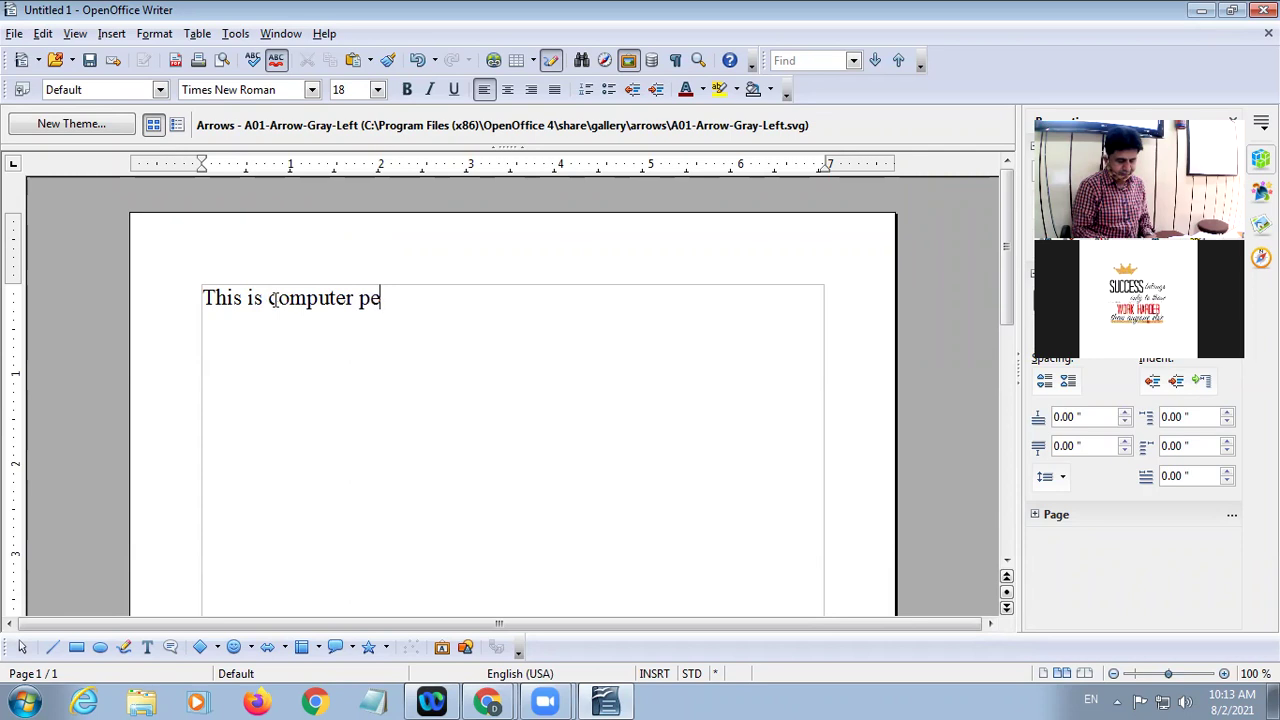
text(riod,)
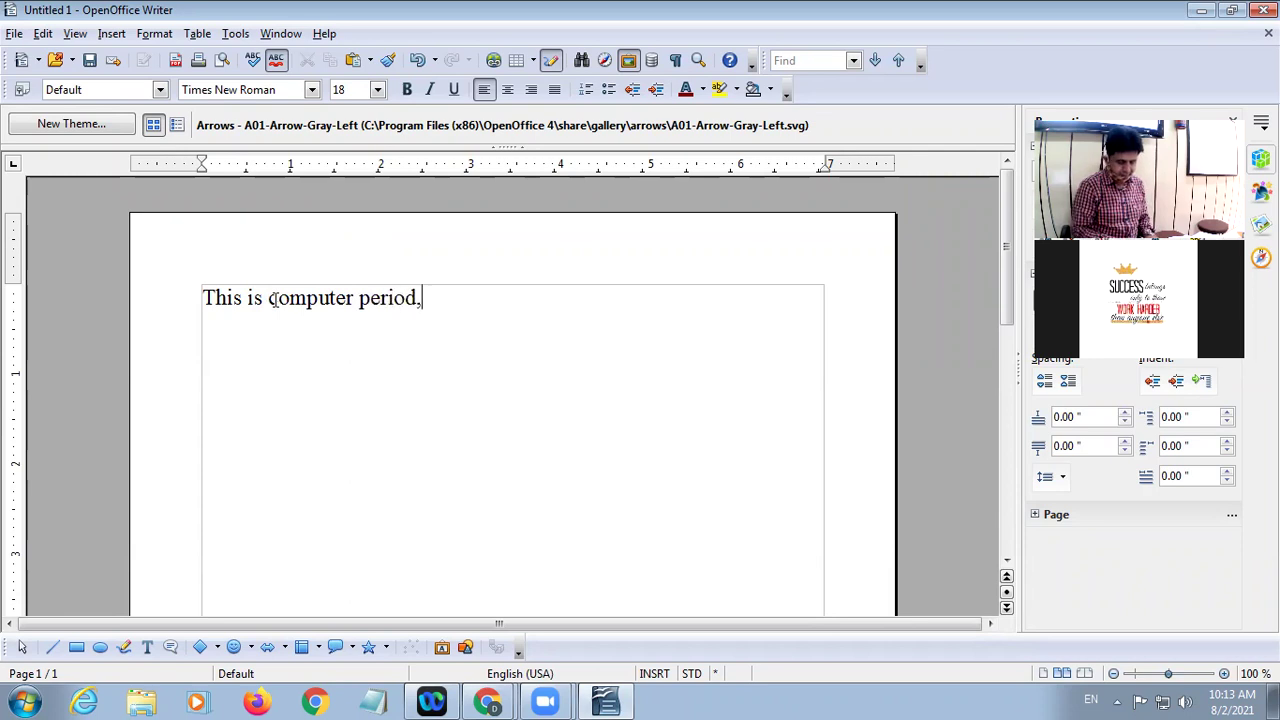
key(BackSpace)
text(. )
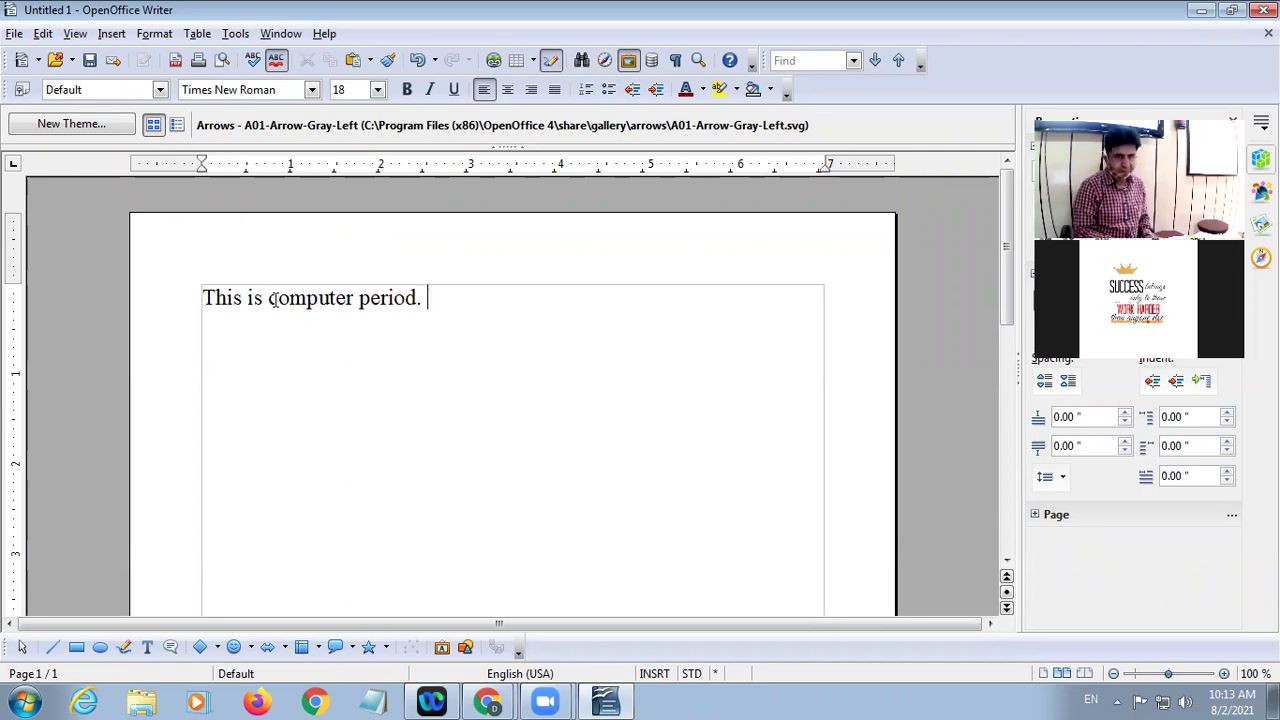
Step: Add "In computer period we do computer" after the first sentence and replace the word "do" with "use"
text(In)
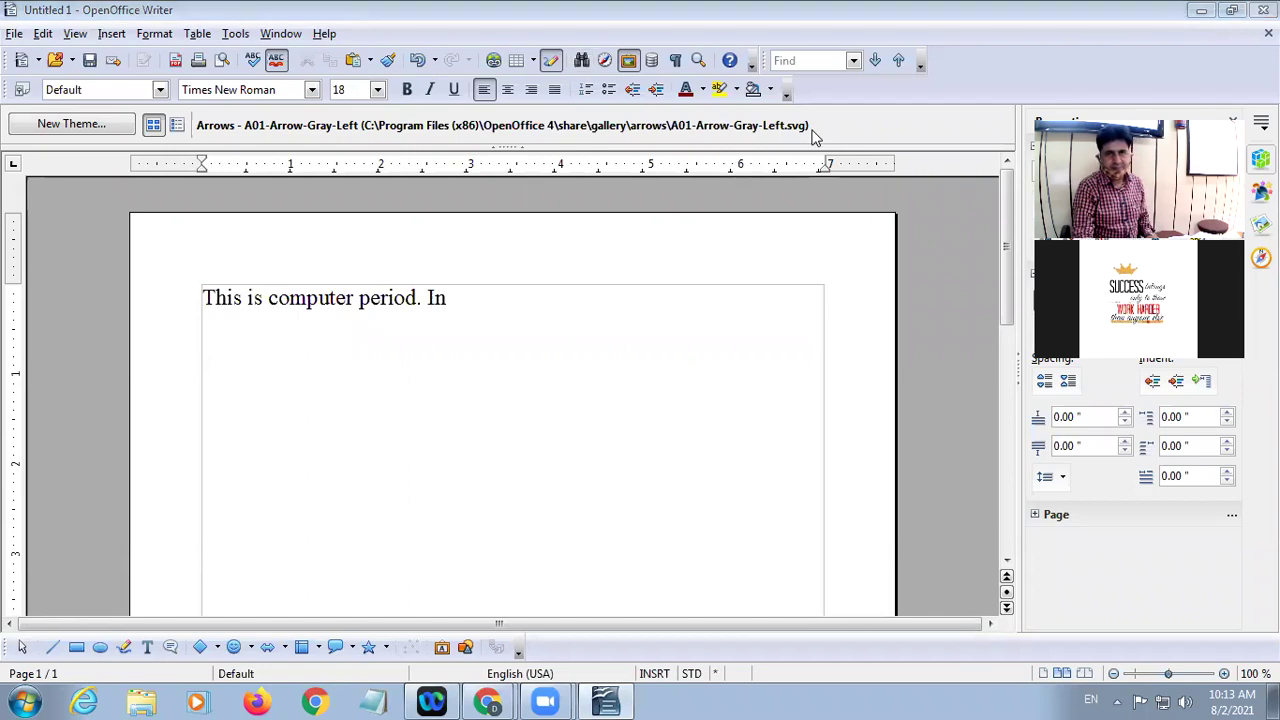
text( q)
key(BackSpace)
text(com)
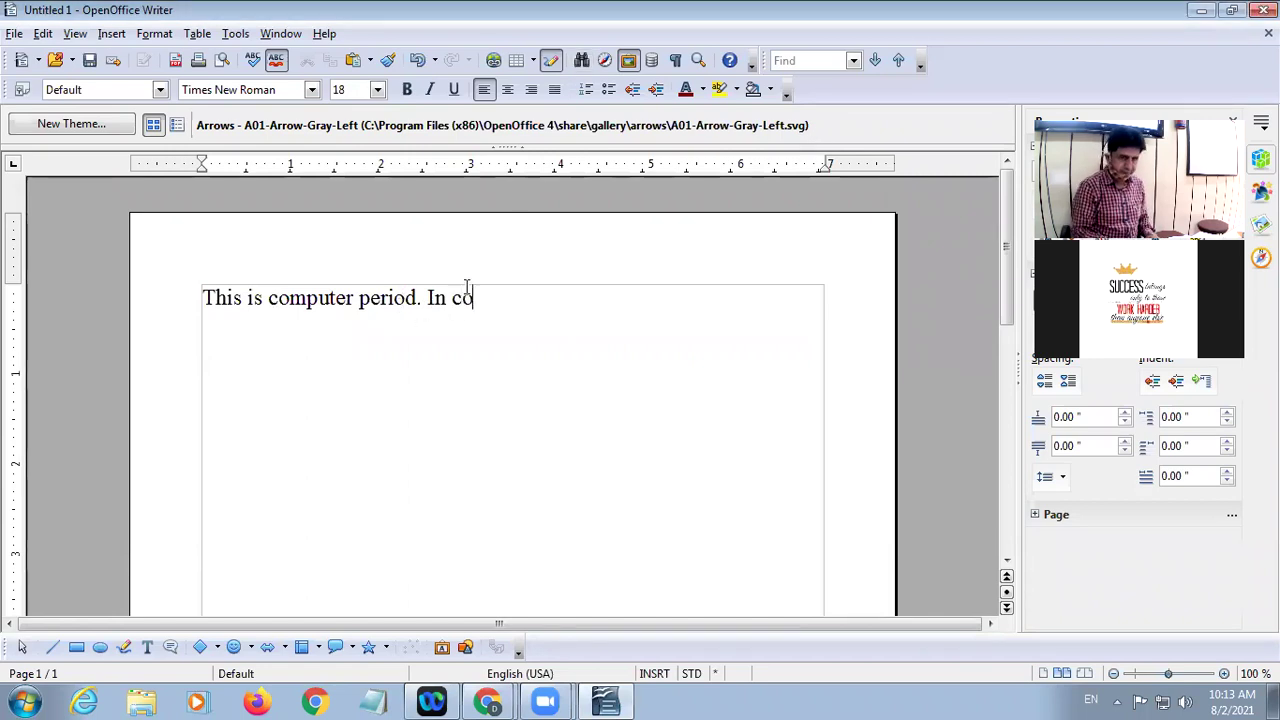
text(puter )
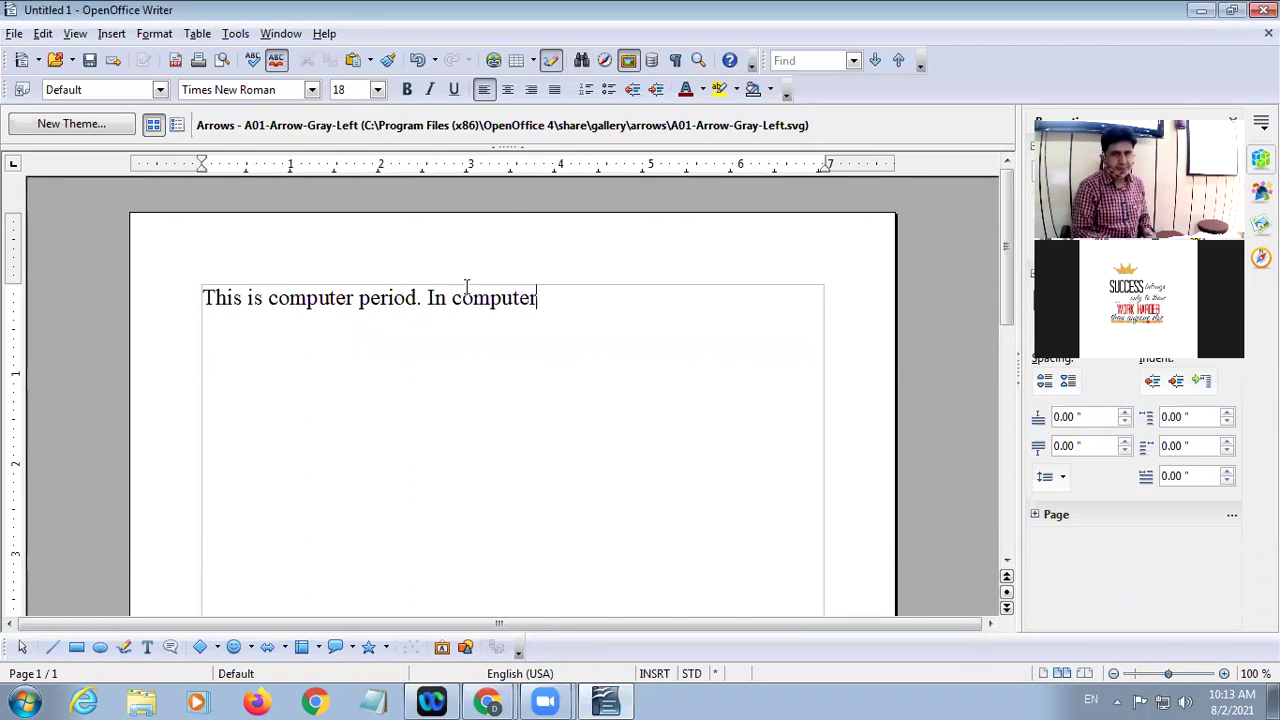
text(period )
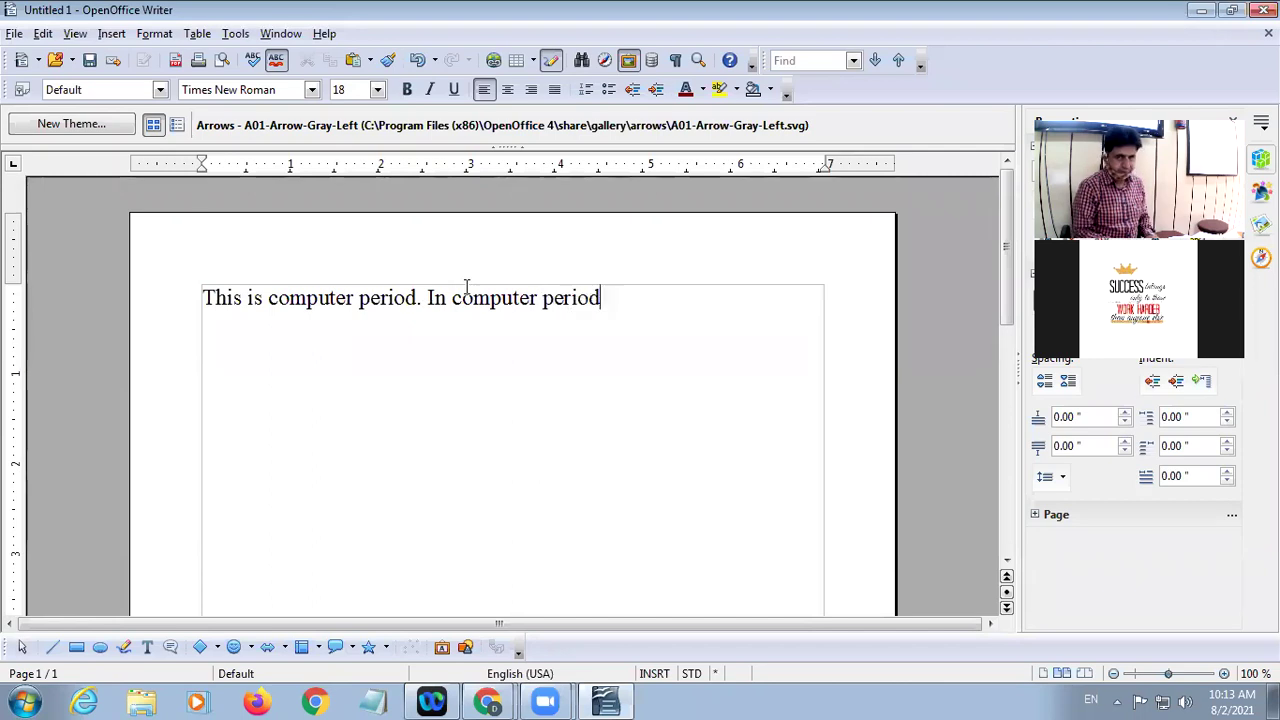
text(we do)
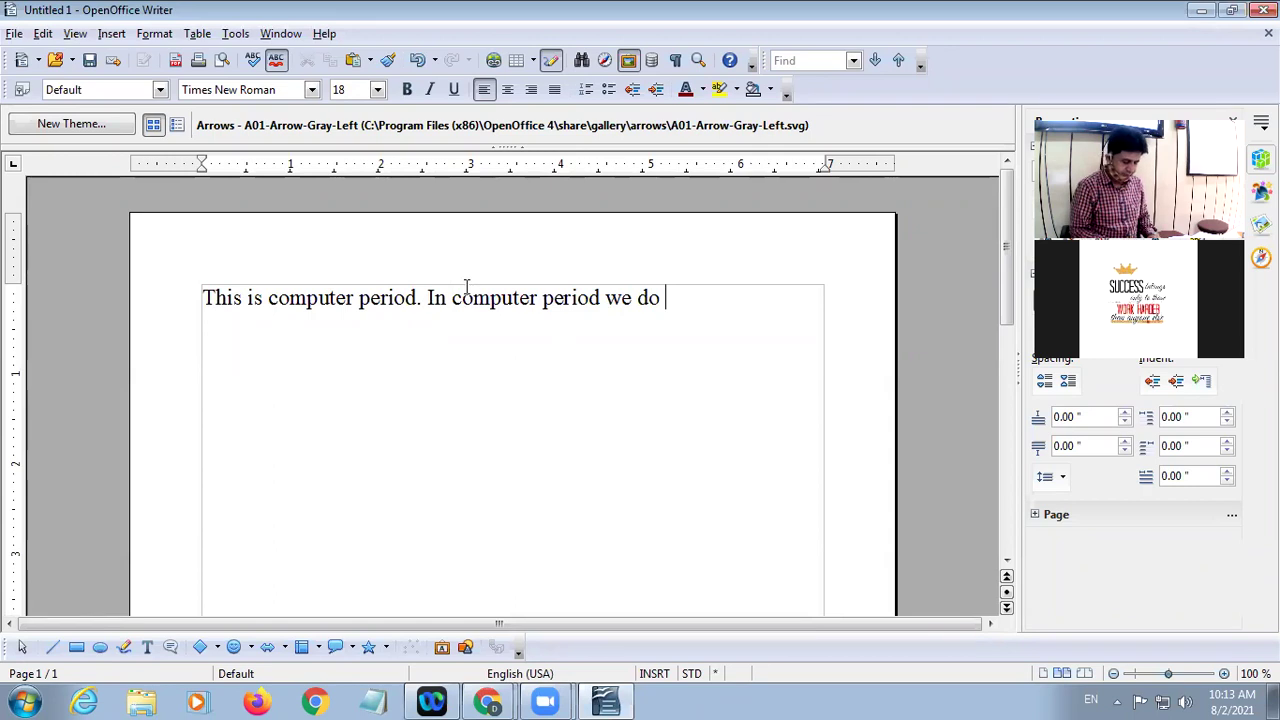
text( com)
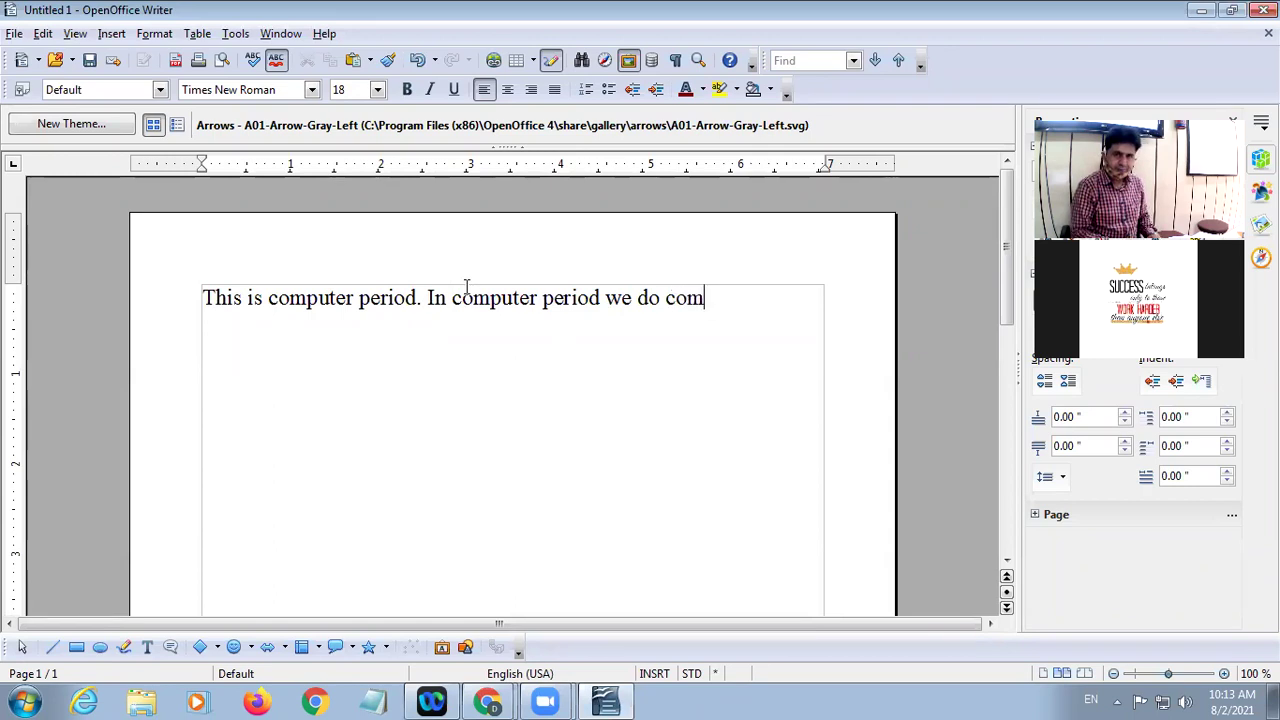
text(puter)
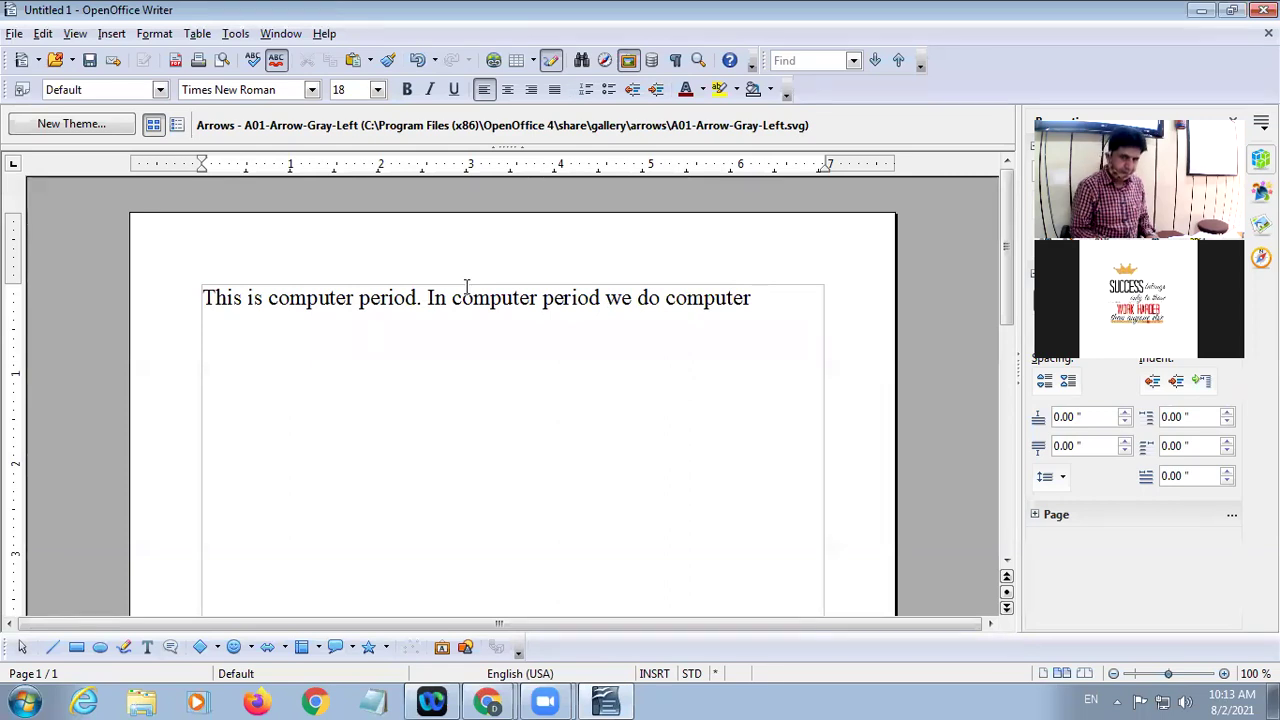
double_click(660, 297)
text(use)
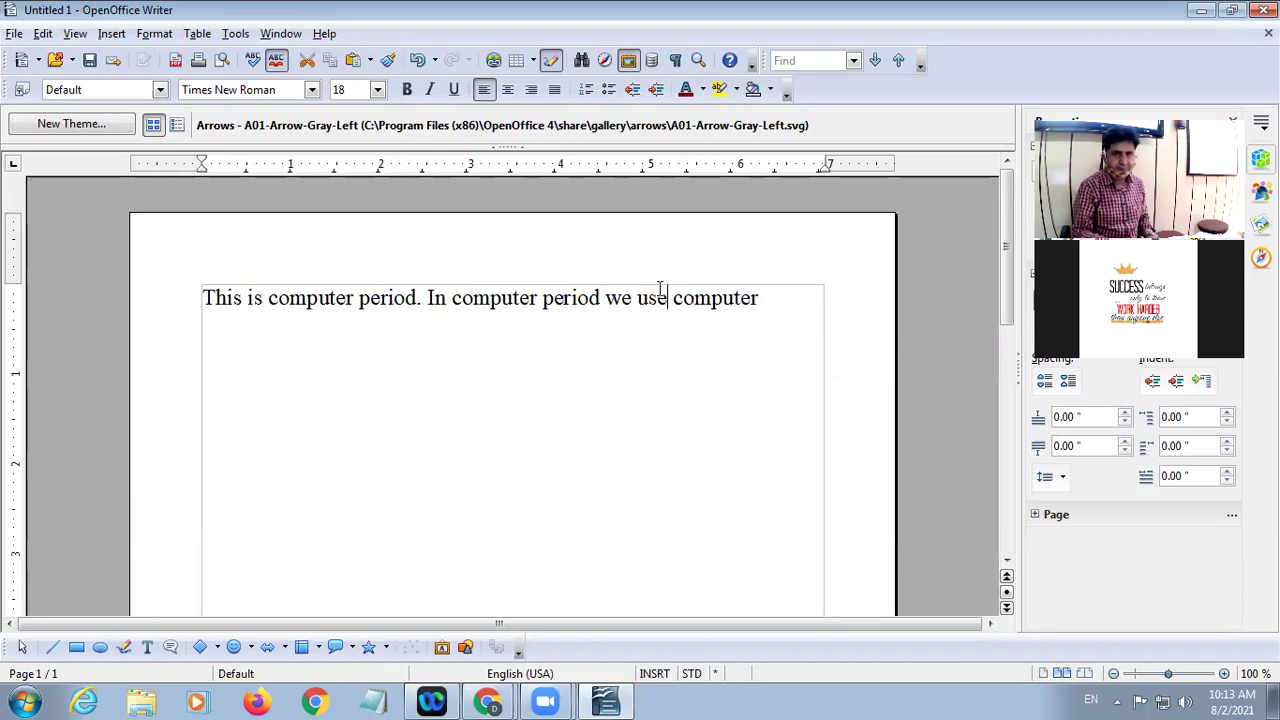
Step: Finish the second sentence with "softwares." and correct that word to the spelling suggestion "software"
click(790, 297)
text(s)
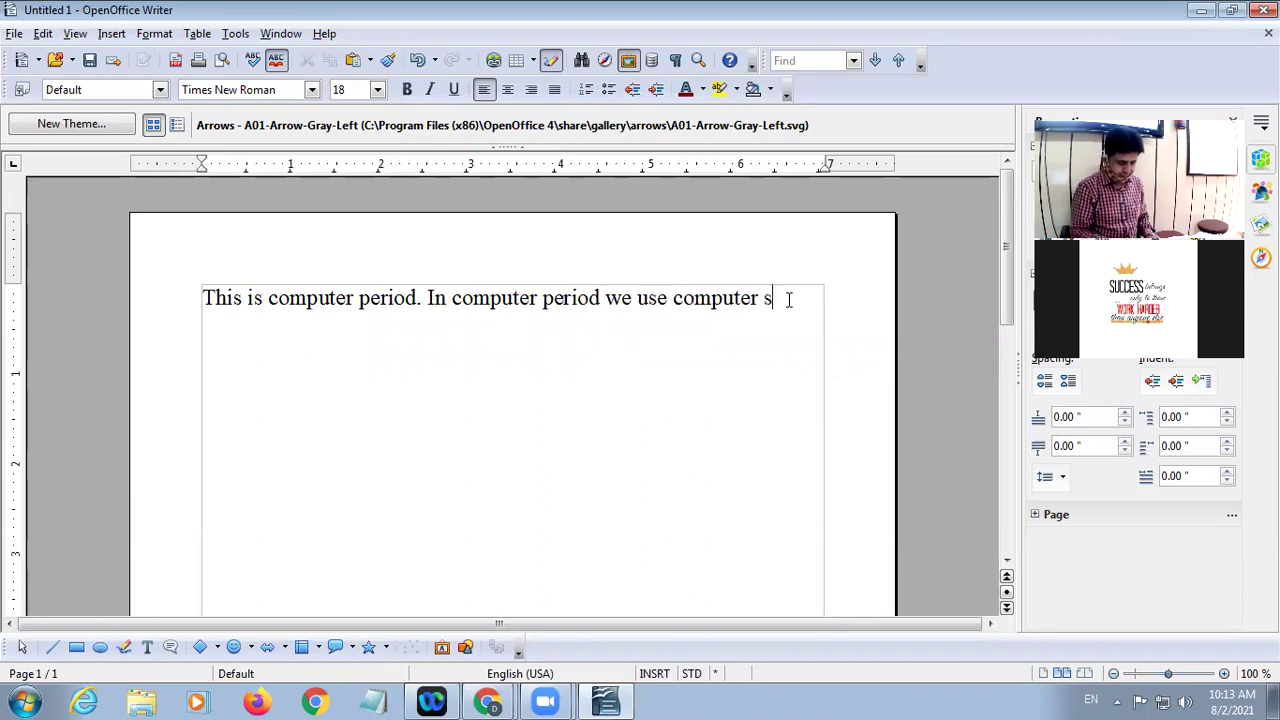
text(oftw)
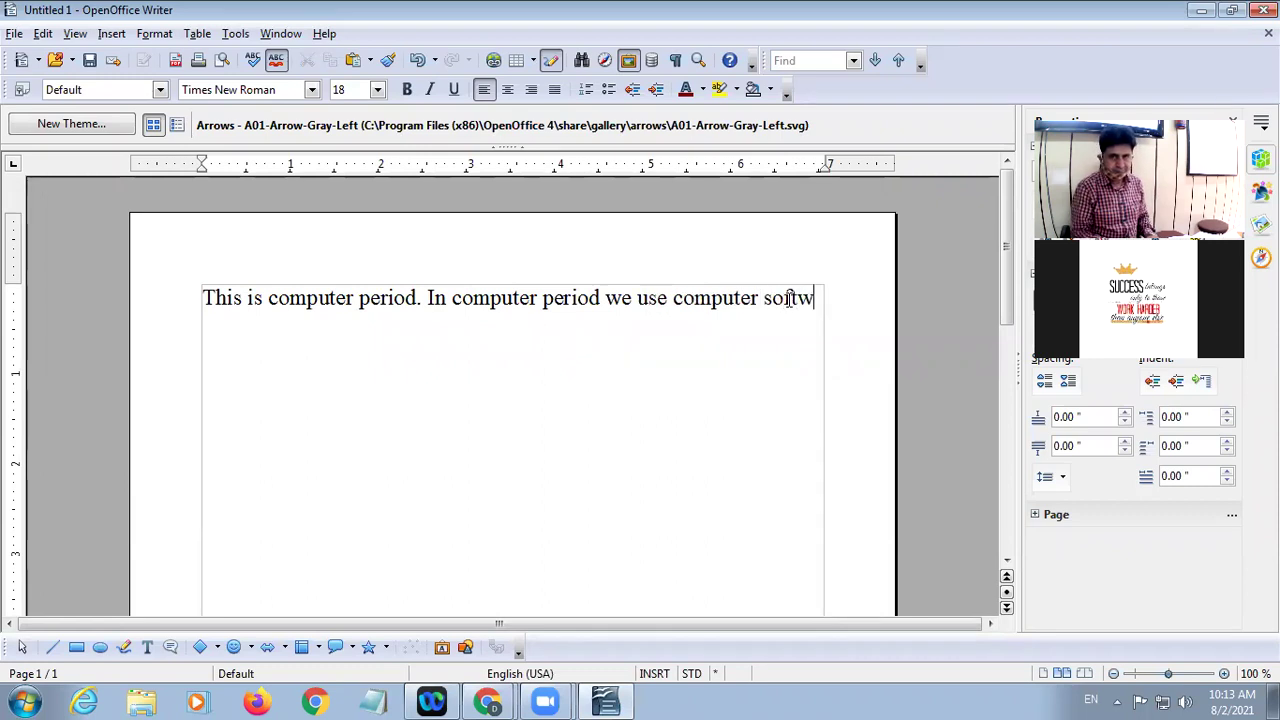
text(ar)
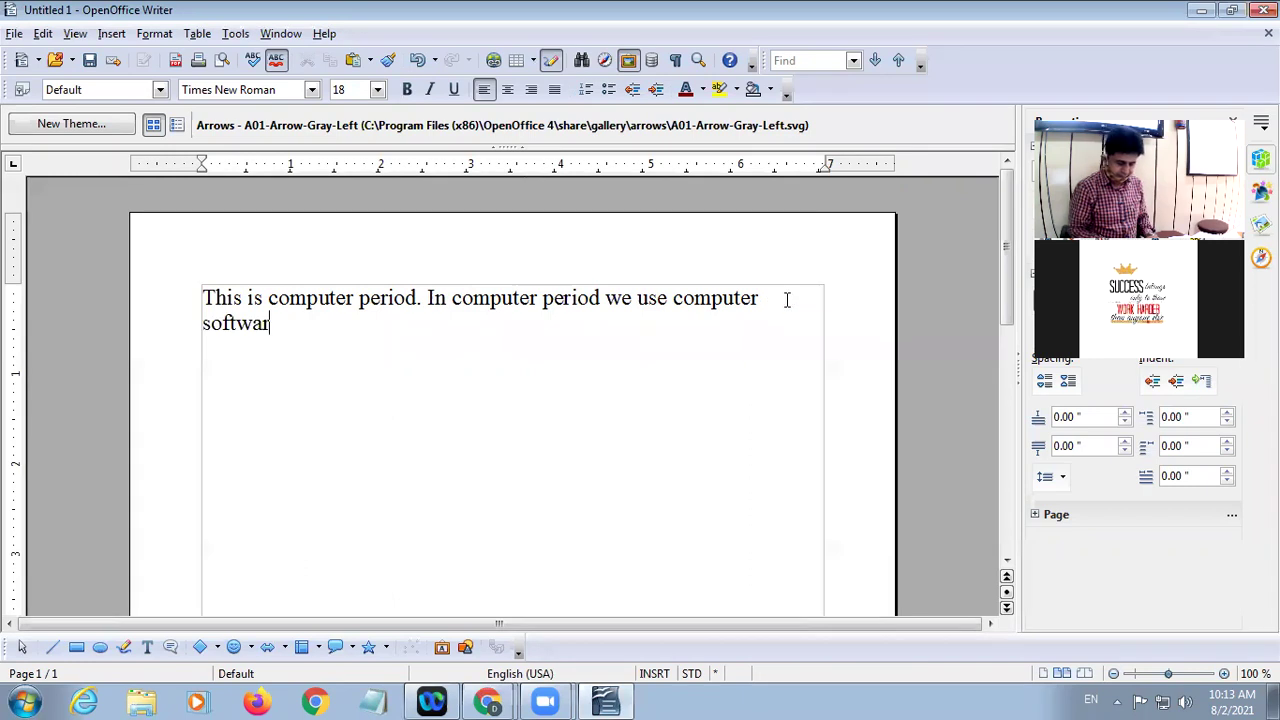
text(es.)
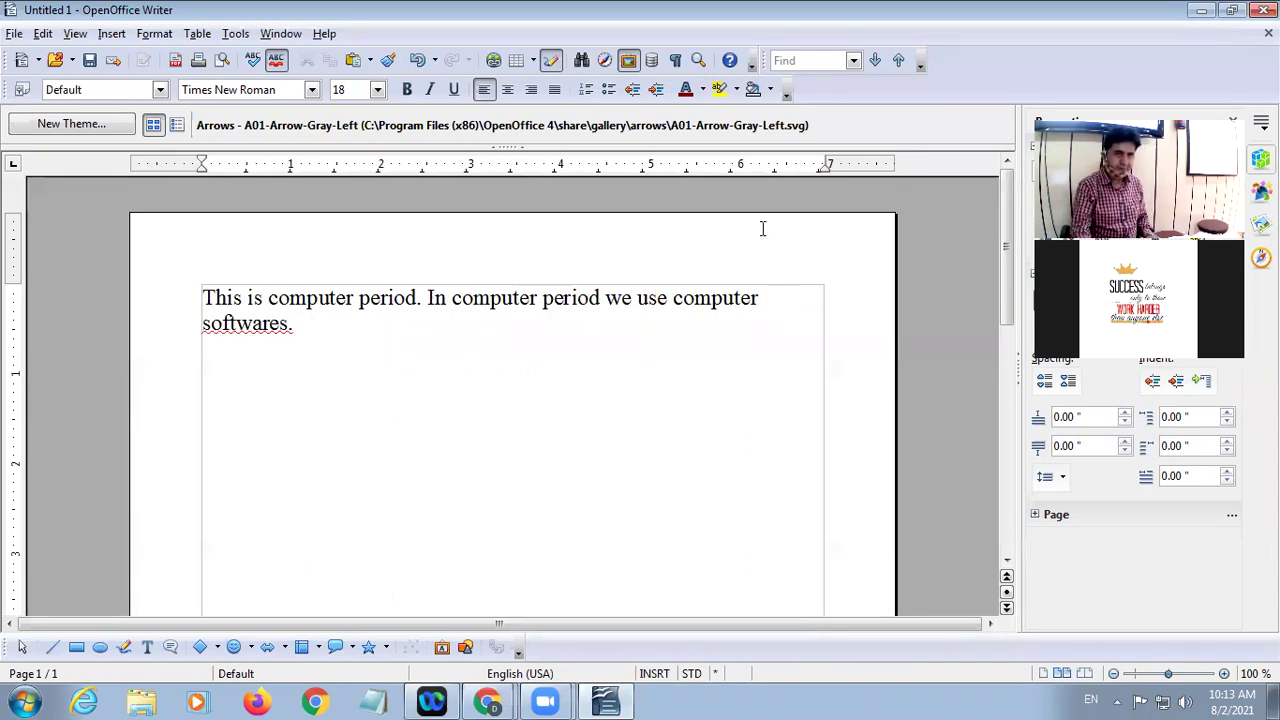
right_click(290, 332)
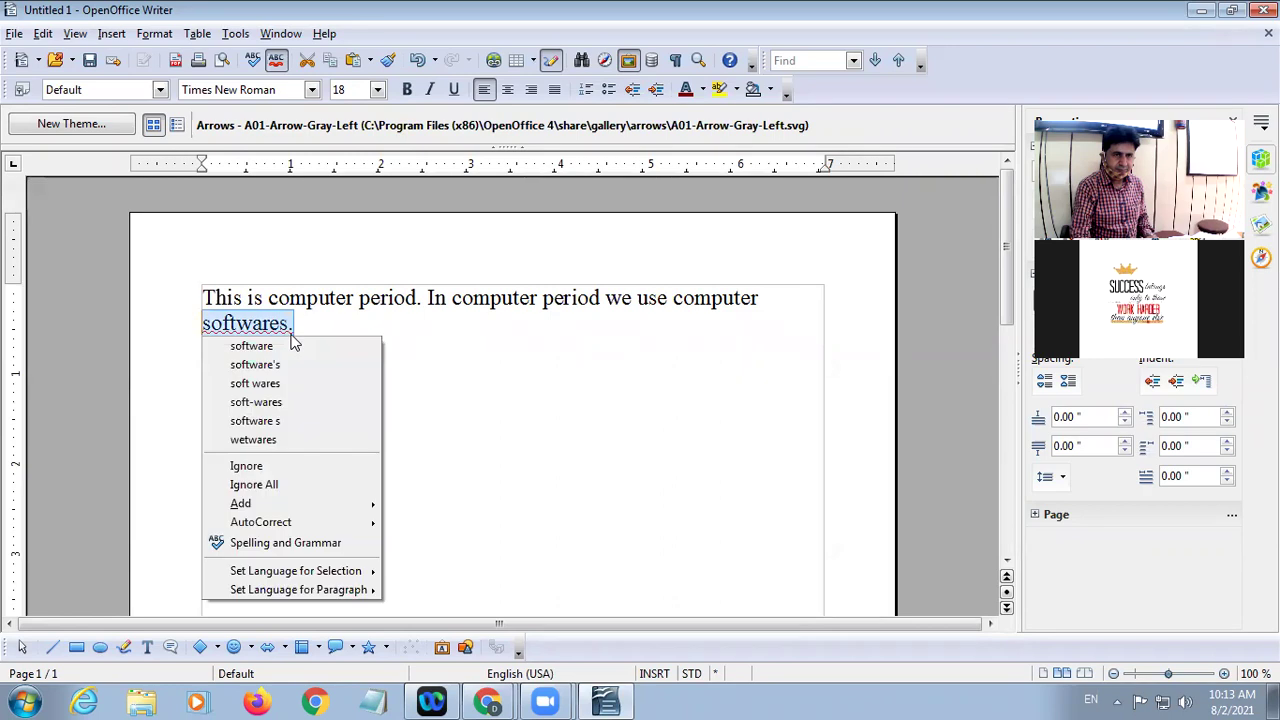
click(293, 350)
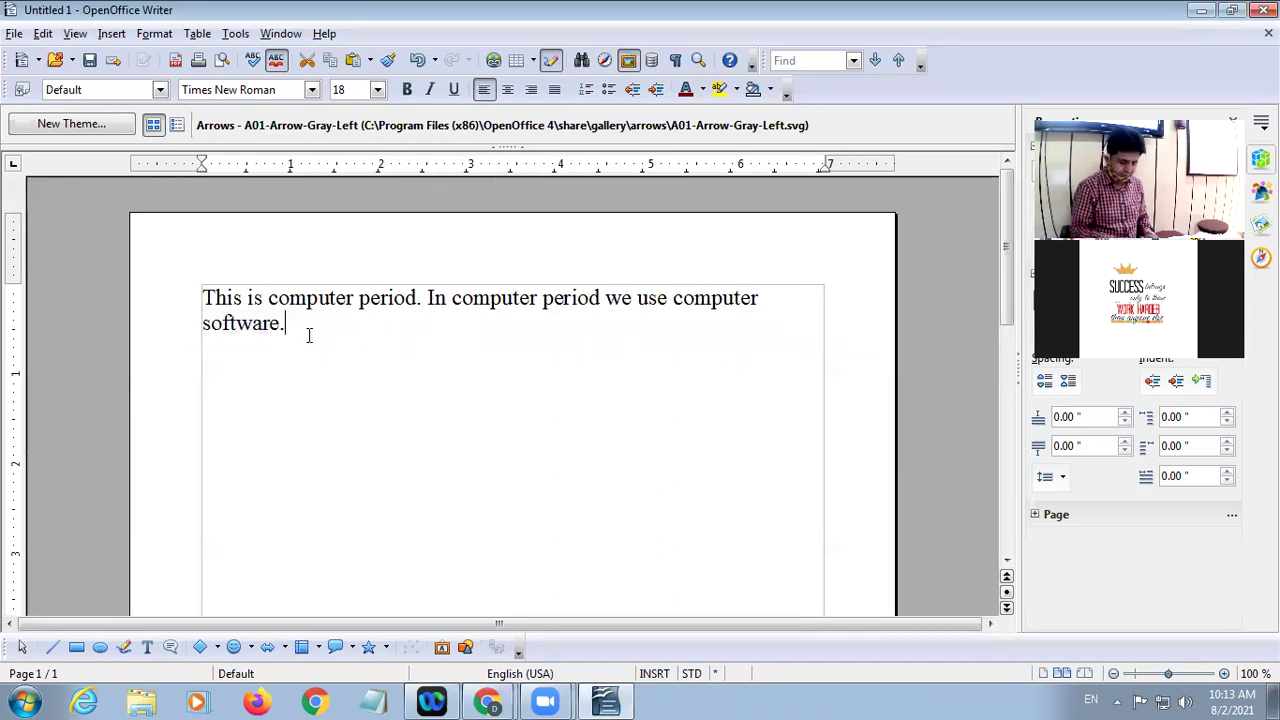
Step: Begin a third sentence with "In our syllabus ," after "software.", fixing its first word to "In"
text(I our)
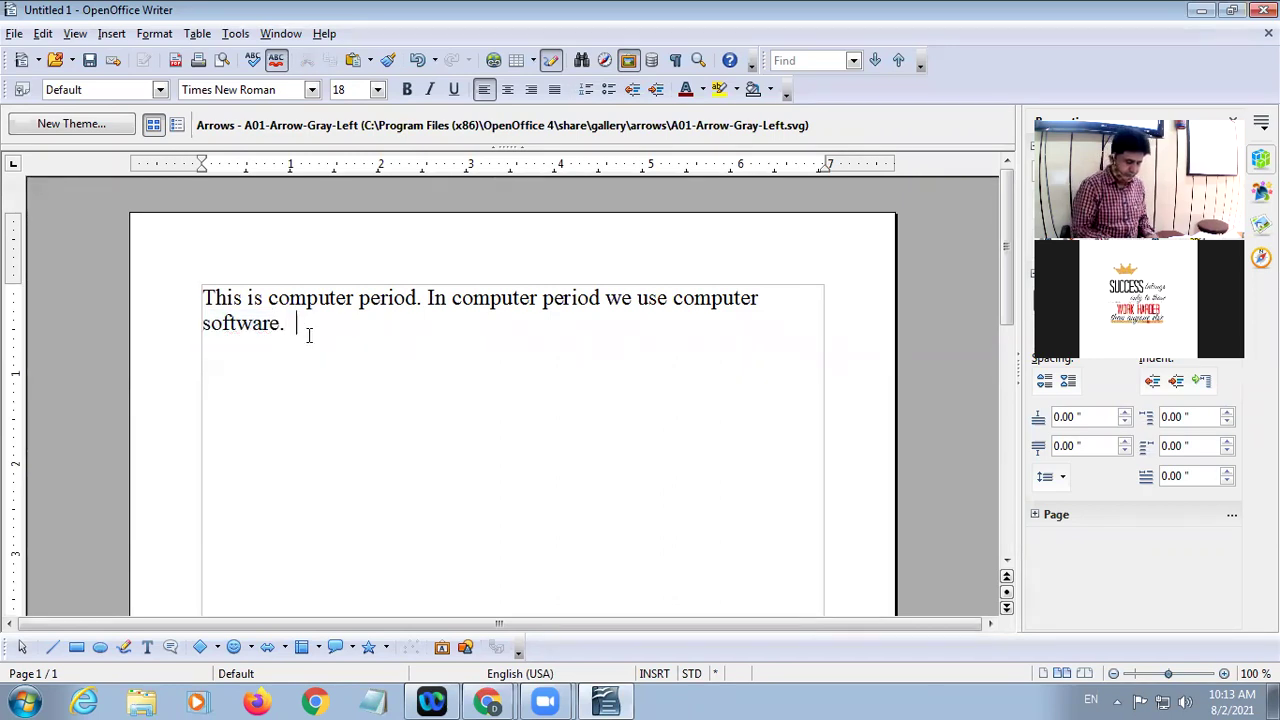
text( syllabus we)
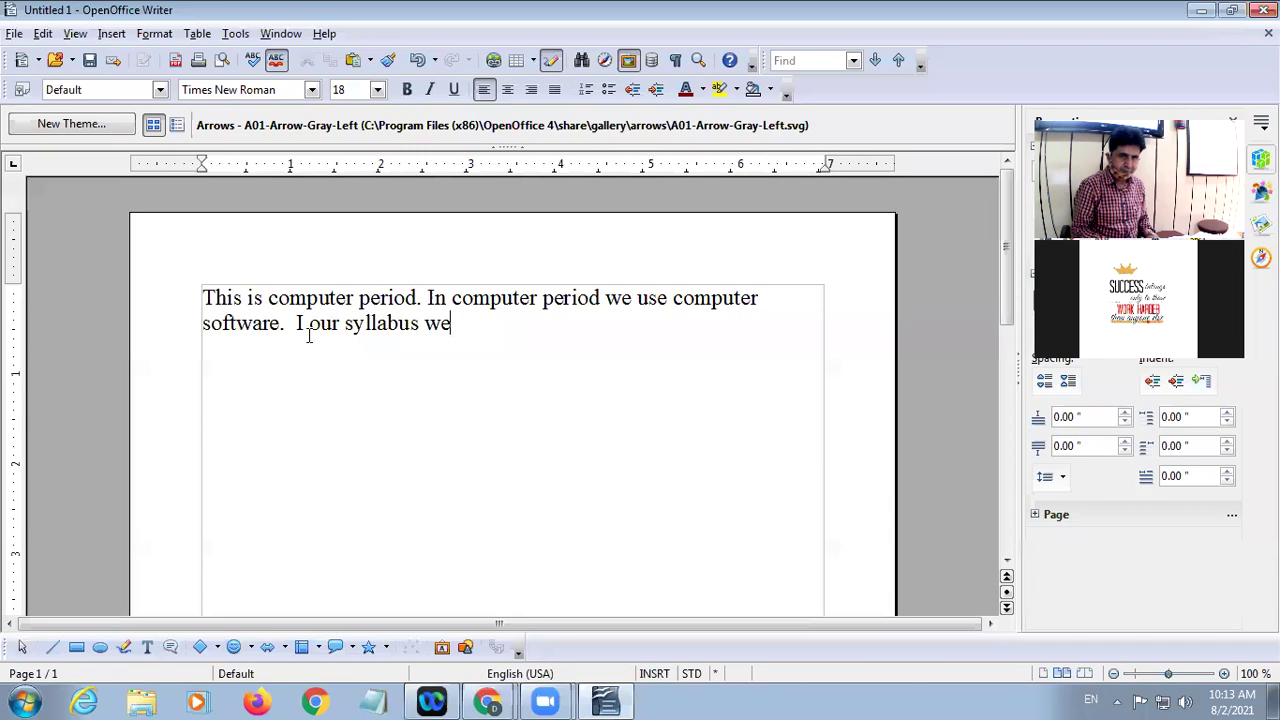
key(BackSpace)
key(BackSpace)
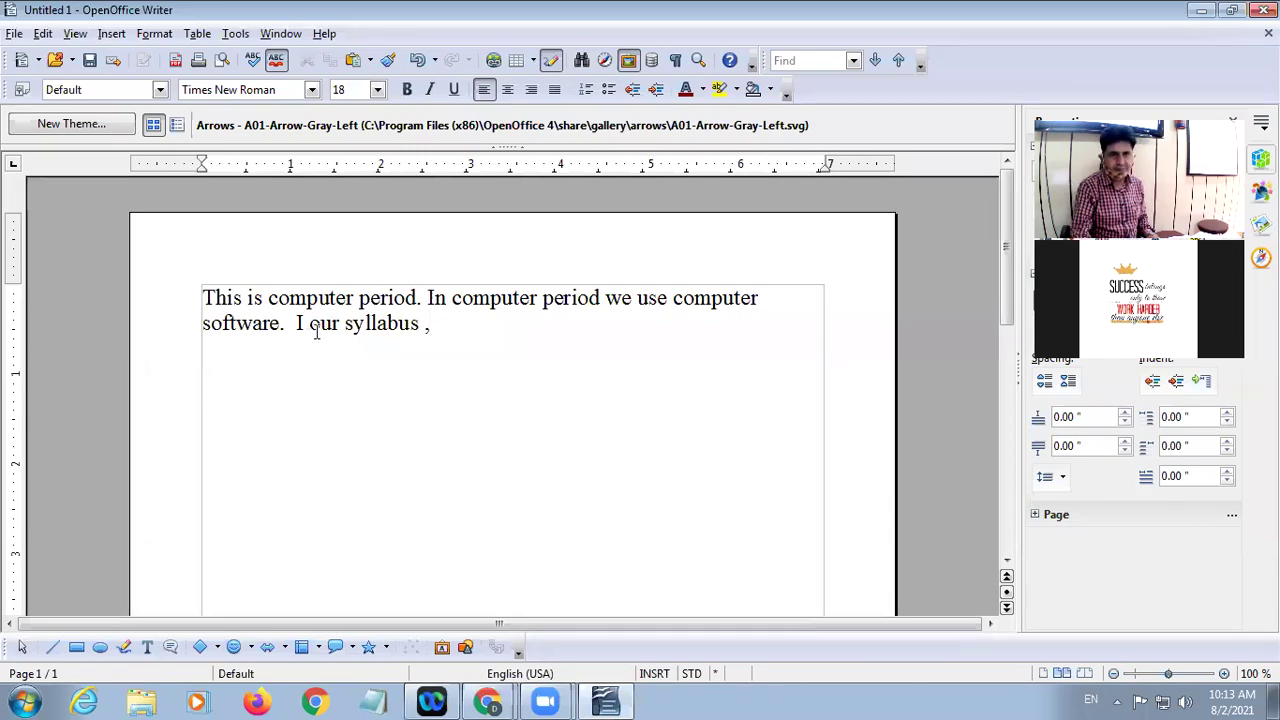
click(303, 345)
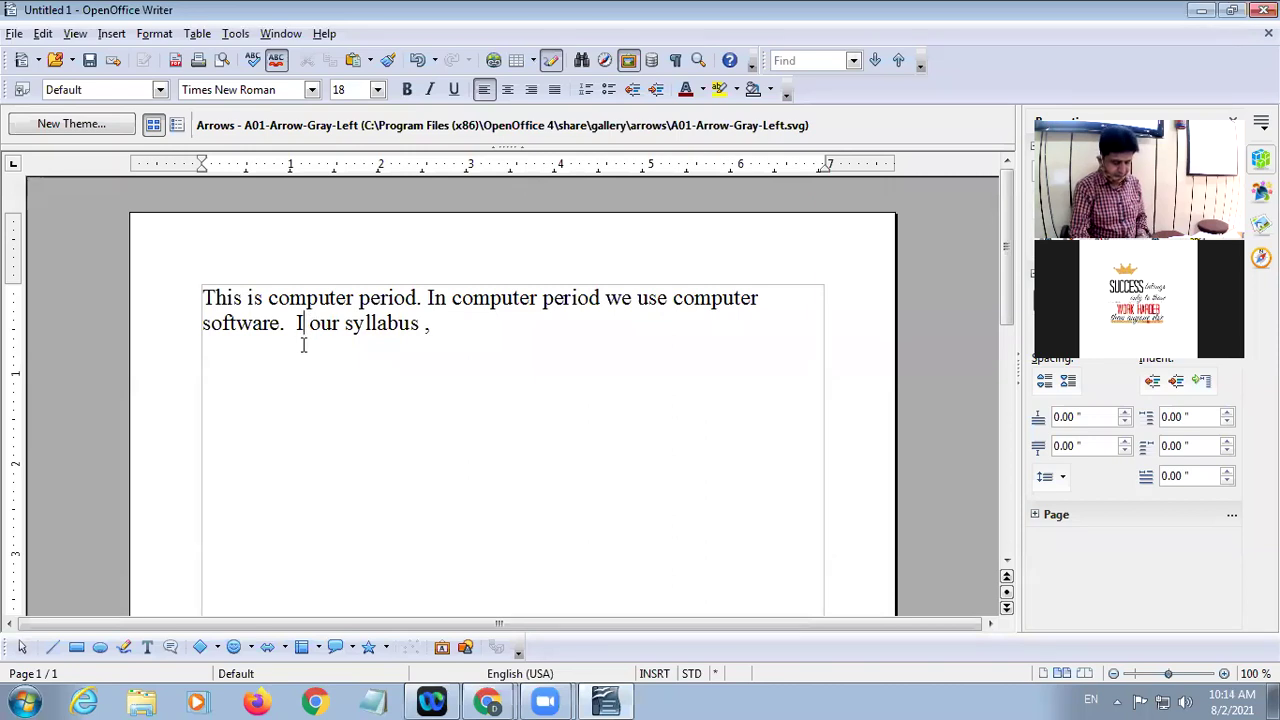
text(n)
Step: Complete the third sentence with "OOo Writer etc." and place the cursor at the start of the document
click(479, 322)
text(OOb Writer,)
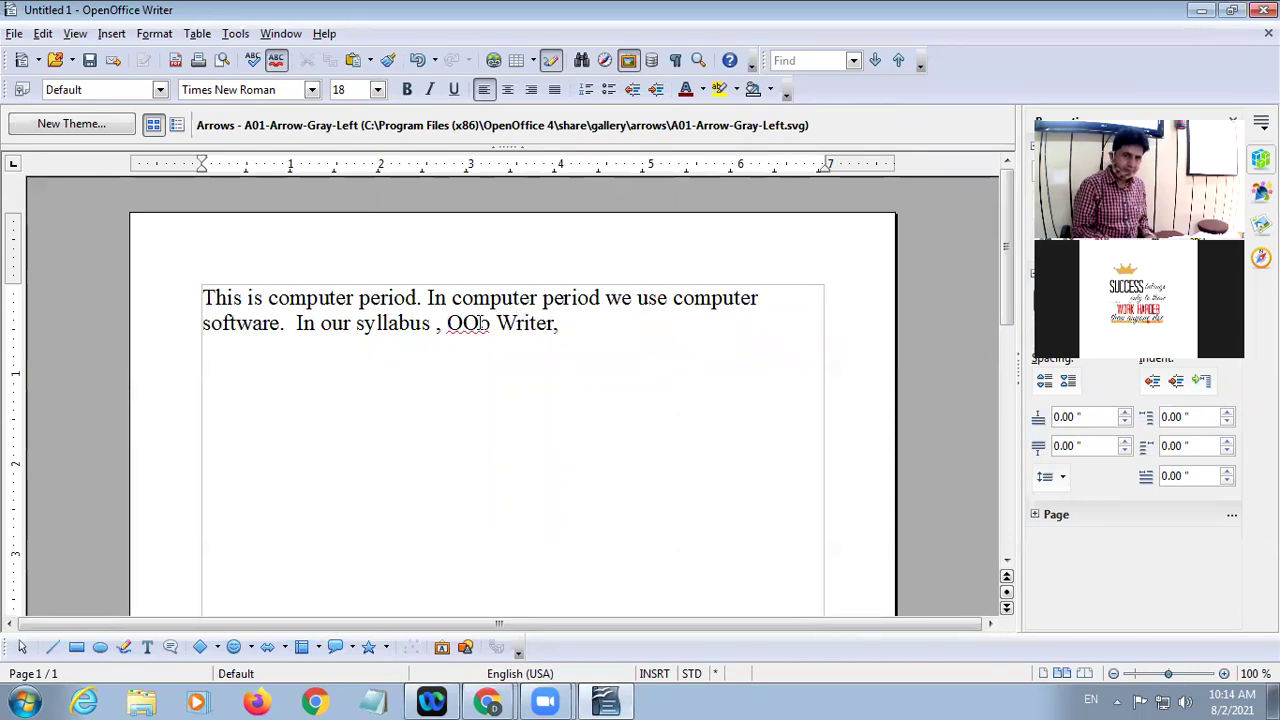
key(BackSpace)
key(BackSpace)
text(etc)
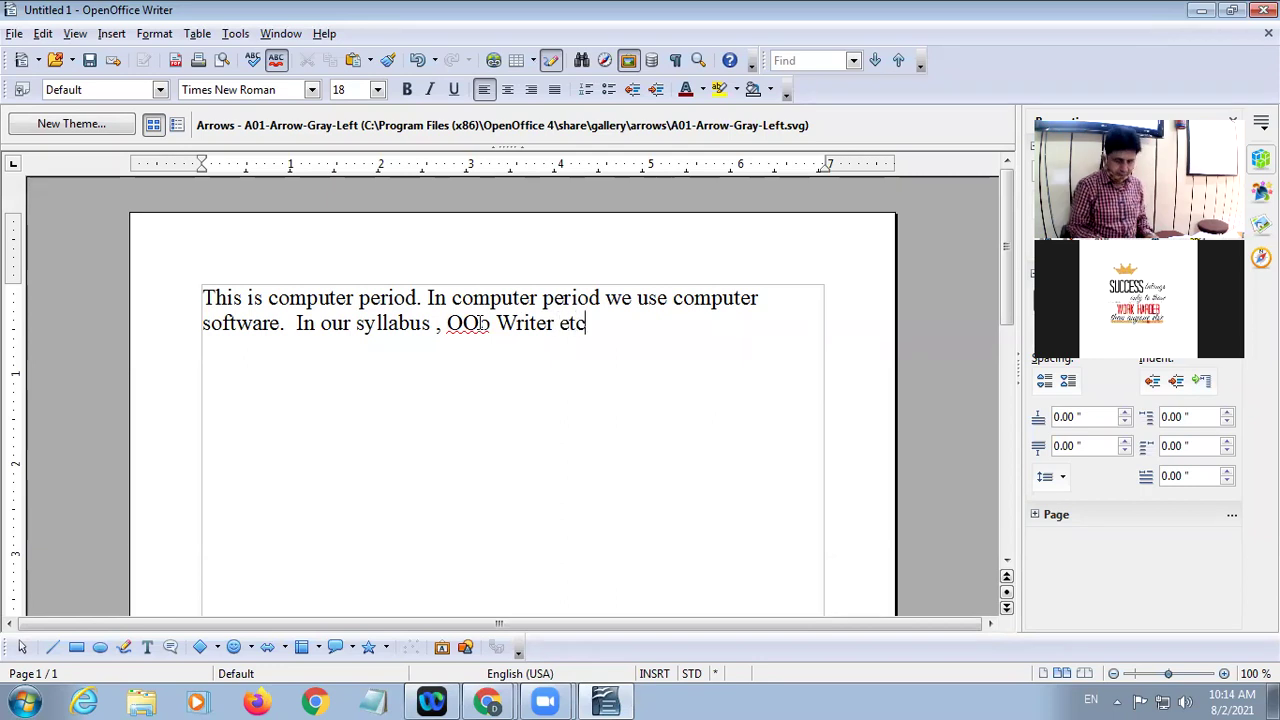
text(.)
click(201, 297)
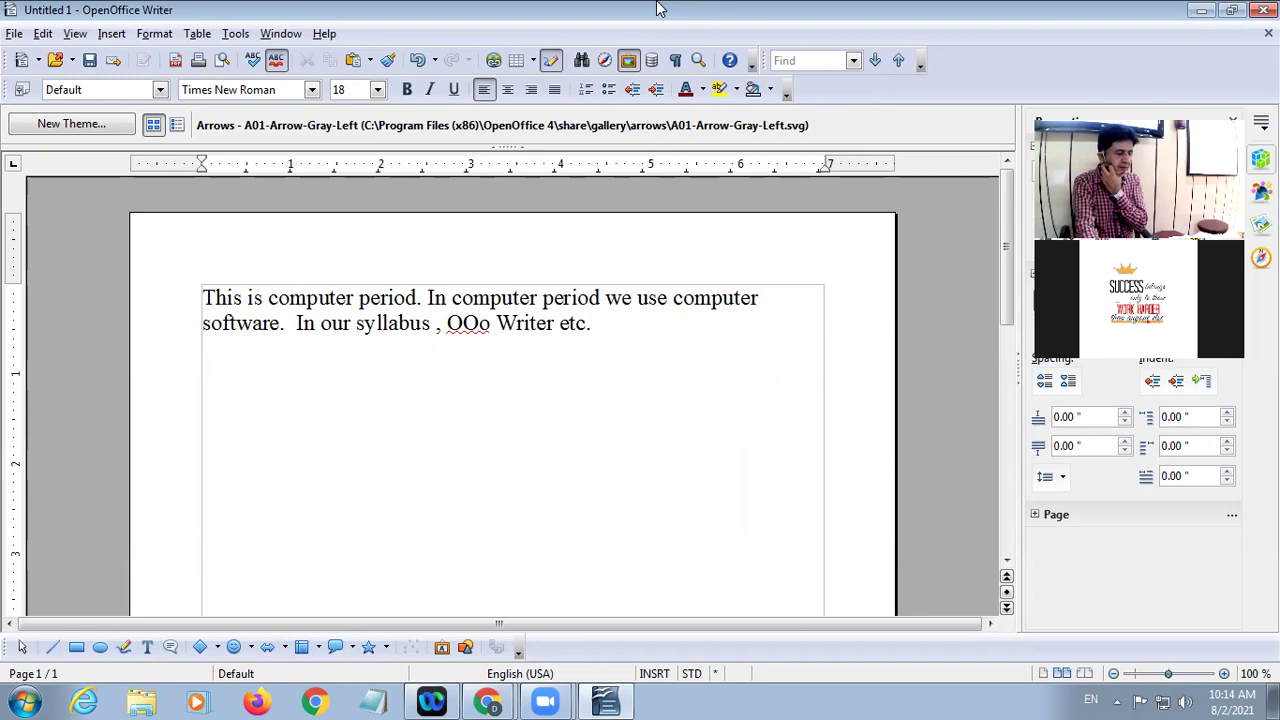
click(43, 35)
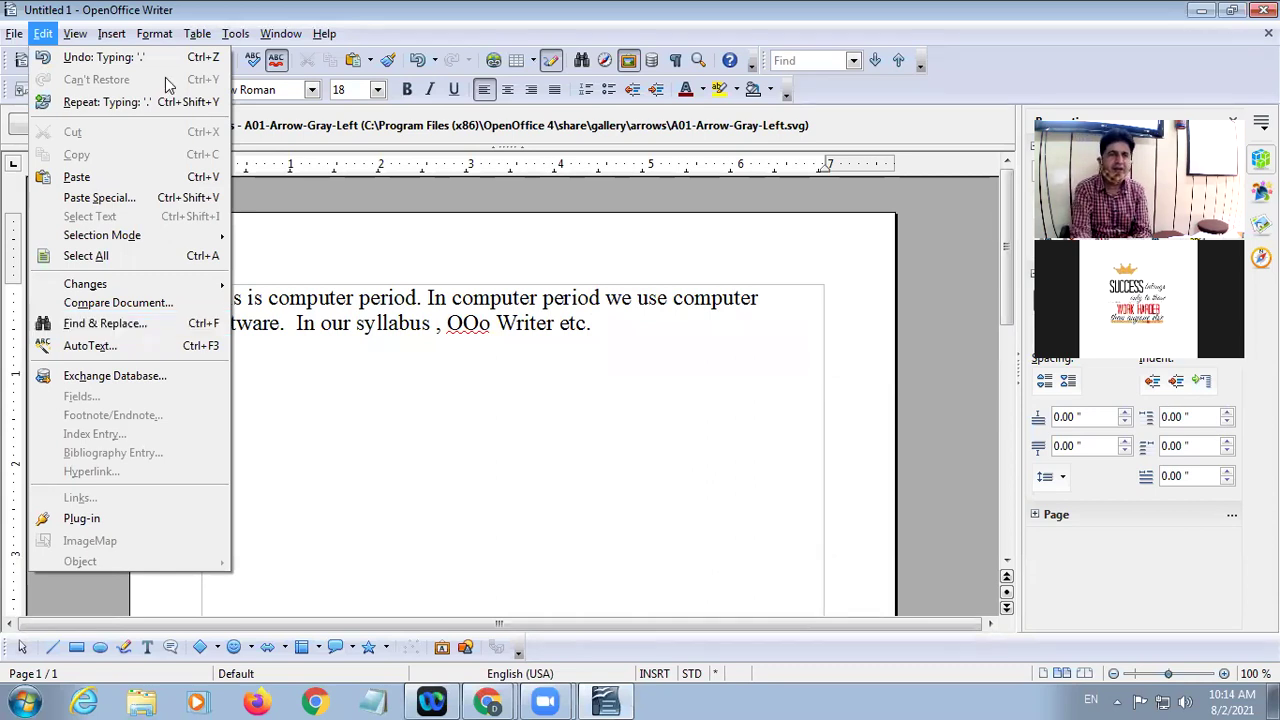
click(296, 9)
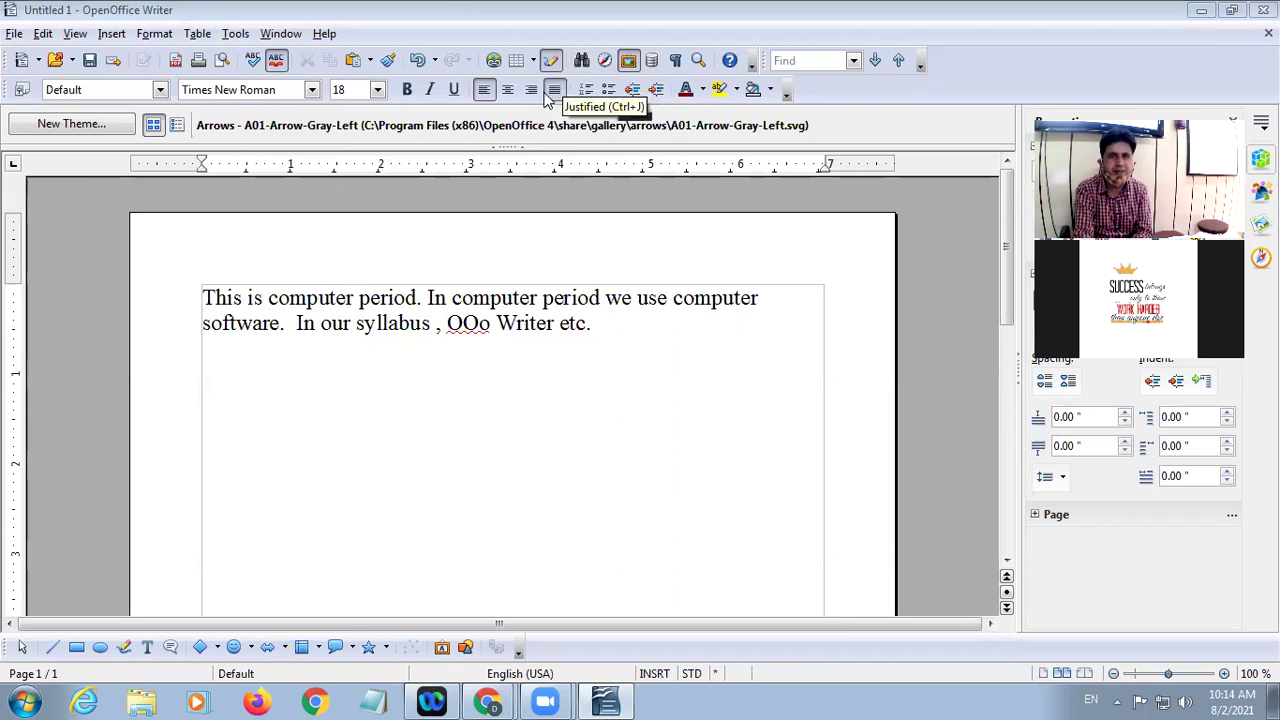
click(810, 62)
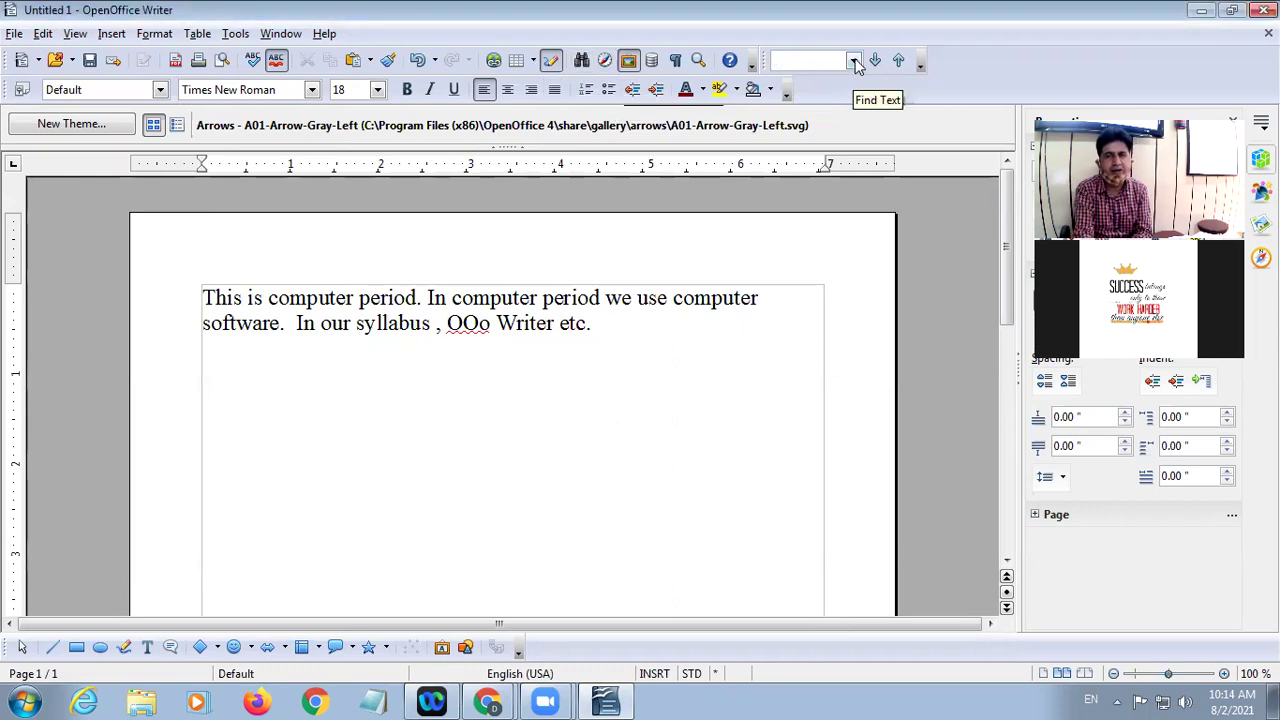
Step: Open Find & Replace and find all occurrences of "computer" in the document
click(44, 36)
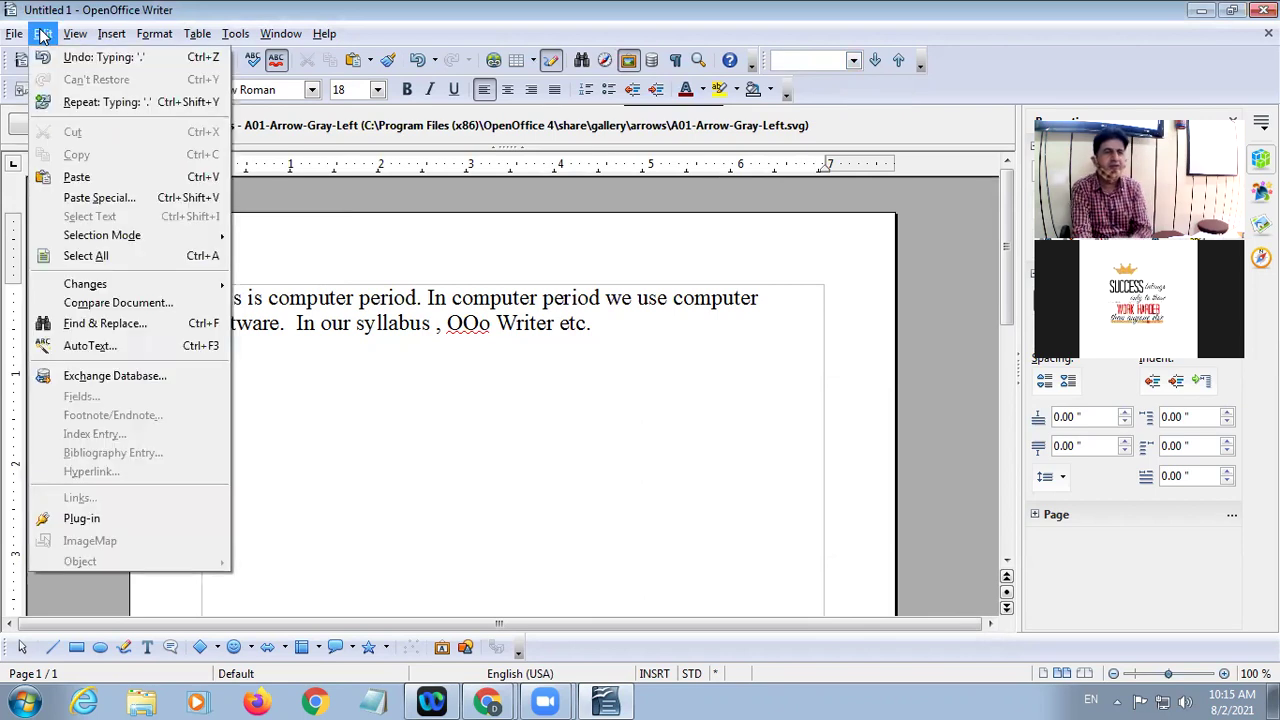
click(128, 322)
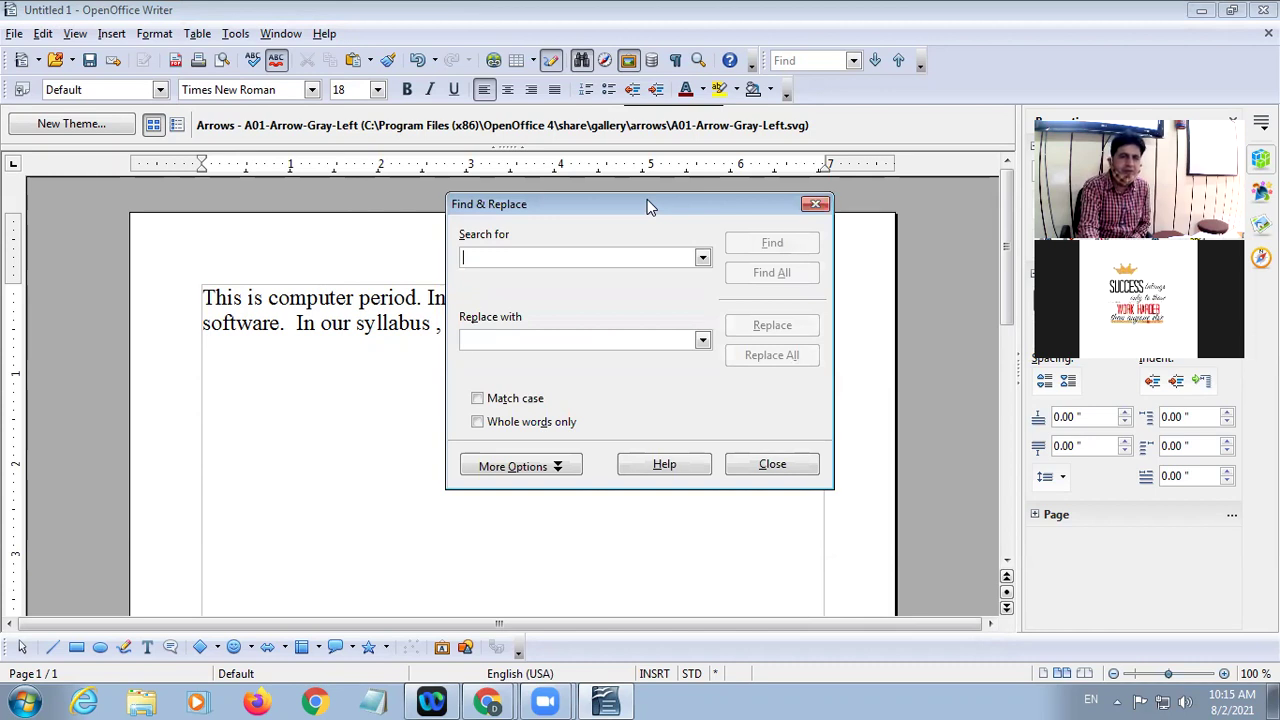
drag(647, 201, 587, 241)
text(c)
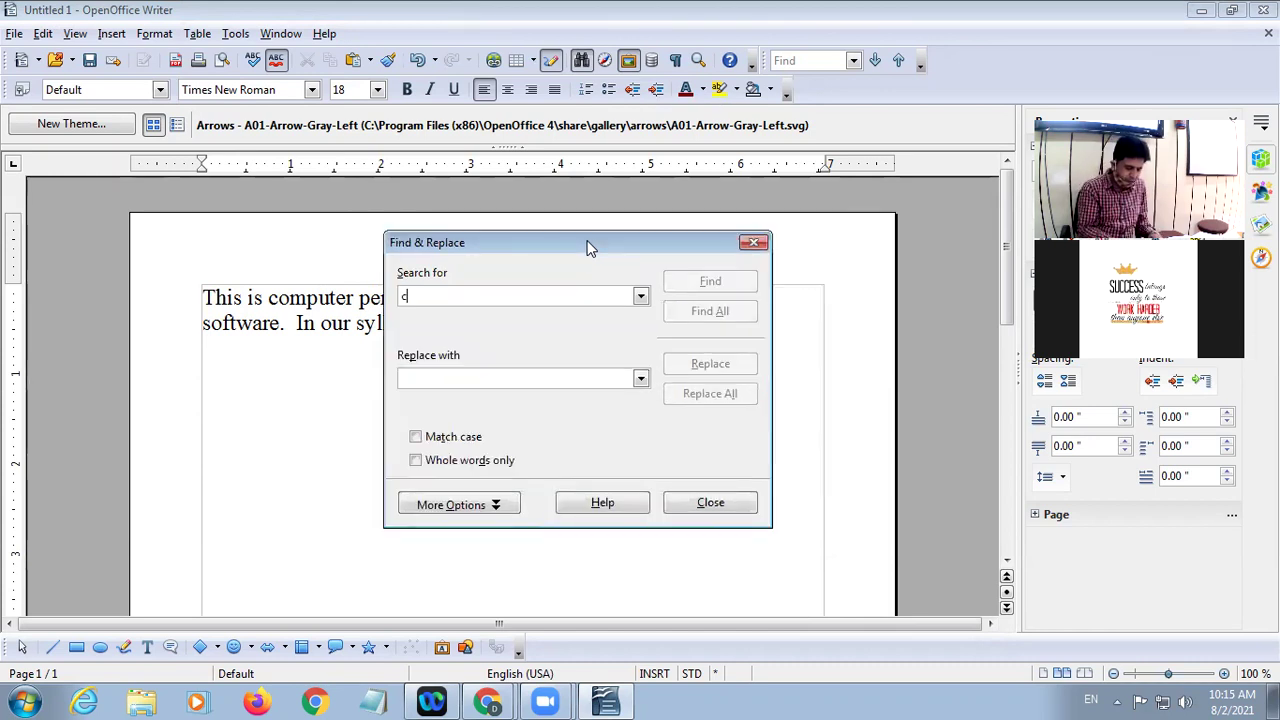
text(omputer)
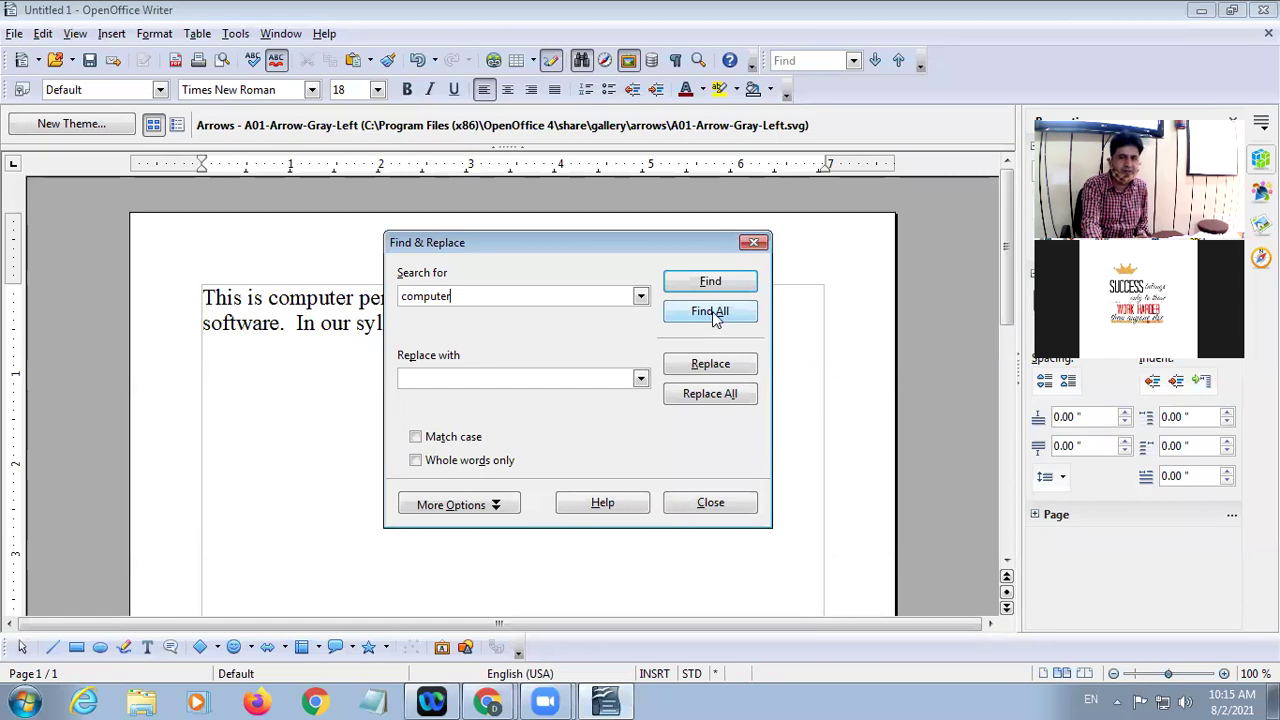
click(712, 311)
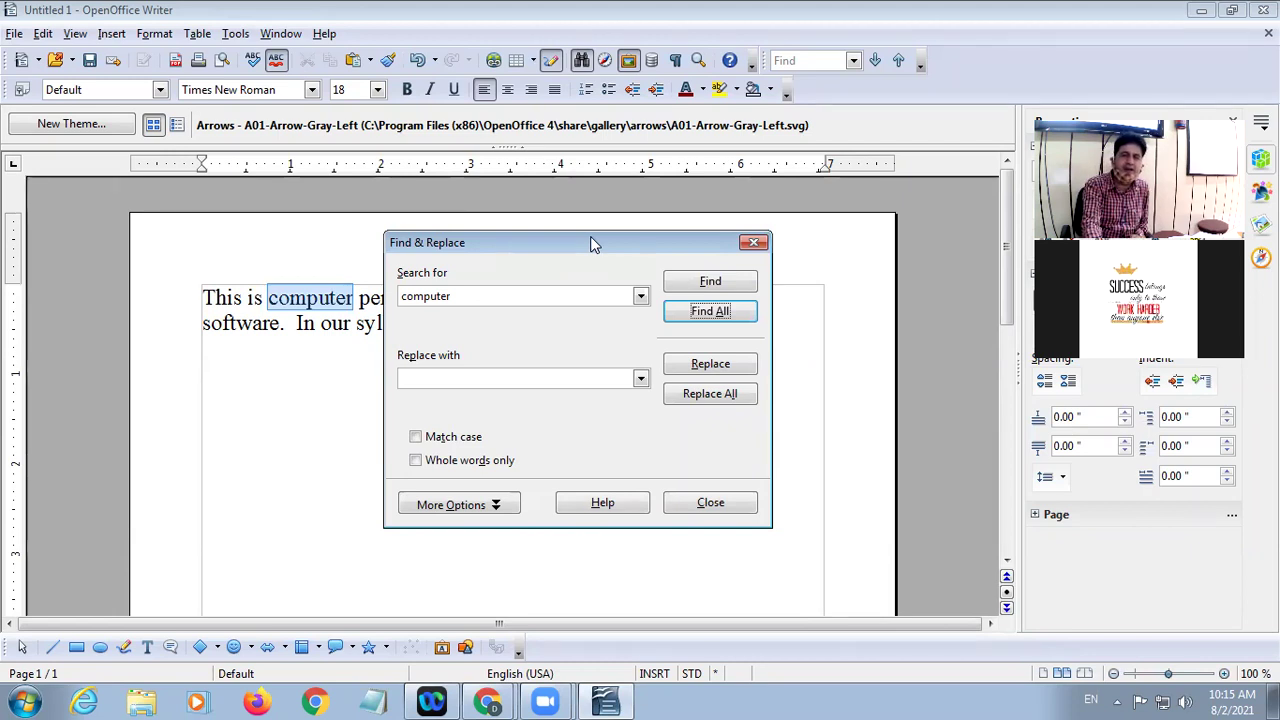
Step: Replace all occurrences of "computer" with "ICT"
drag(591, 240, 637, 248)
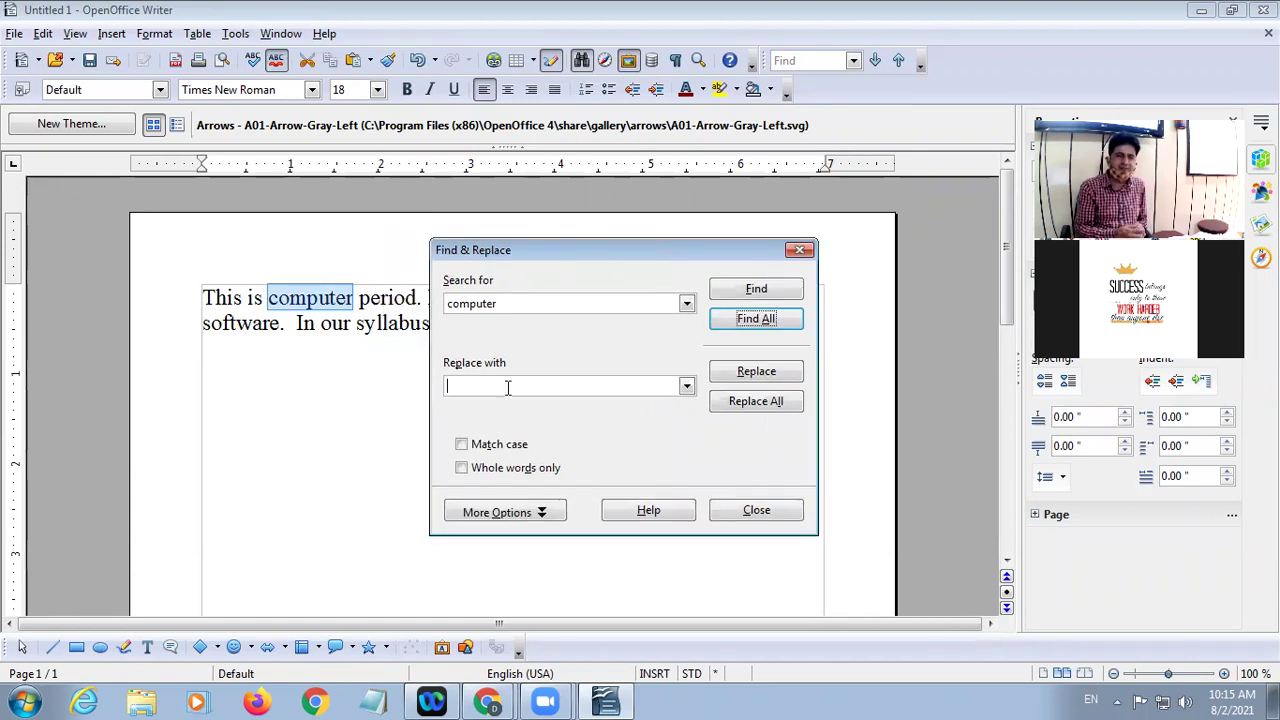
text(ICT)
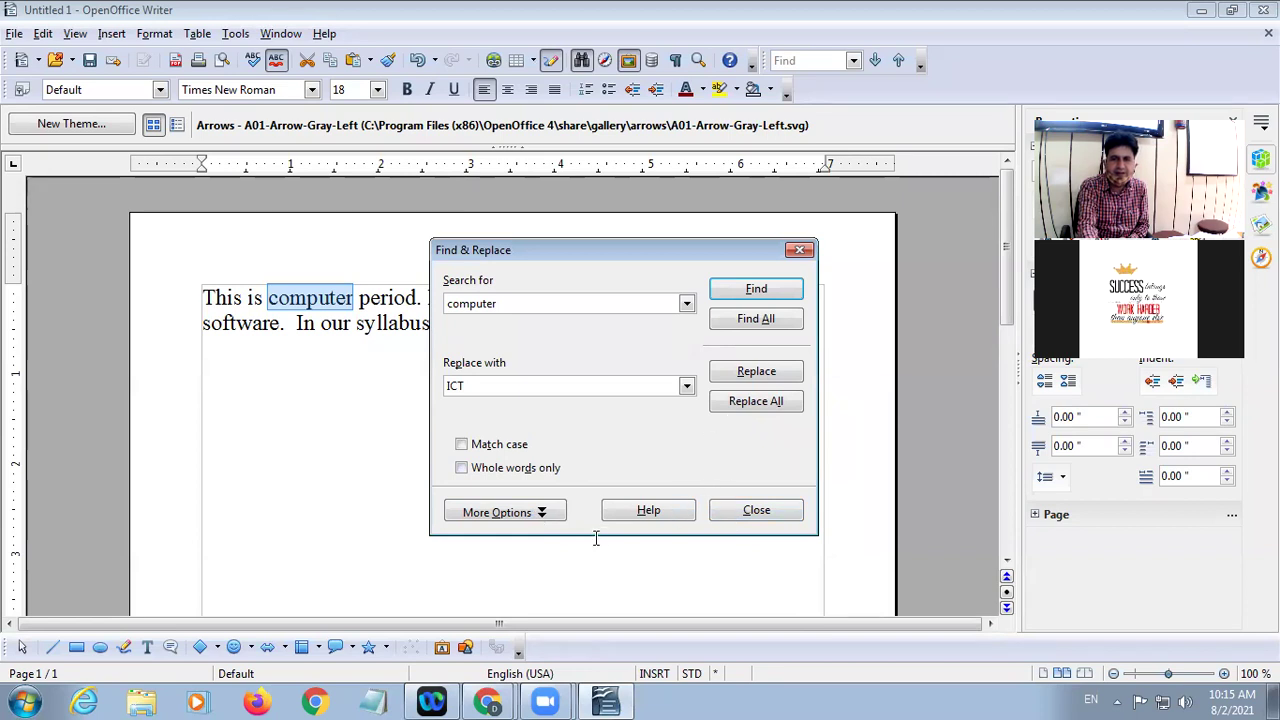
click(757, 401)
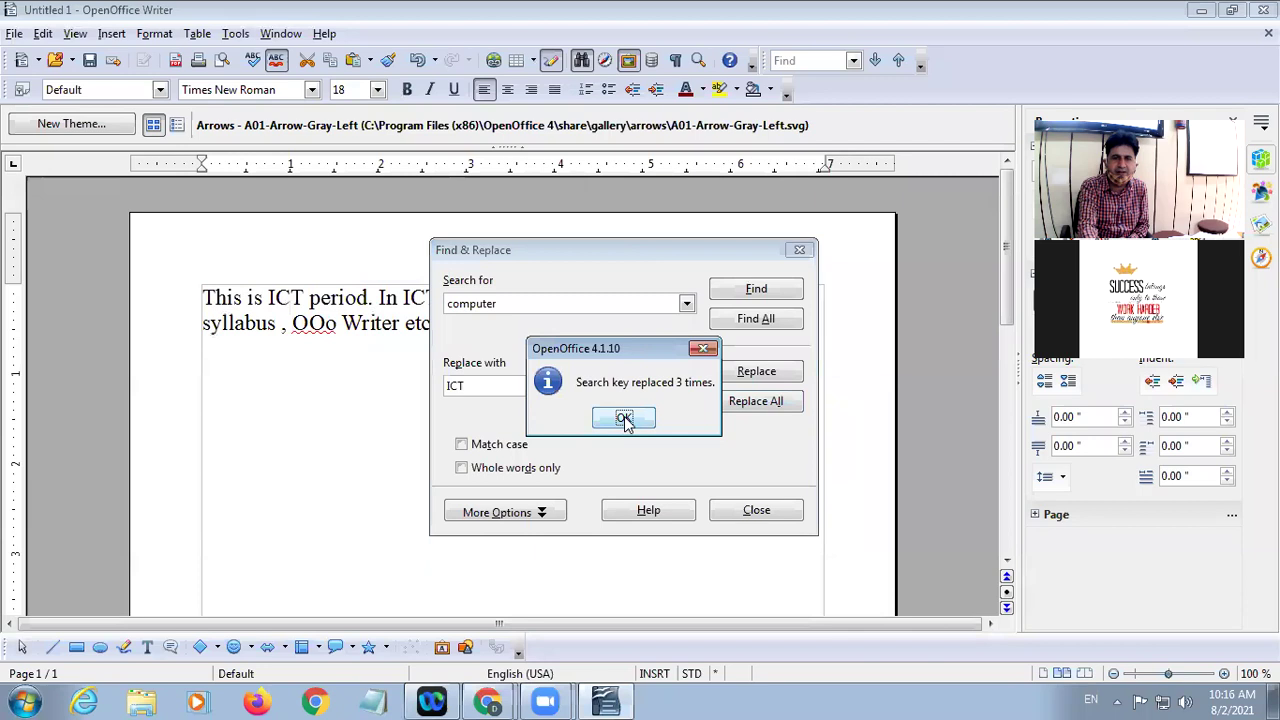
click(627, 417)
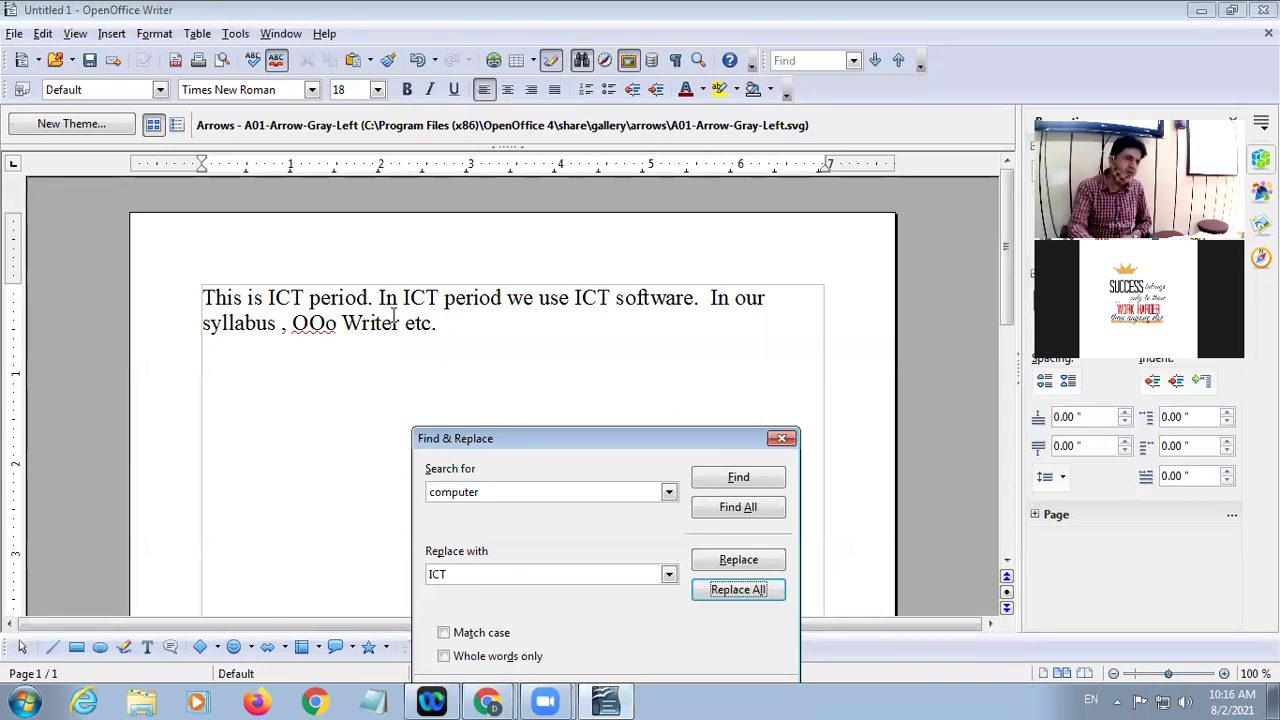
Step: Undo the replacement of "computer" with "ICT" in the paragraph
click(327, 434)
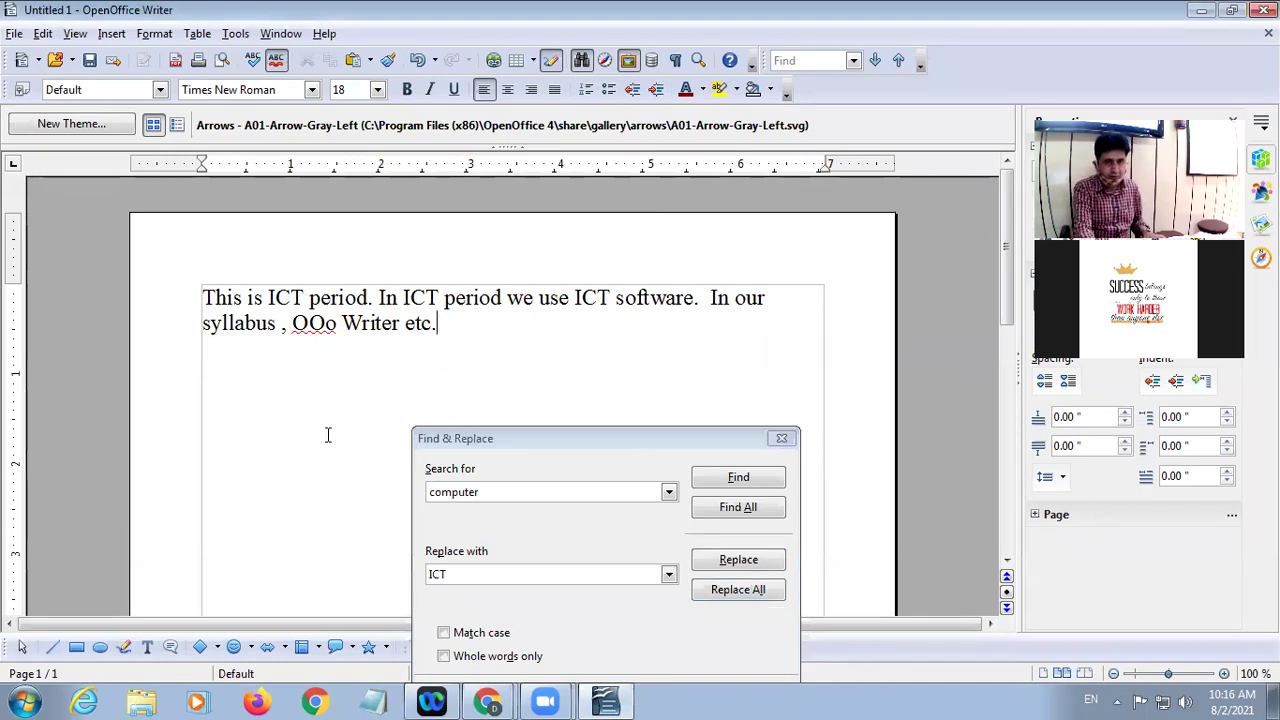
key(ctrl+z)
click(591, 443)
drag(592, 443, 676, 237)
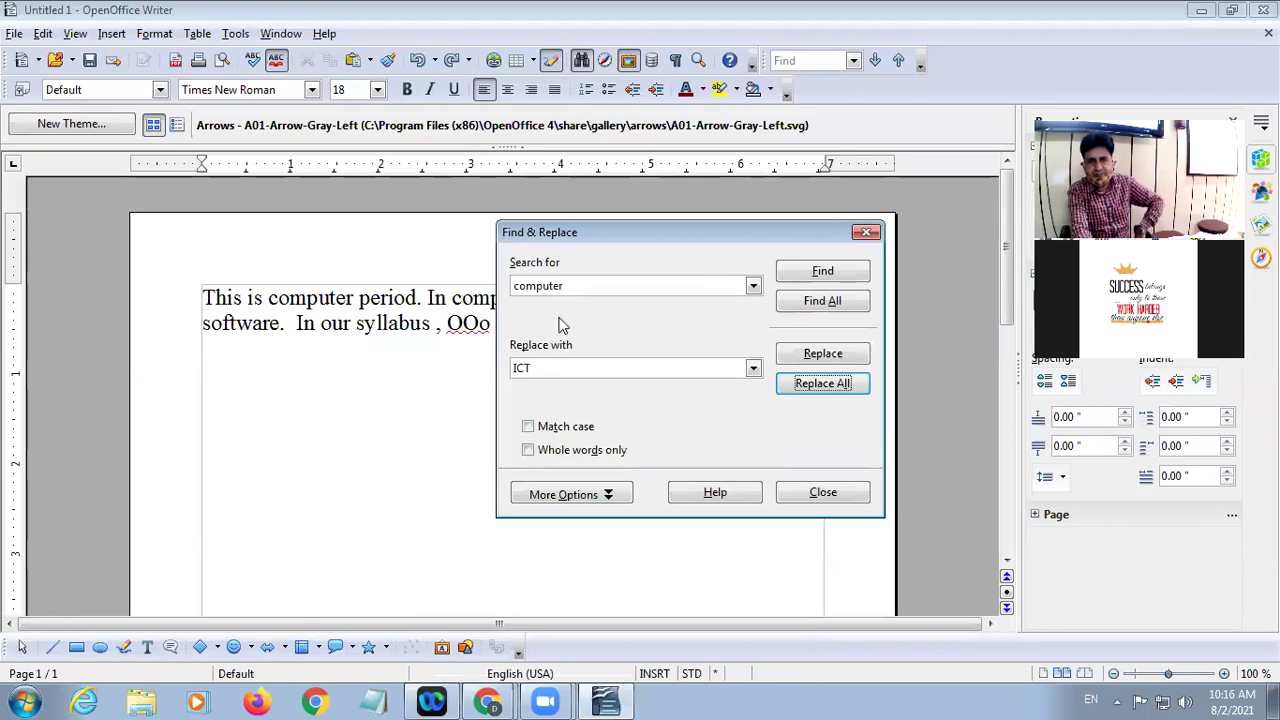
Step: Shorten the search term to "com" and find its occurrences one by one, continuing from the beginning of the document
double_click(571, 285)
key(shift+Right)
key(shift+Right)
key(Delete)
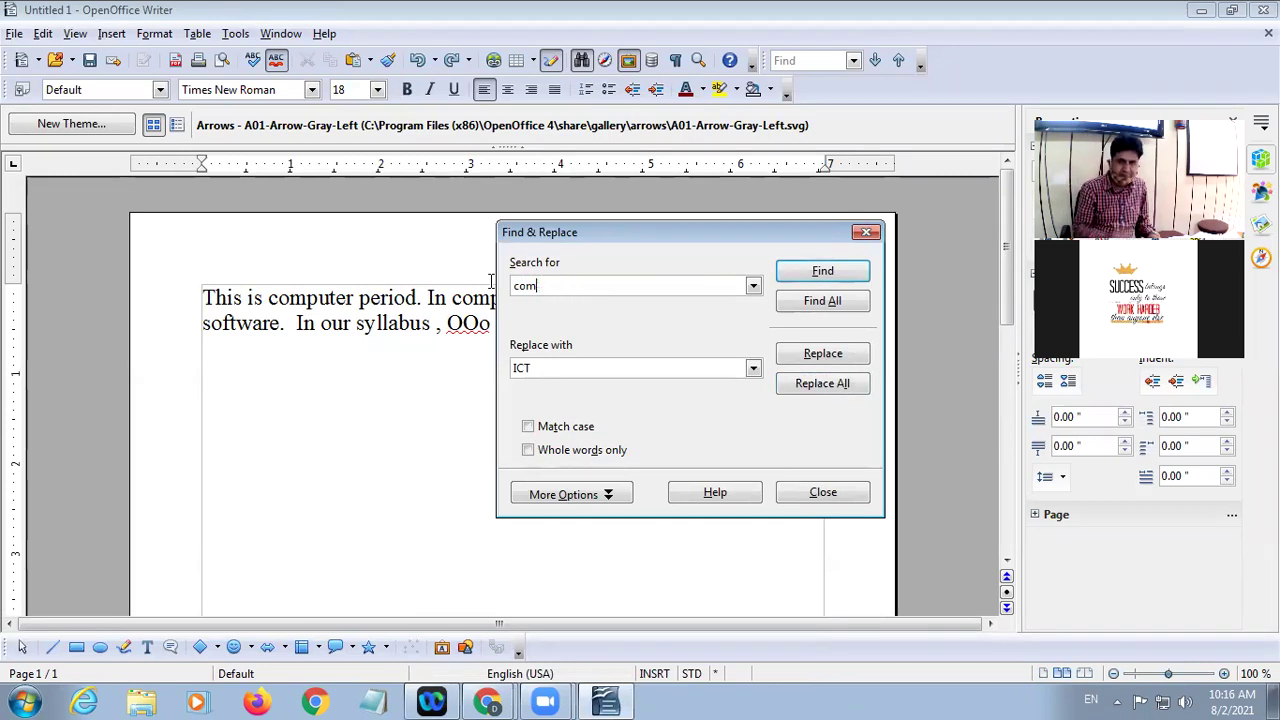
click(820, 273)
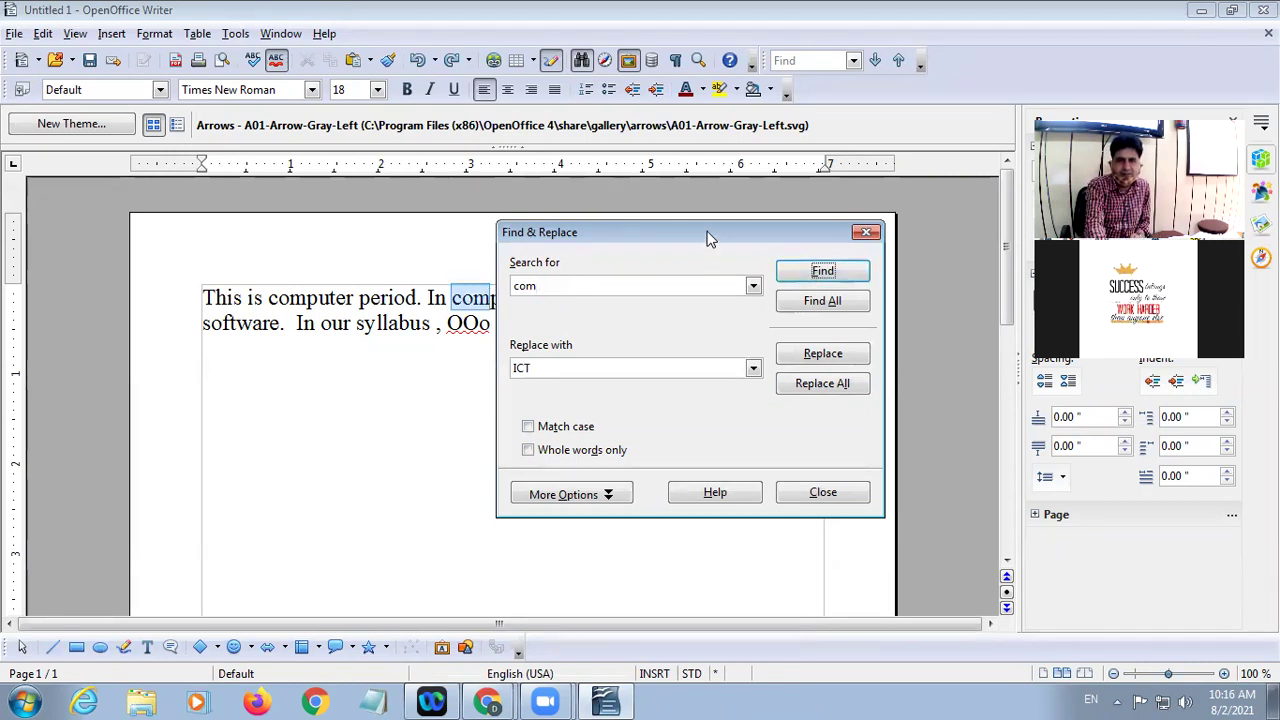
drag(706, 238, 752, 346)
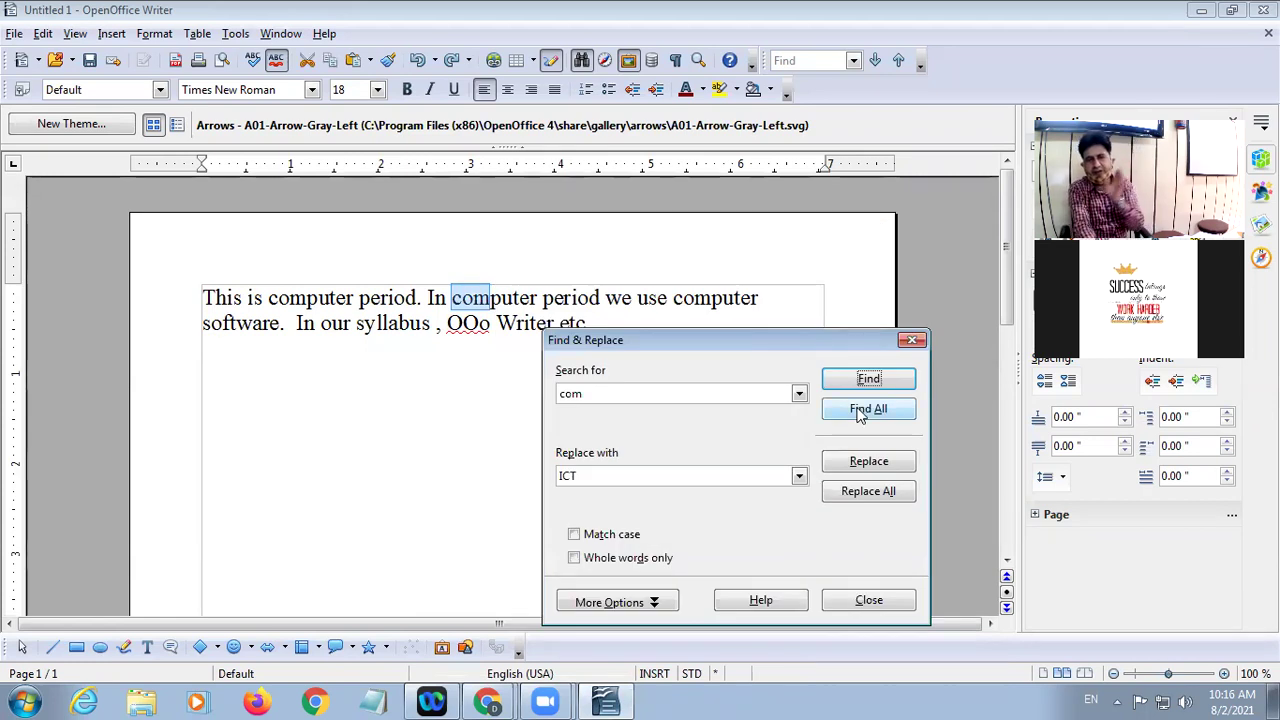
click(878, 388)
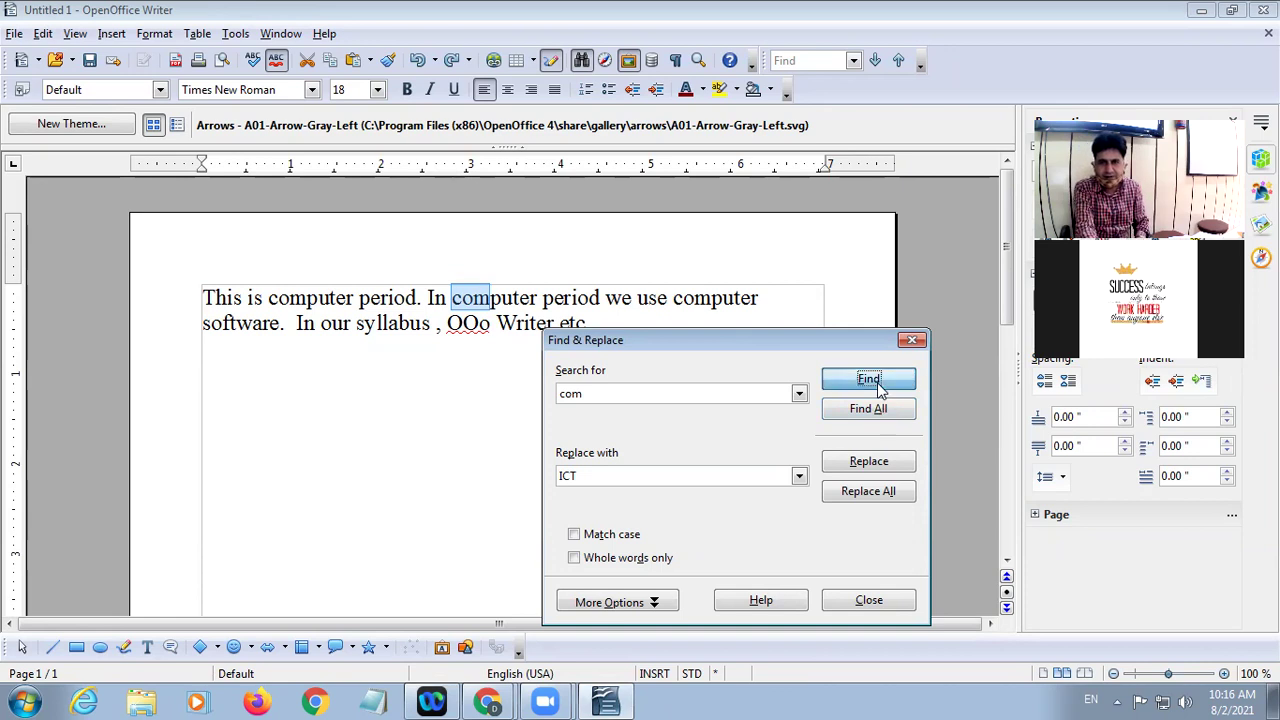
click(878, 388)
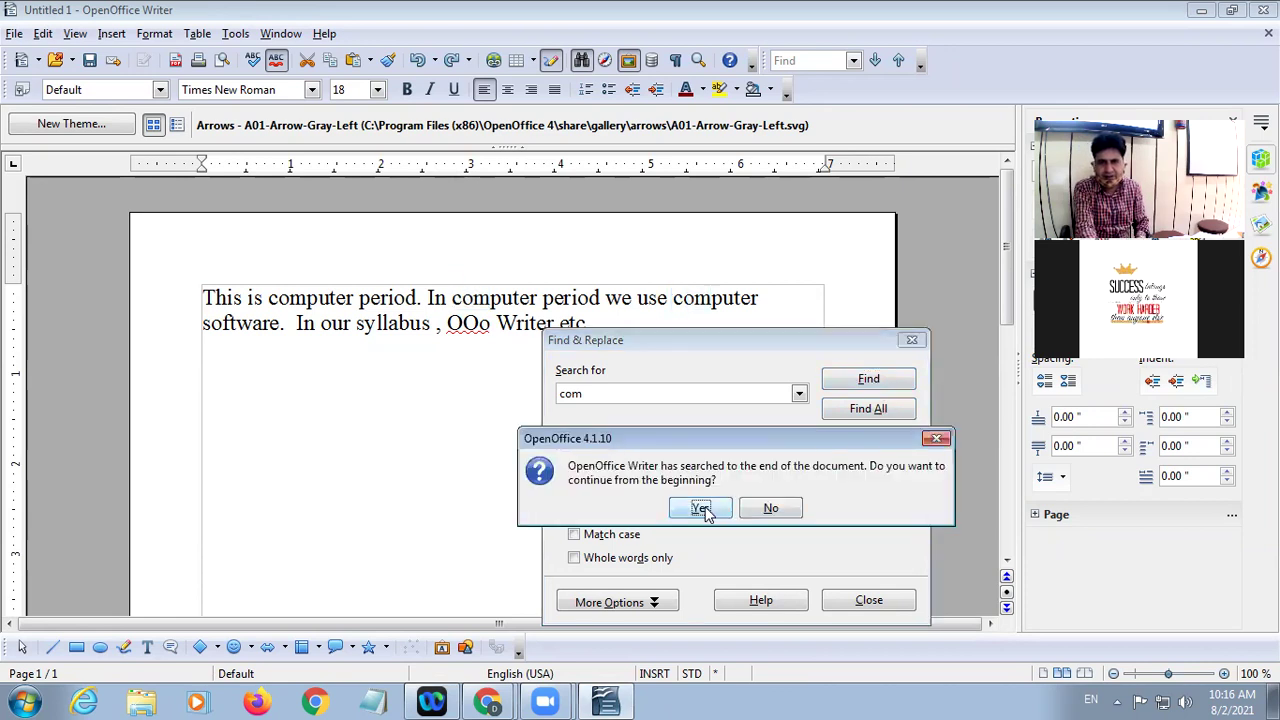
click(706, 512)
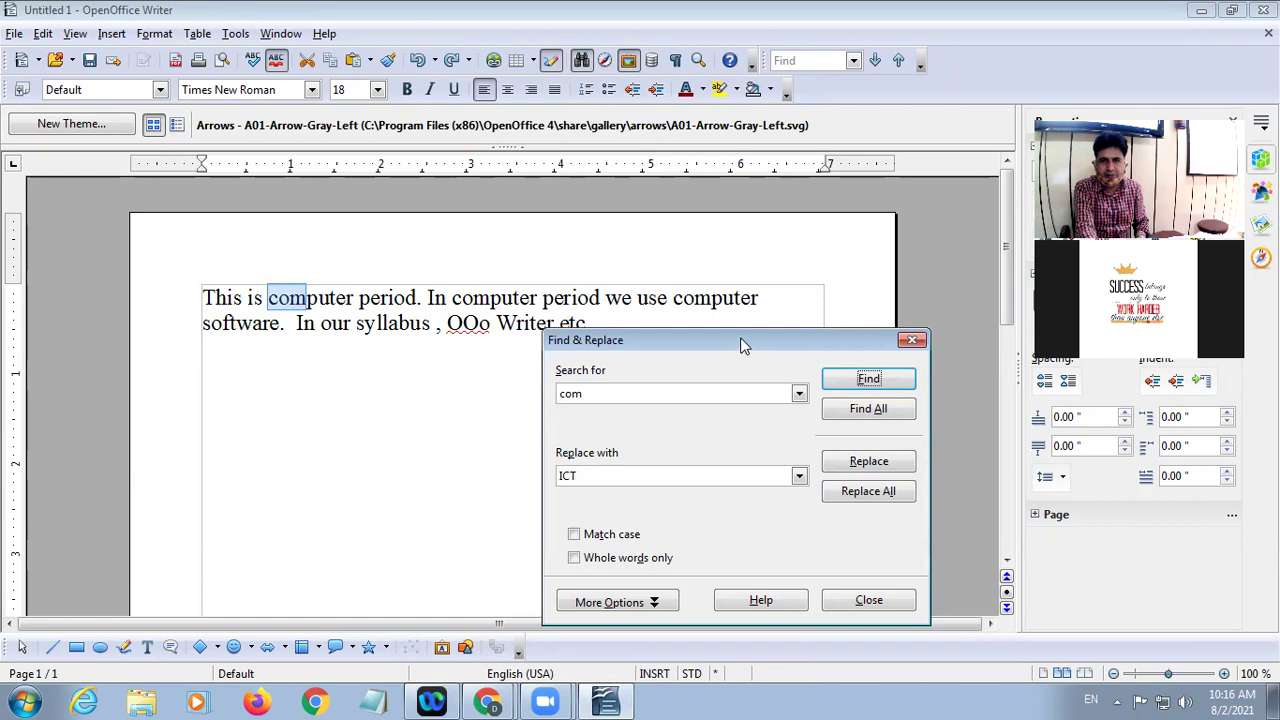
Step: Enable Match case and find the next occurrence of "com"
drag(741, 345, 731, 212)
click(564, 401)
drag(606, 260, 520, 263)
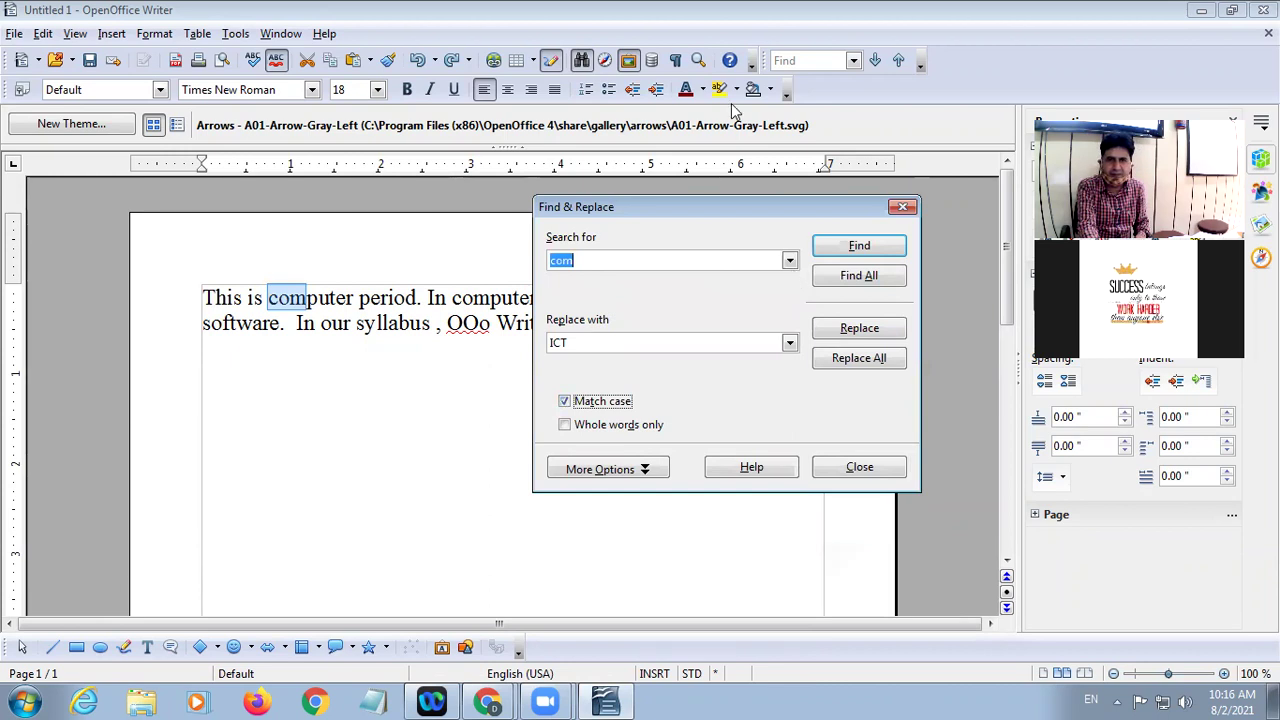
click(860, 247)
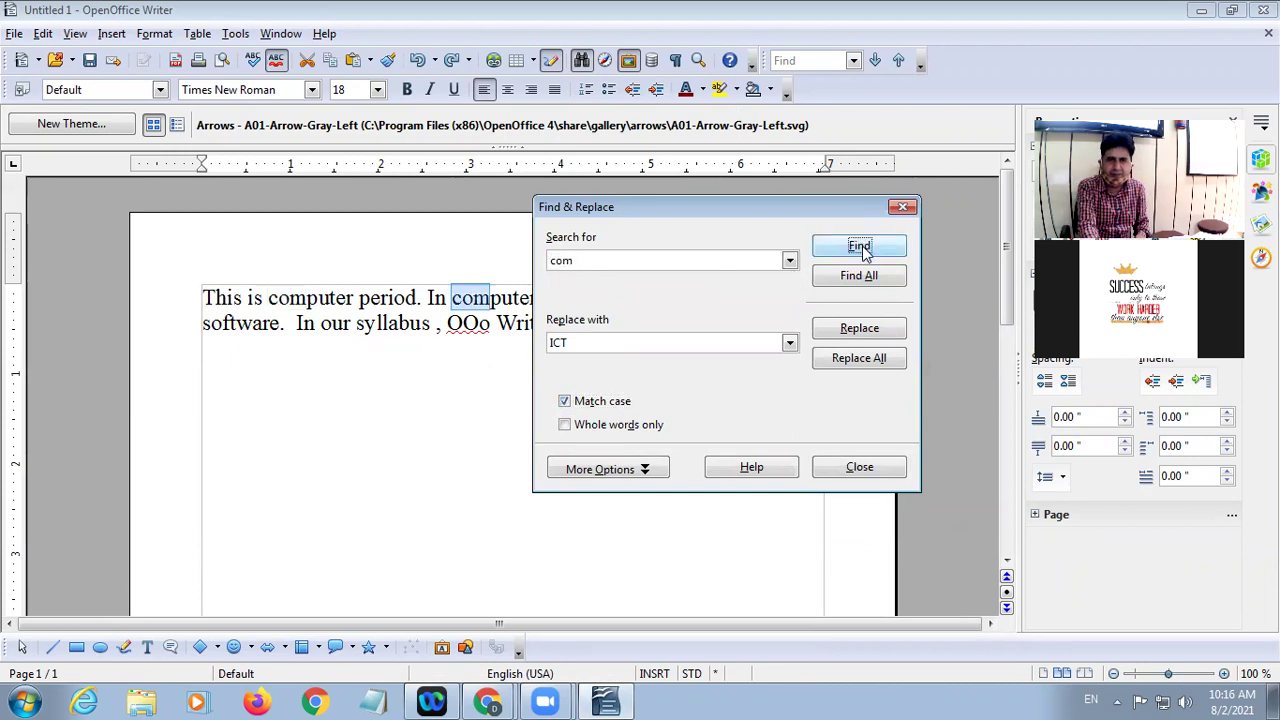
Step: Swap Match case for Whole words only and search the whole document for "com", continuing from the beginning
click(564, 401)
click(565, 425)
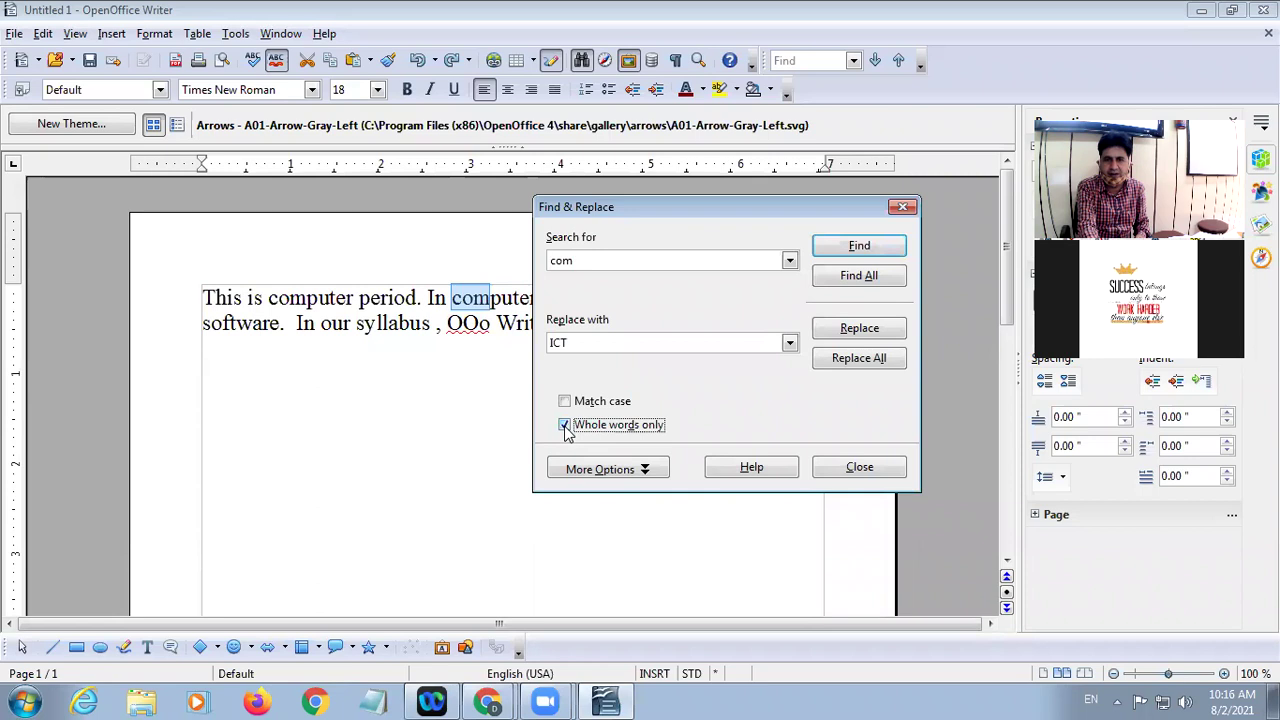
click(859, 247)
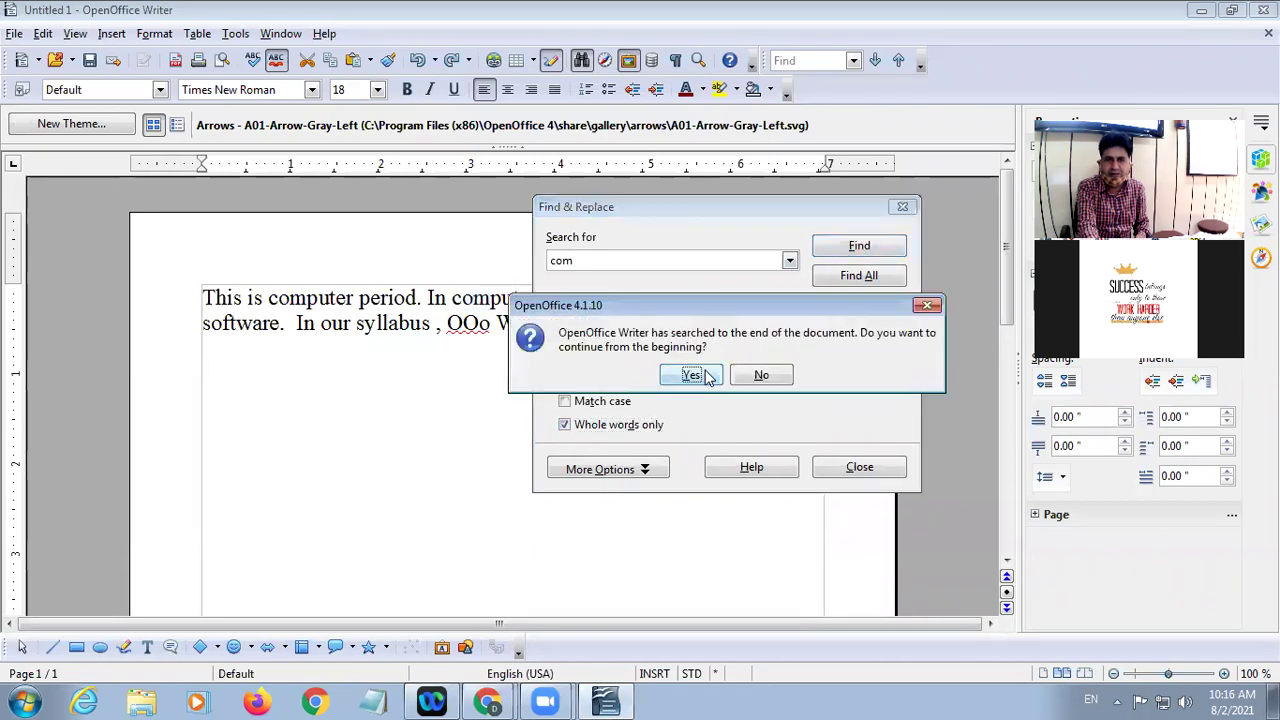
click(693, 375)
click(724, 376)
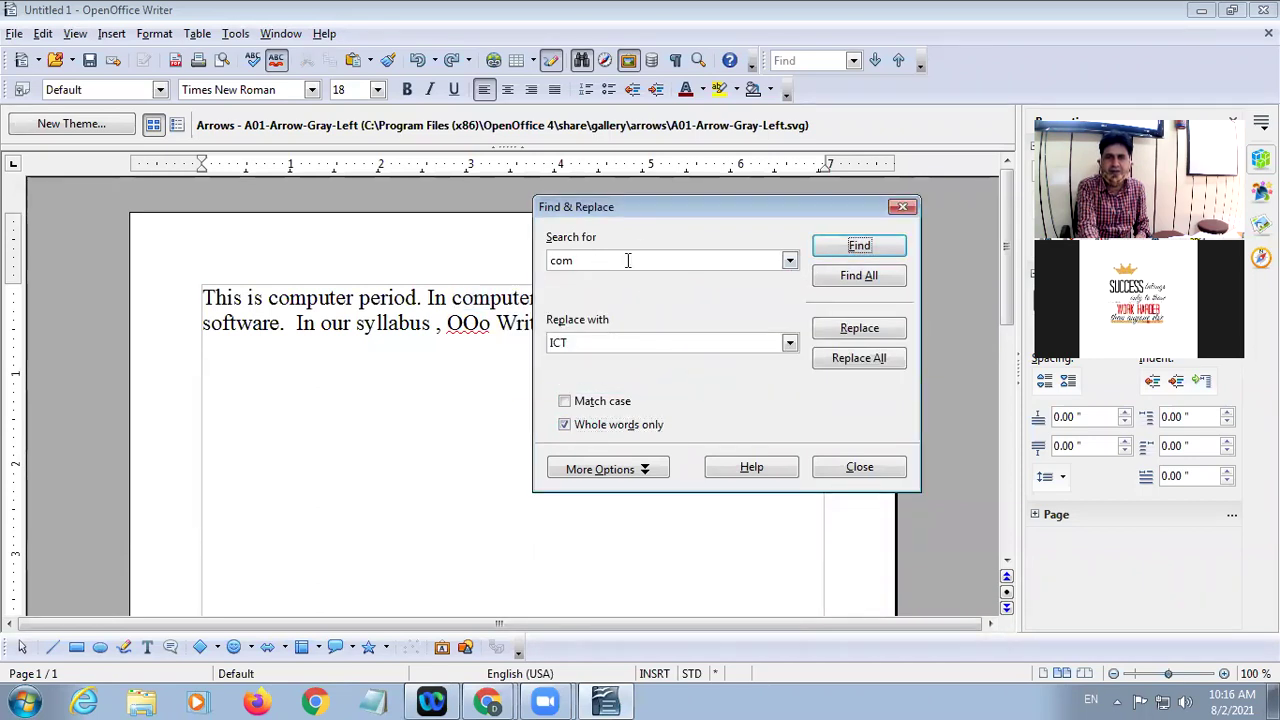
Step: Expand the additional options of Find & Replace to review them and collapse them again
drag(675, 211, 697, 319)
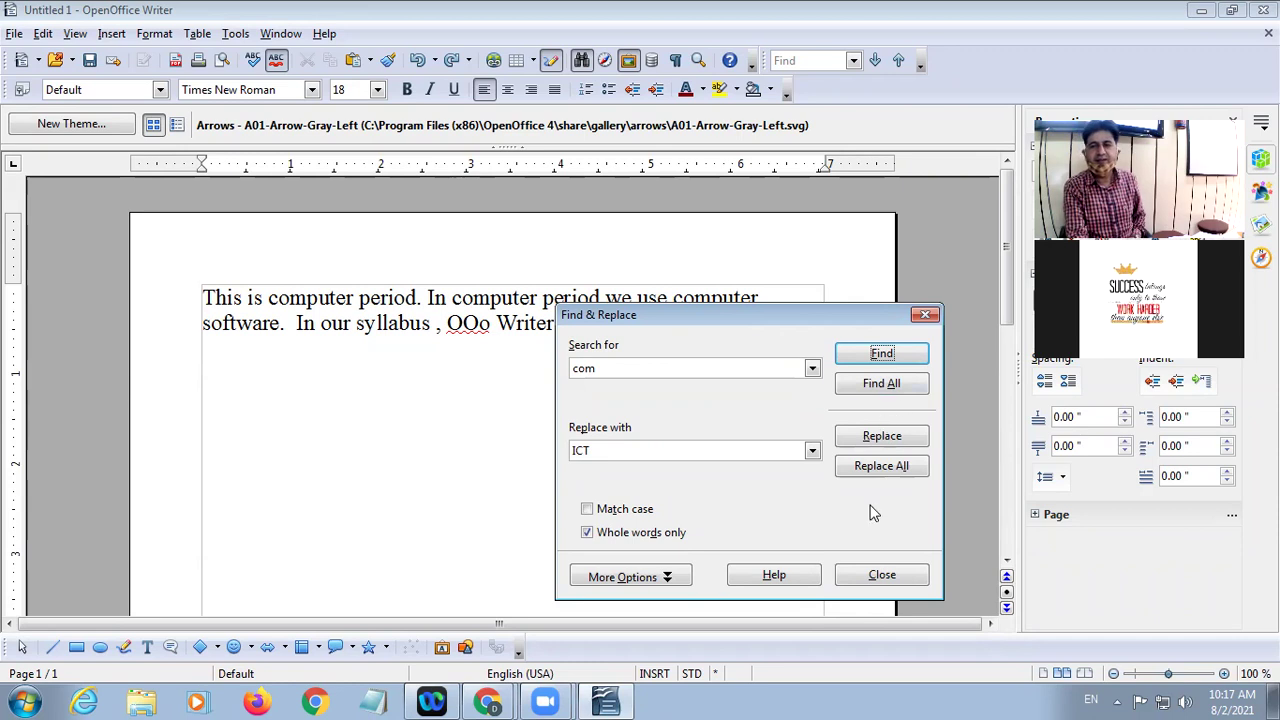
click(630, 578)
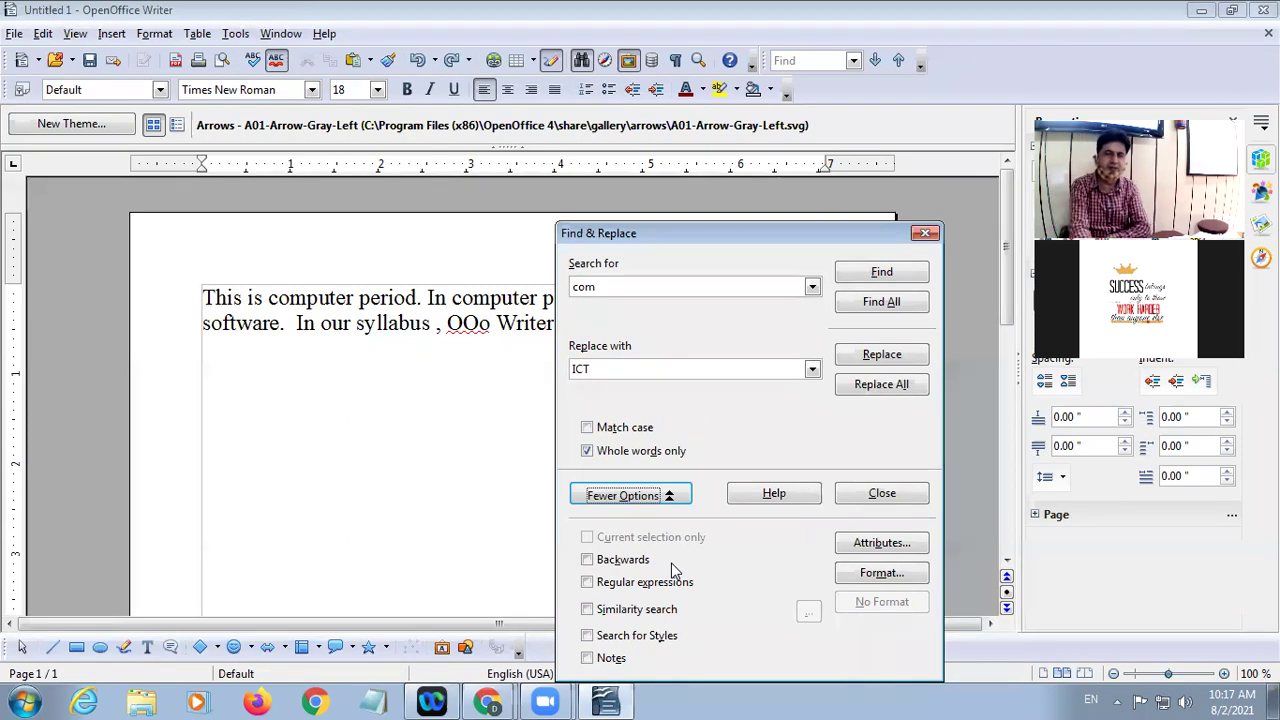
click(625, 495)
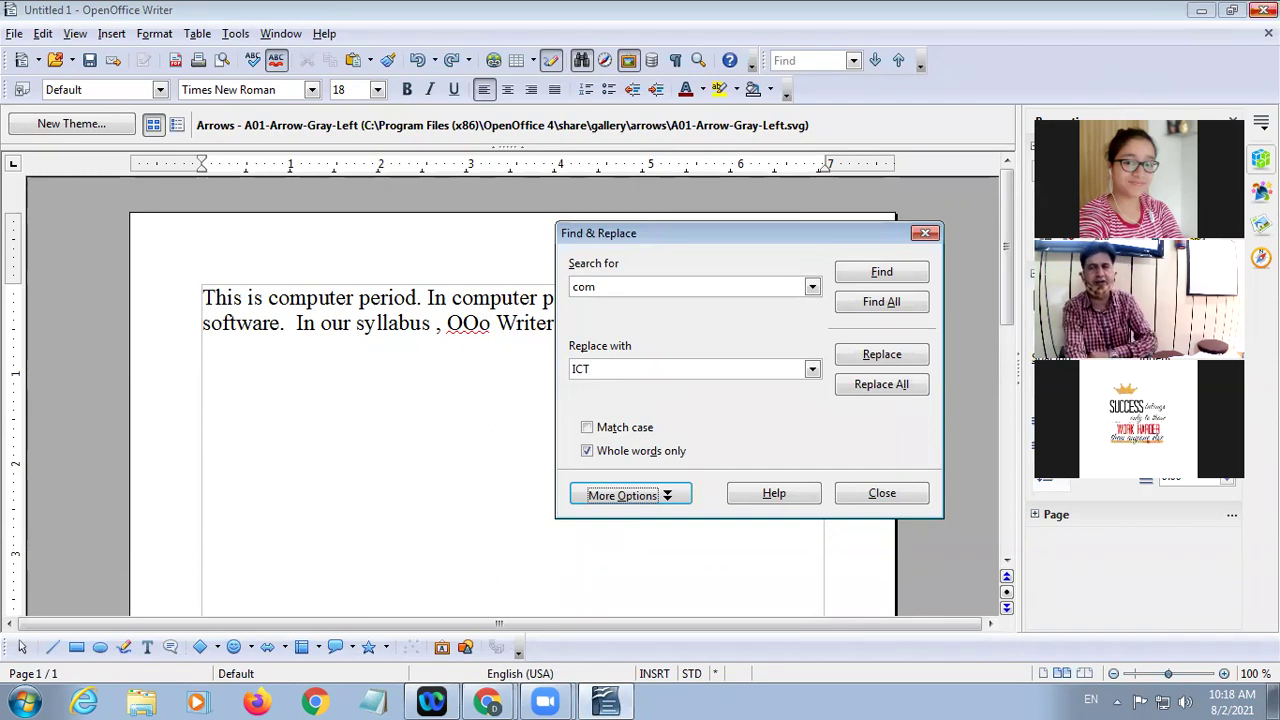
Step: Raise the system speaker volume slightly and close the volume control
click(1185, 701)
drag(1177, 503, 1181, 490)
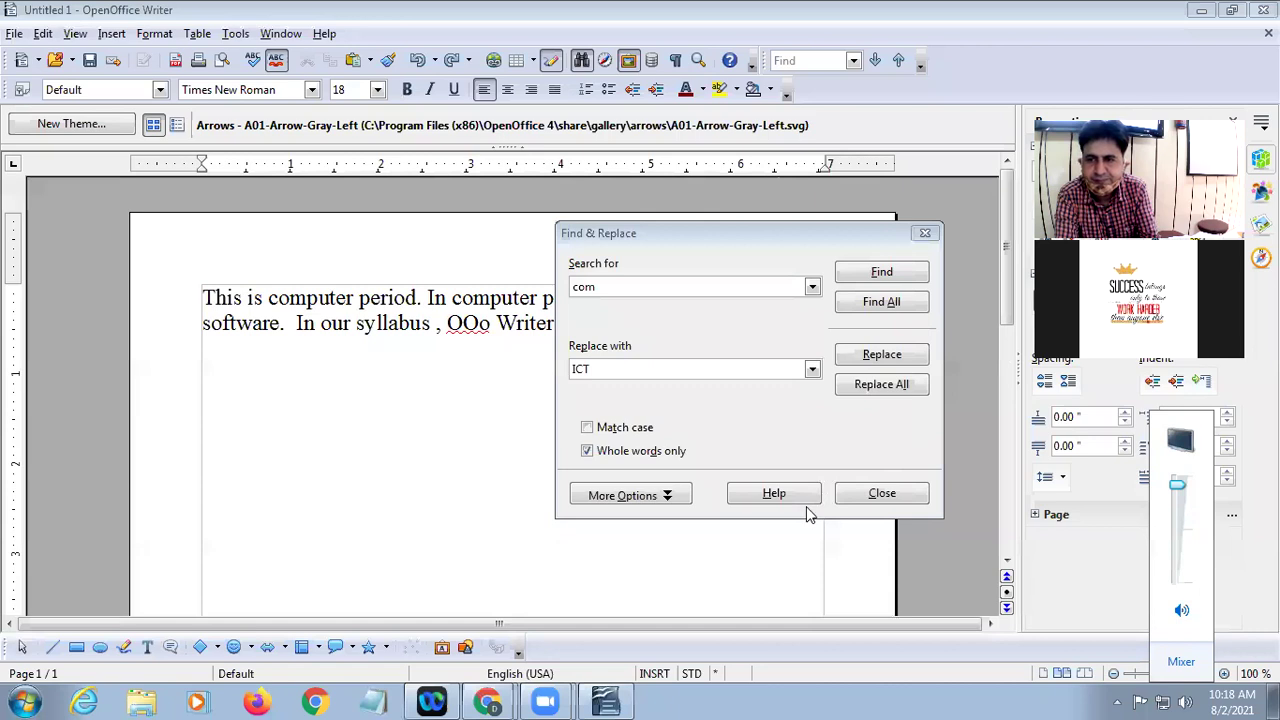
click(870, 107)
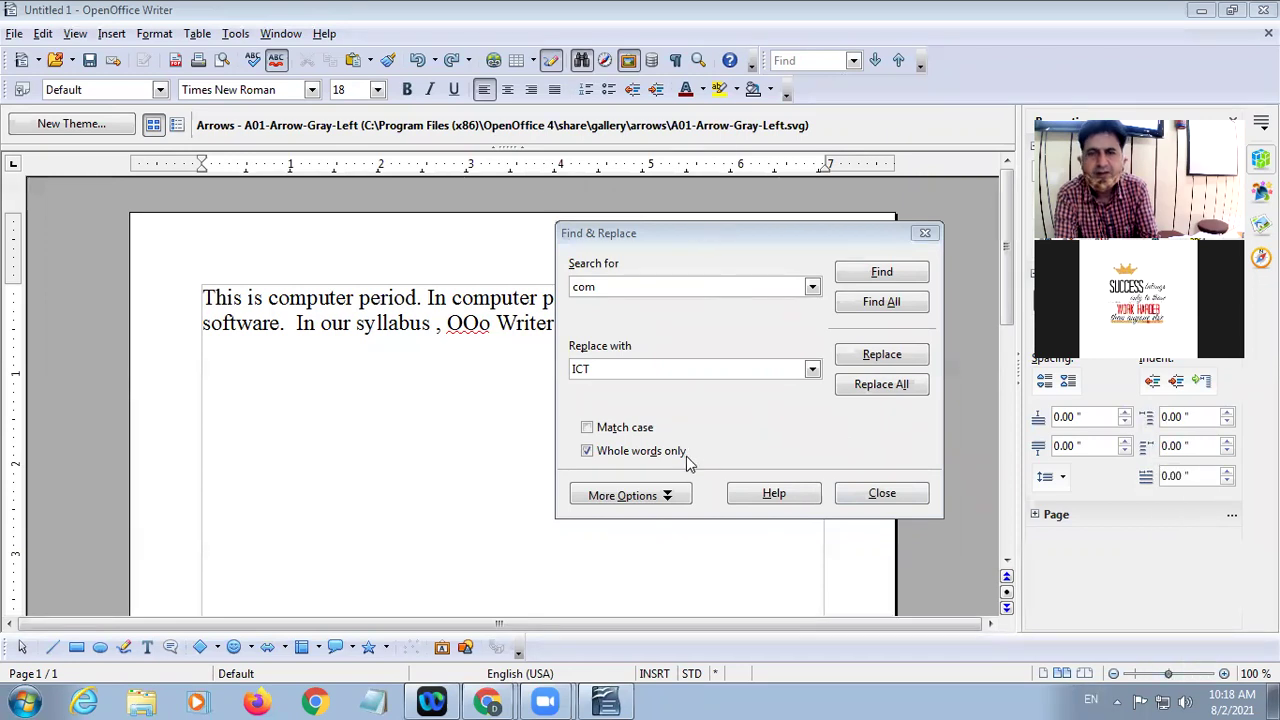
drag(660, 233, 507, 194)
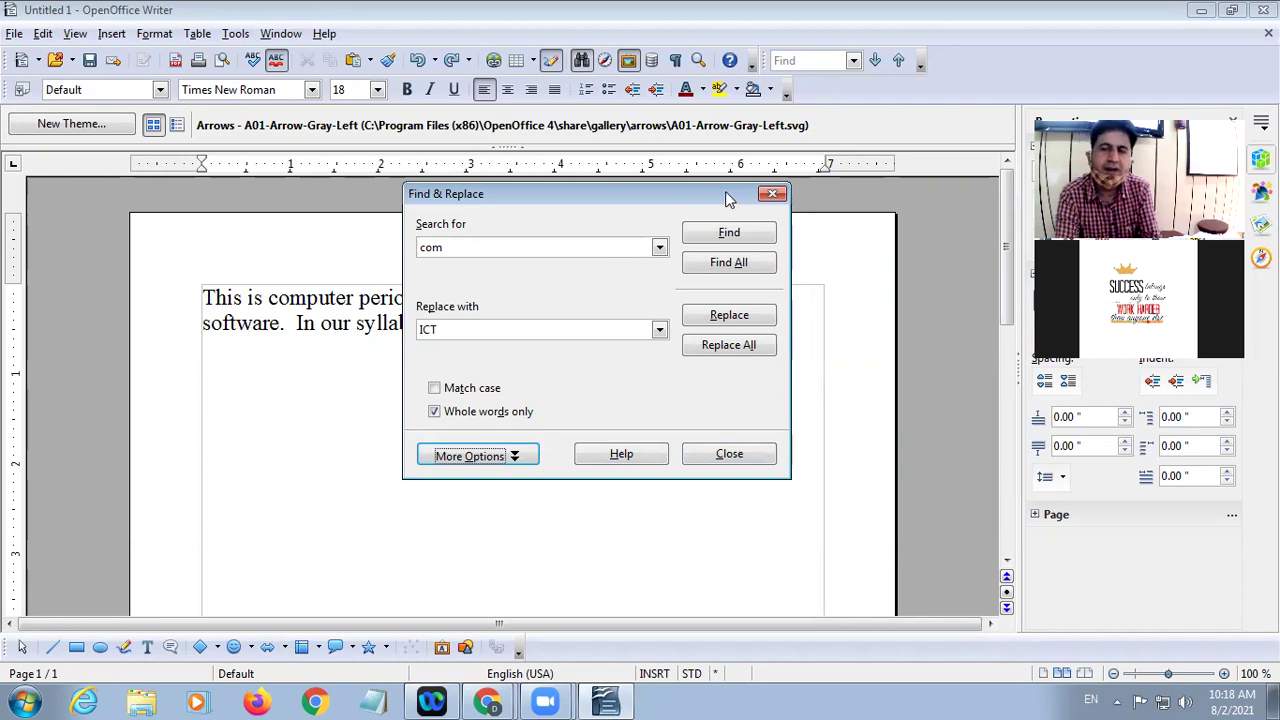
drag(725, 191, 626, 322)
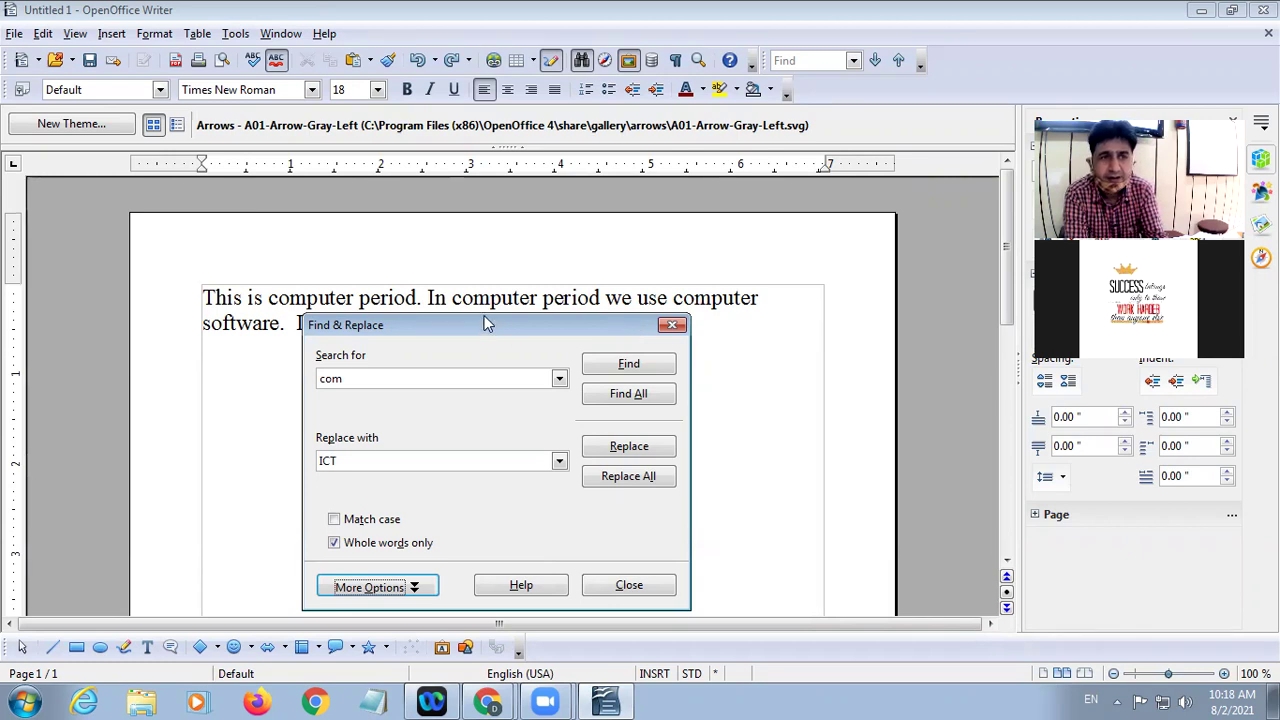
drag(484, 324, 497, 171)
click(48, 33)
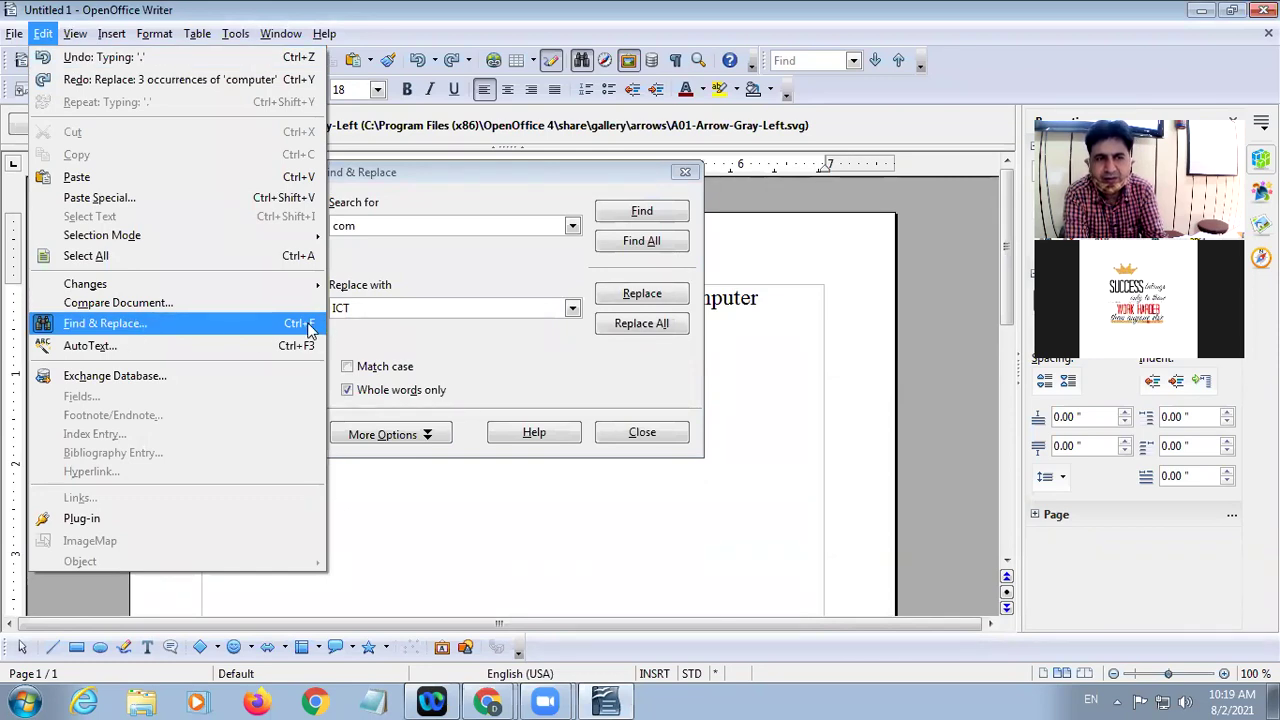
click(195, 10)
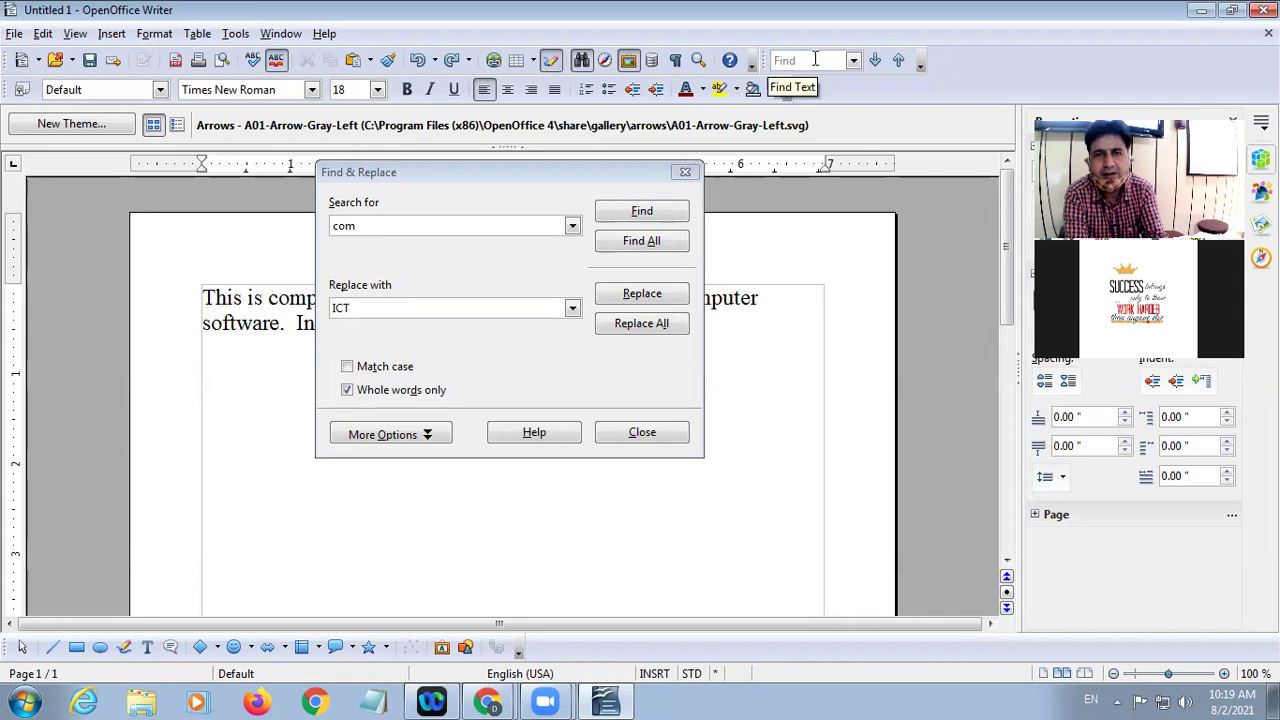
click(428, 181)
drag(428, 182, 385, 252)
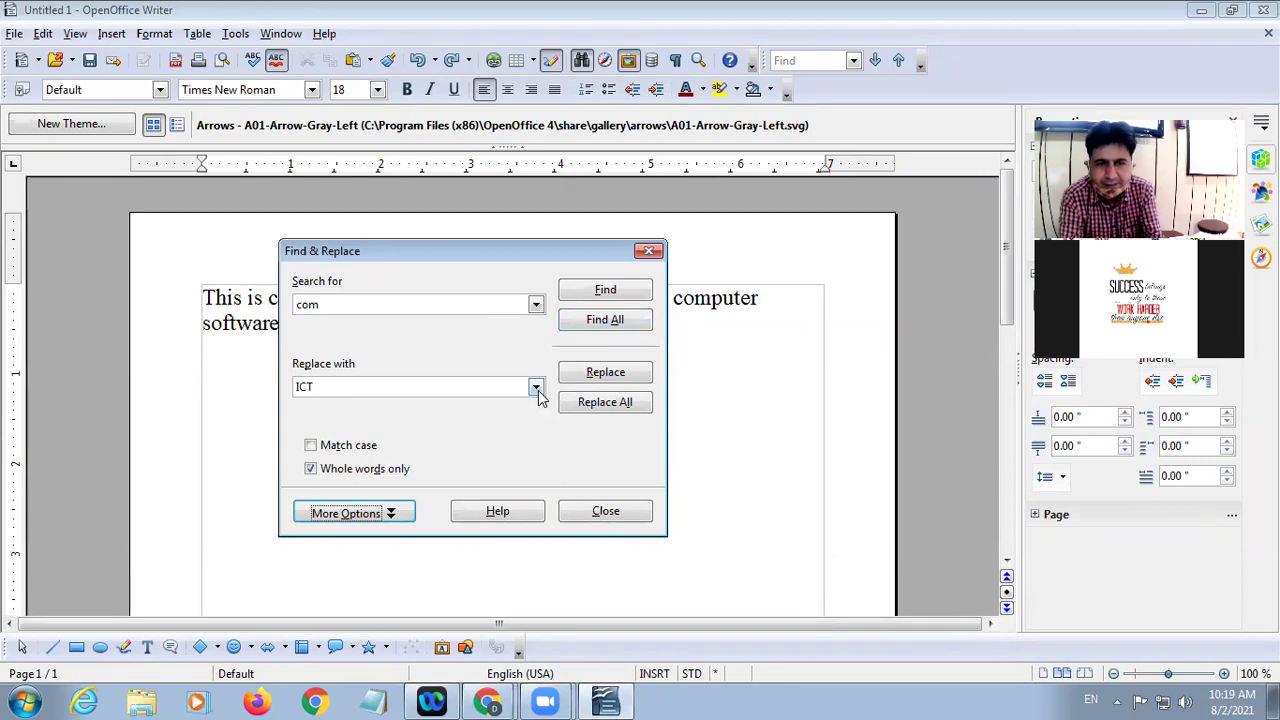
Step: Turn off the Whole words only option in Find & Replace and turn it back on
double_click(391, 388)
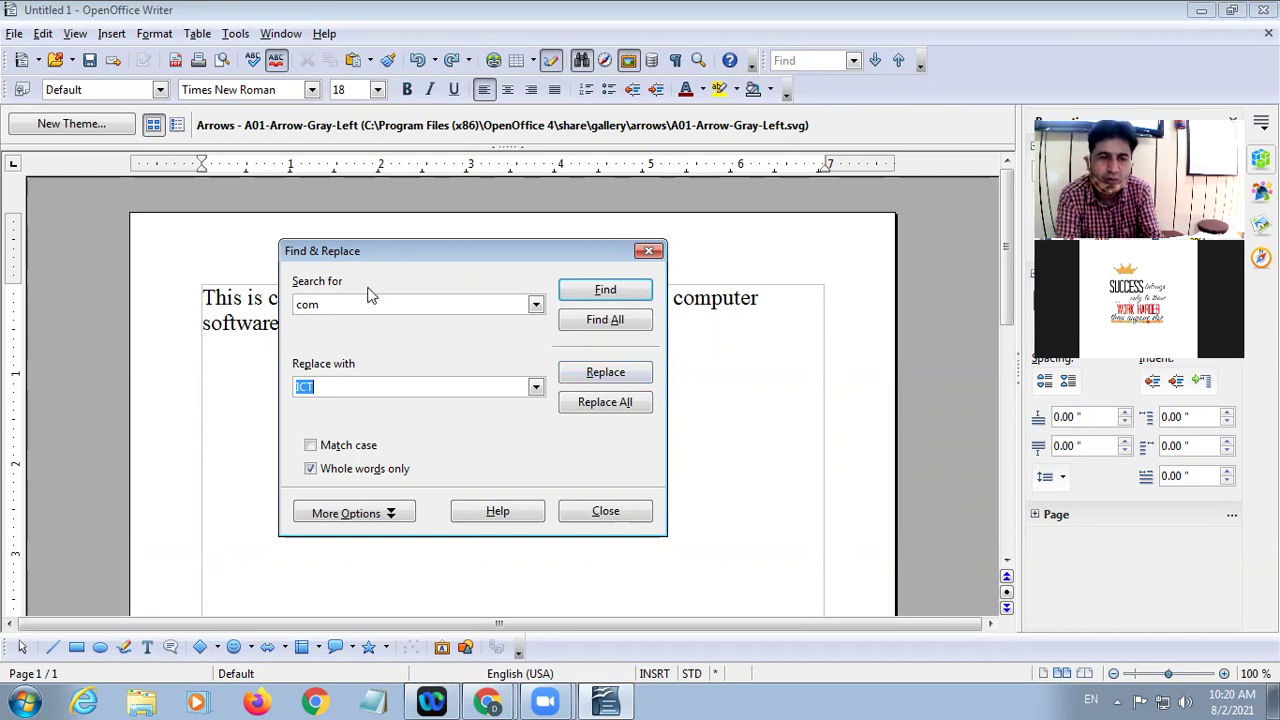
click(334, 479)
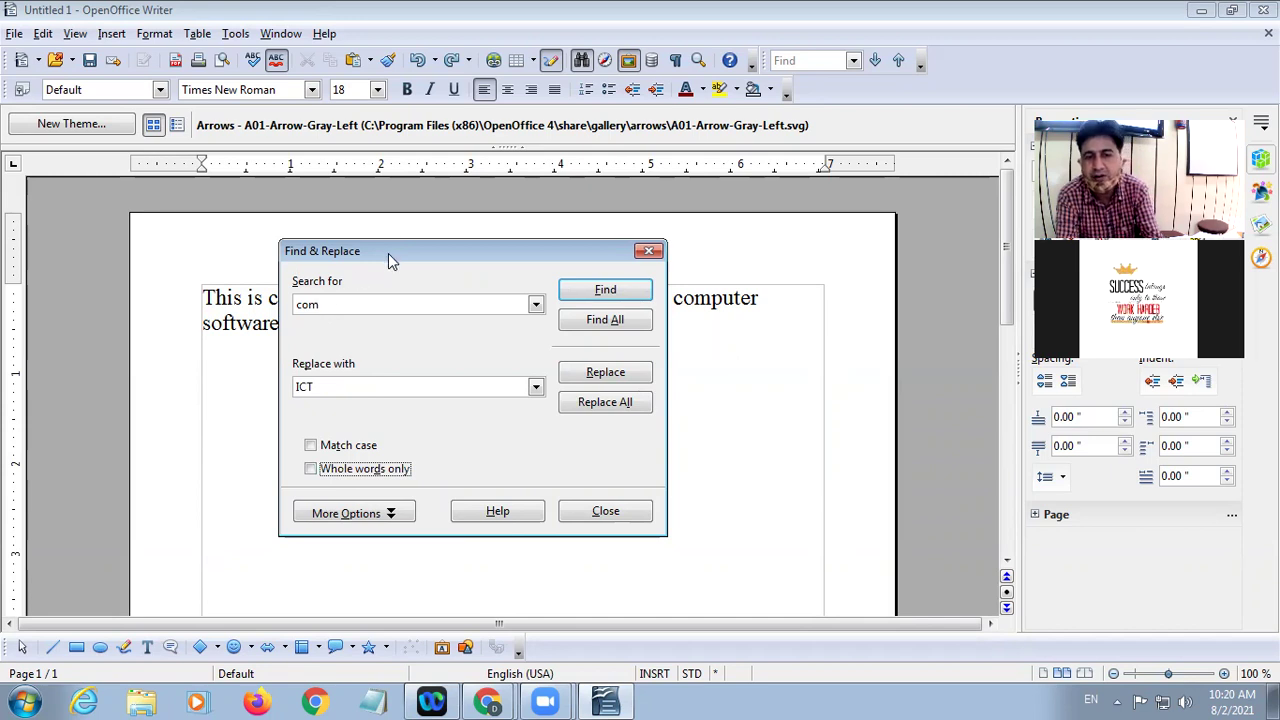
drag(388, 253, 506, 281)
click(430, 498)
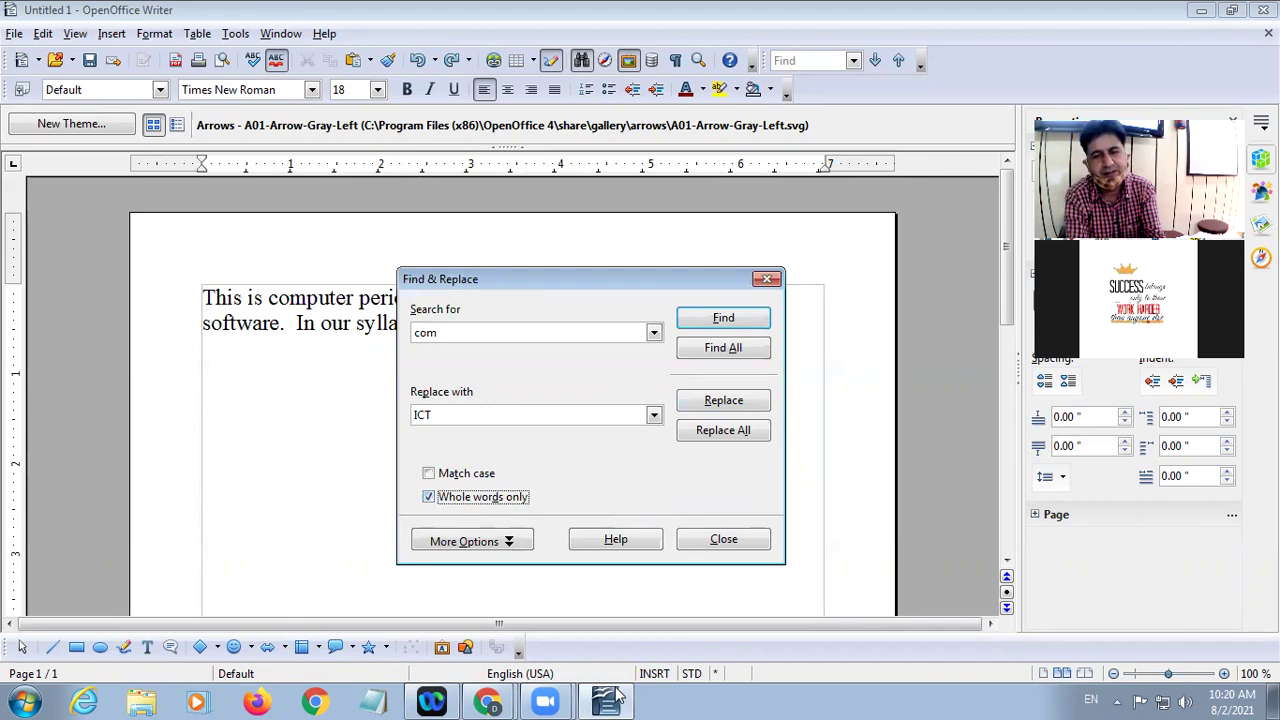
Step: Close Find & Replace and place the cursor at the end of the sample paragraph
click(716, 542)
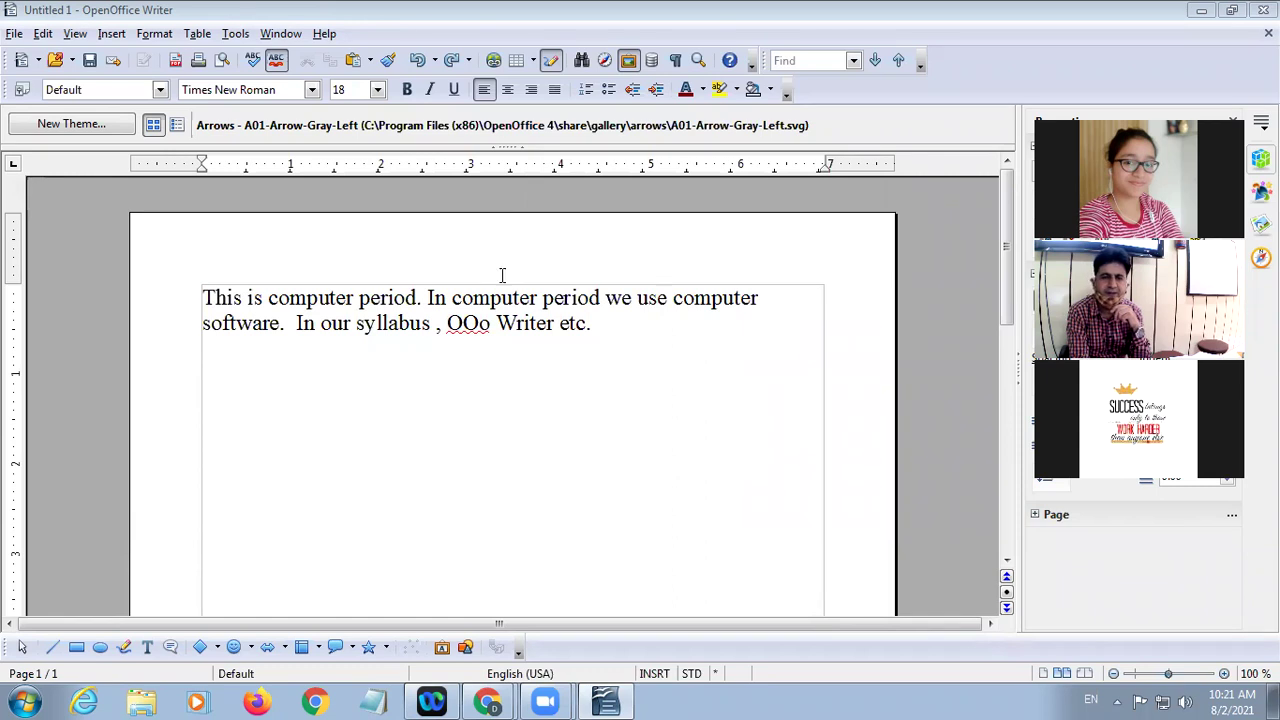
click(604, 326)
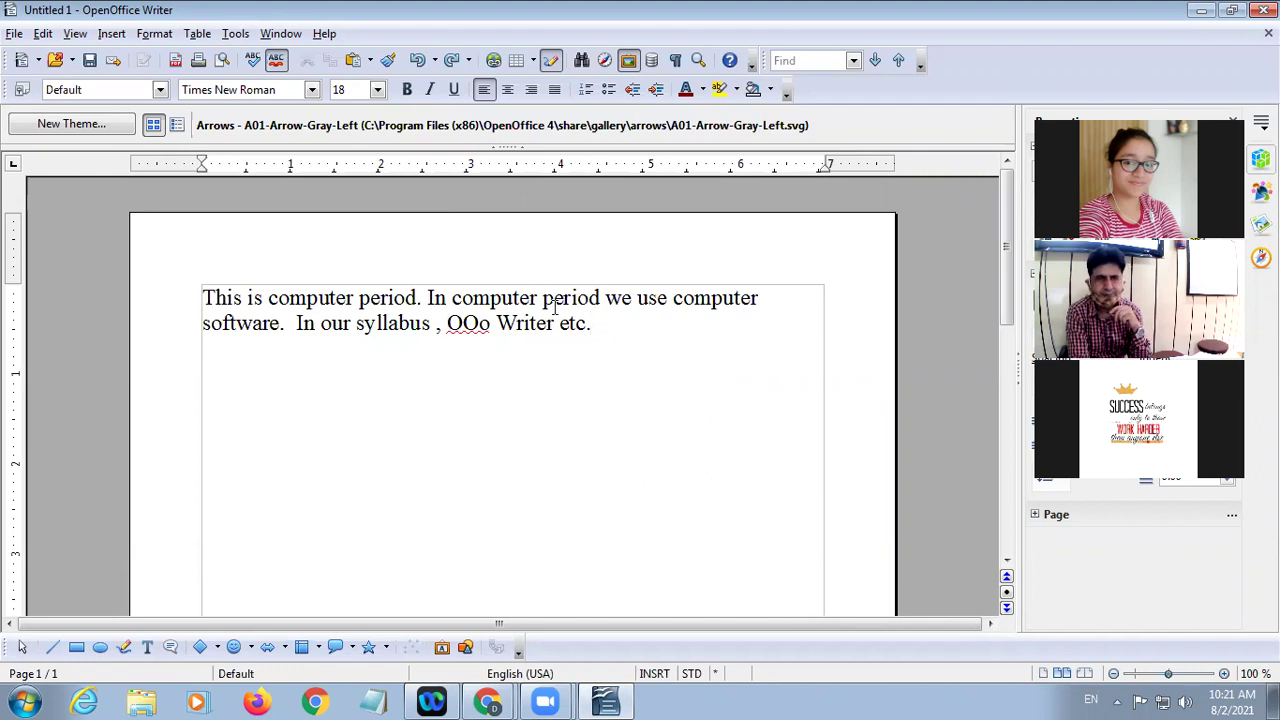
Step: Reopen Find & Replace and close it without running a search
click(44, 34)
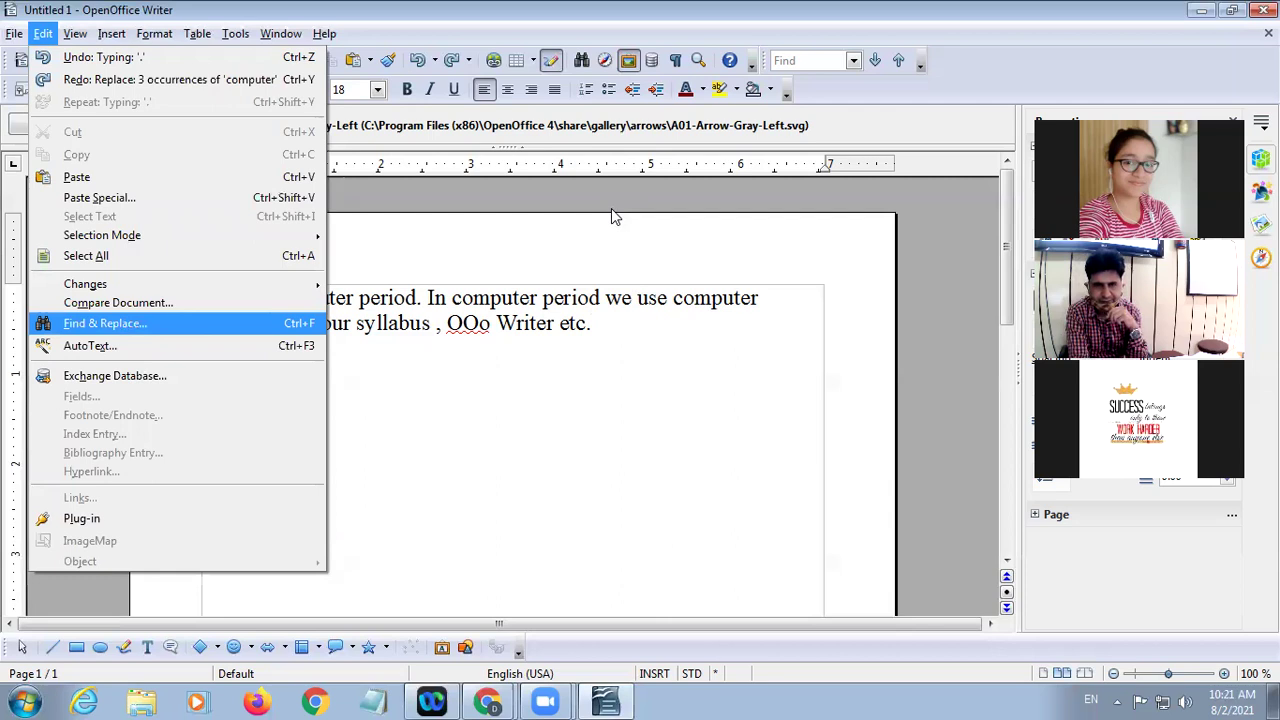
key(Return)
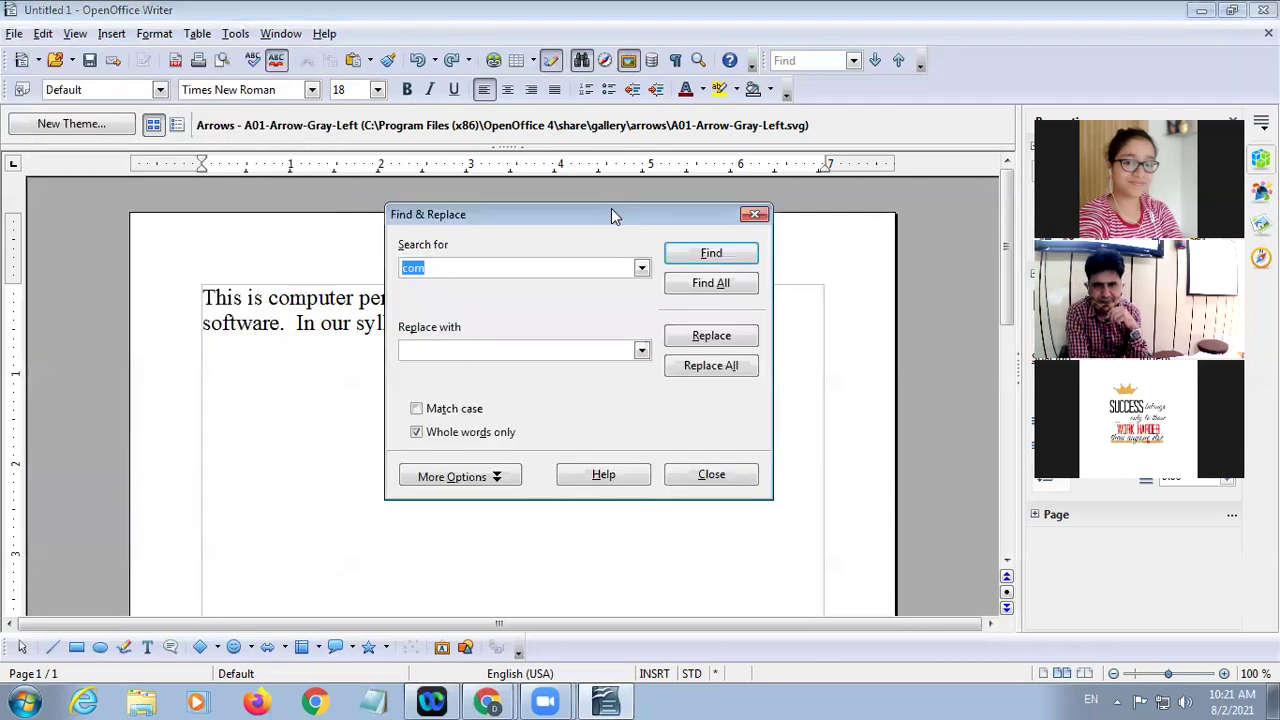
click(752, 218)
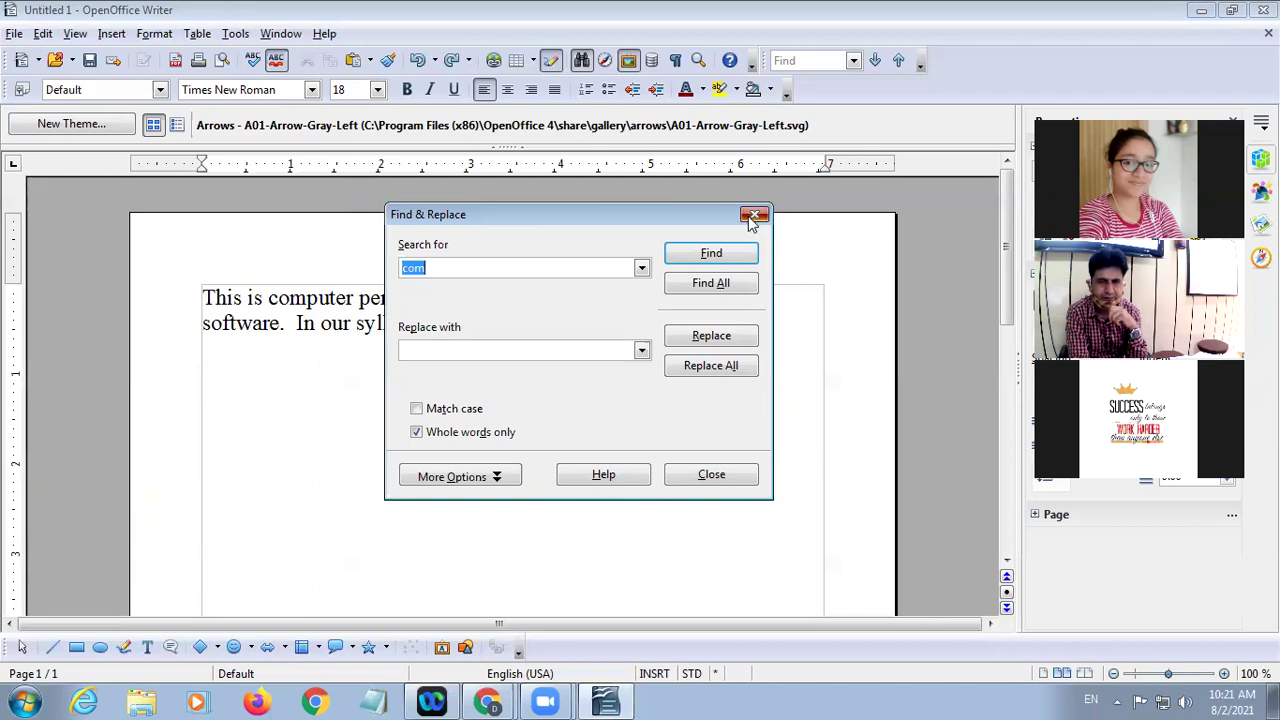
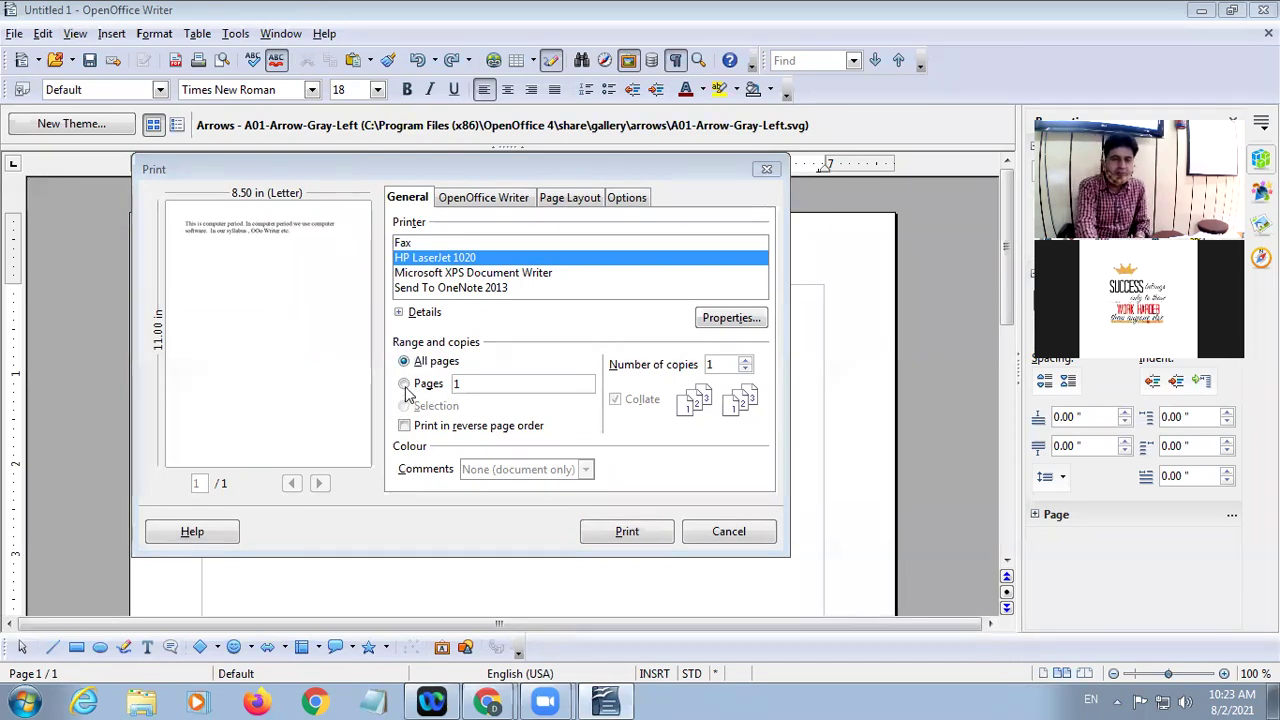
Step: Set the print range to pages 3-6,8 and turn Print in reverse page order on and back off
click(405, 386)
key(Tab)
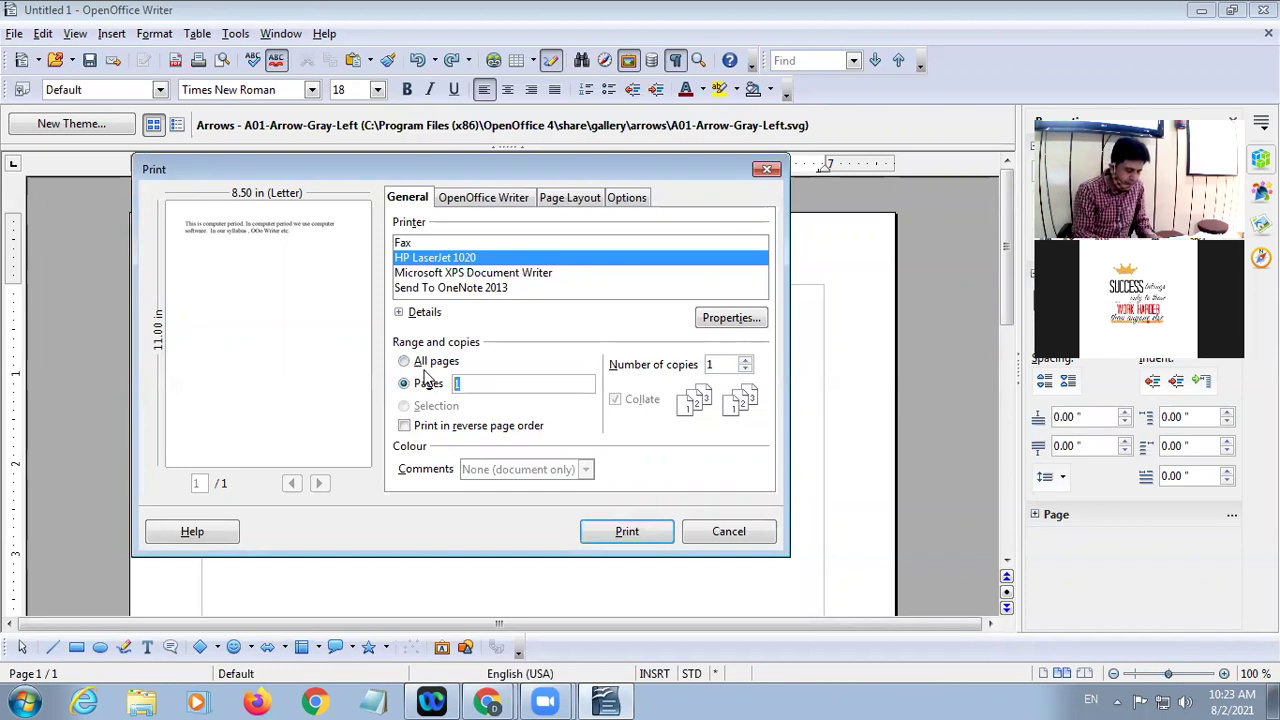
text(3-)
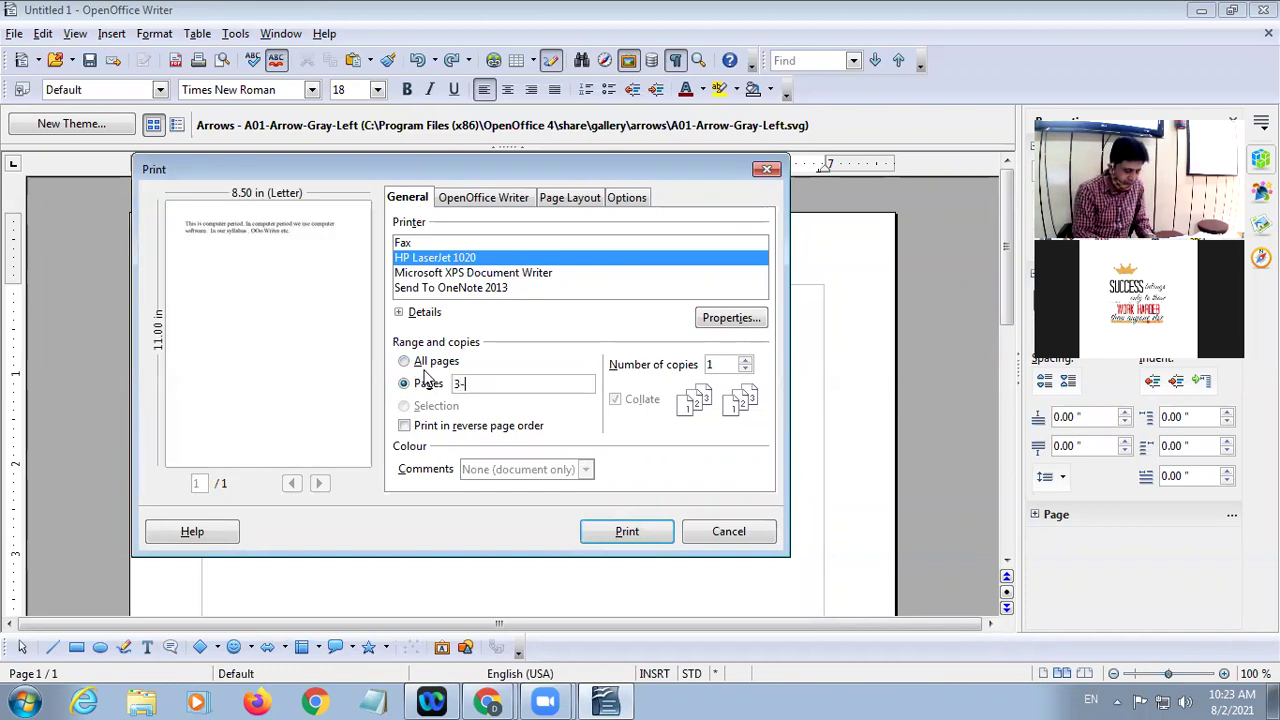
text(6)
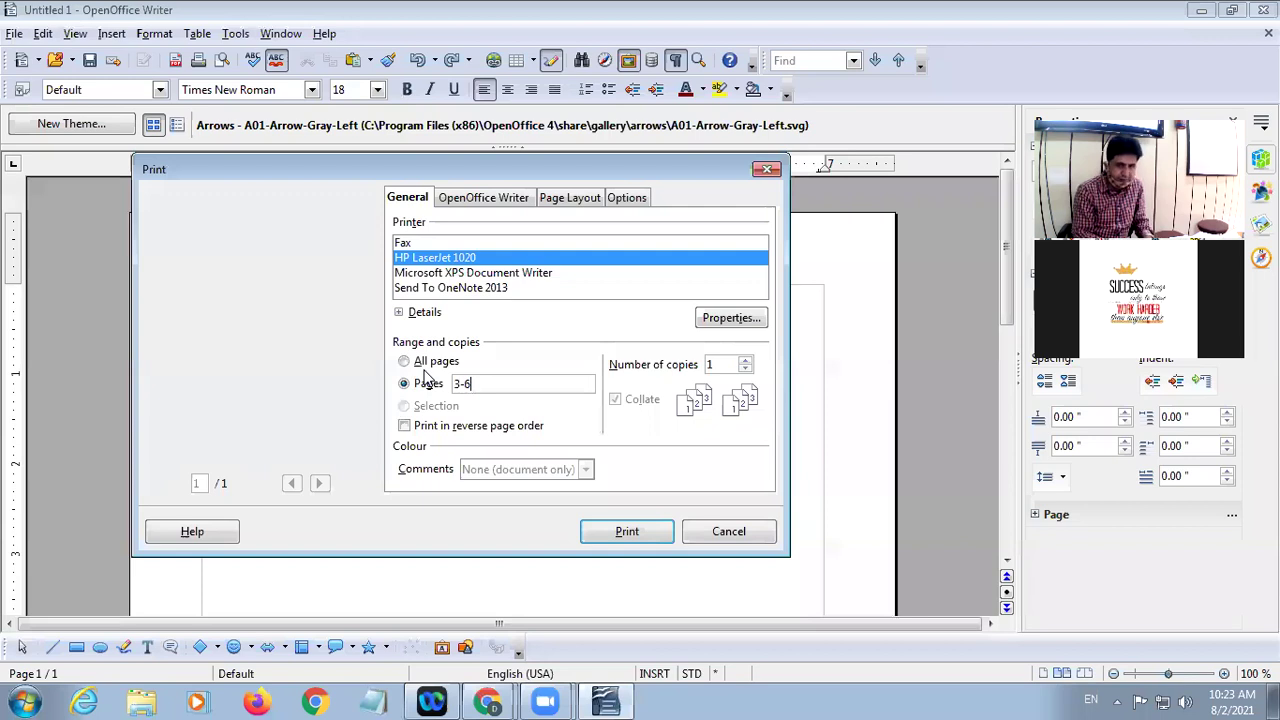
text(,8)
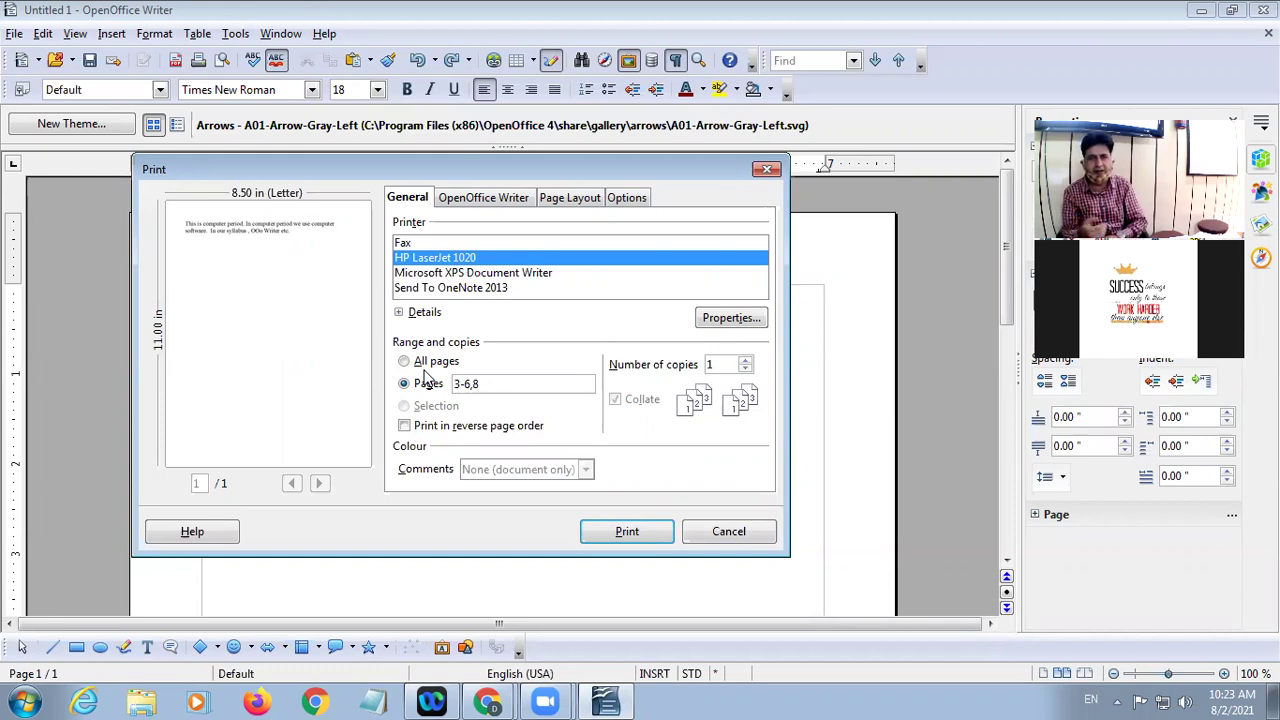
click(404, 427)
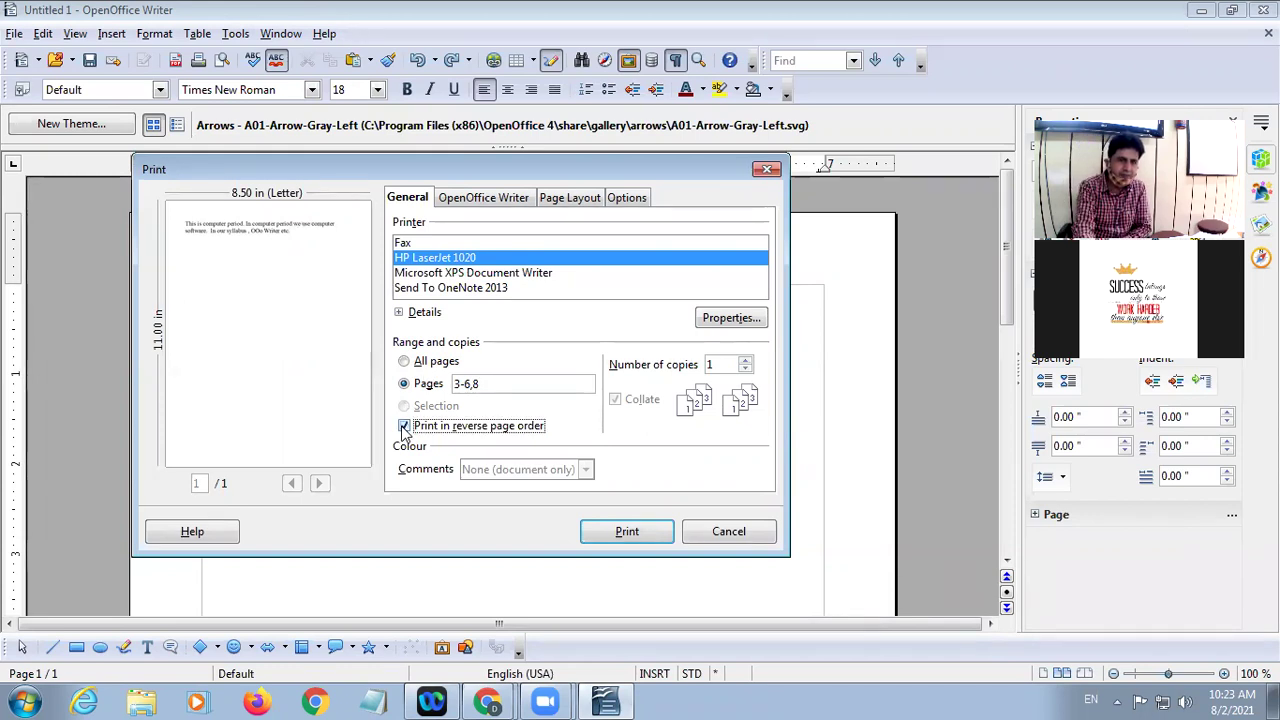
click(404, 427)
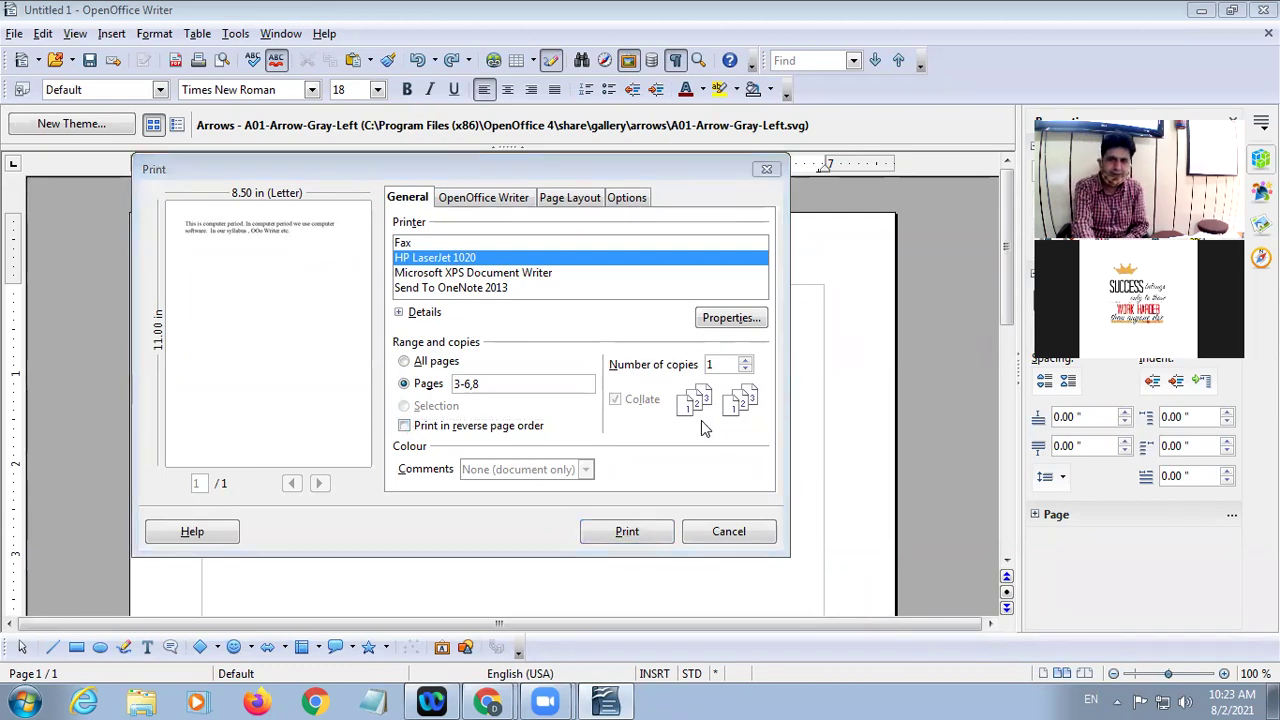
Step: Set the number of print copies to 4 and turn off Collate
click(746, 360)
click(746, 360)
click(746, 360)
click(746, 360)
click(745, 370)
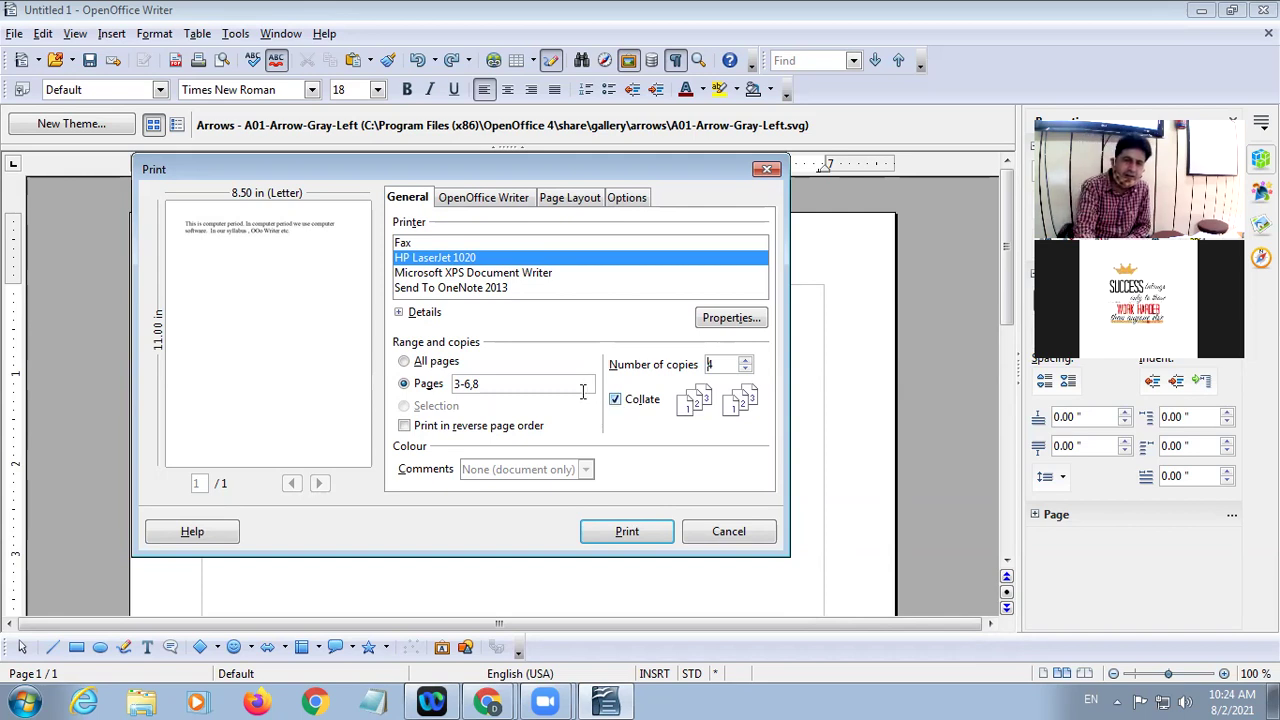
click(615, 400)
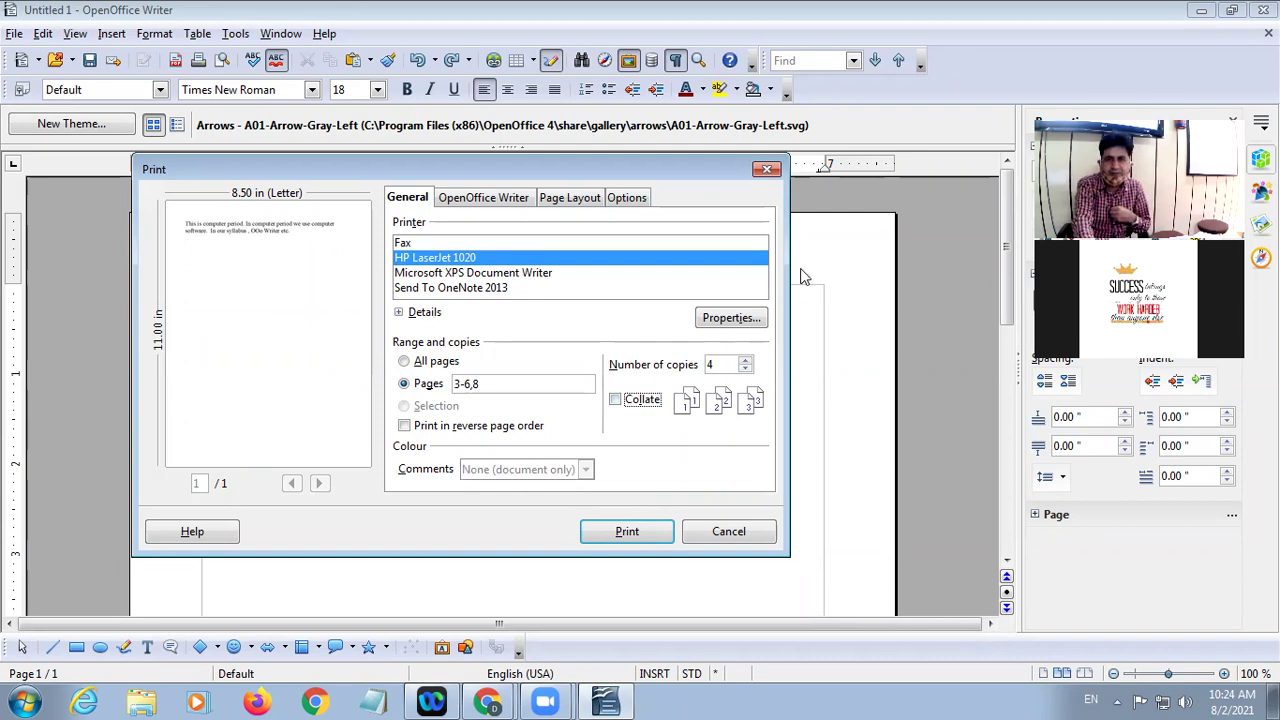
Step: Review the Writer-specific print contents, turning Hidden text on and back off and leaving Page background and Form controls enabled
click(470, 200)
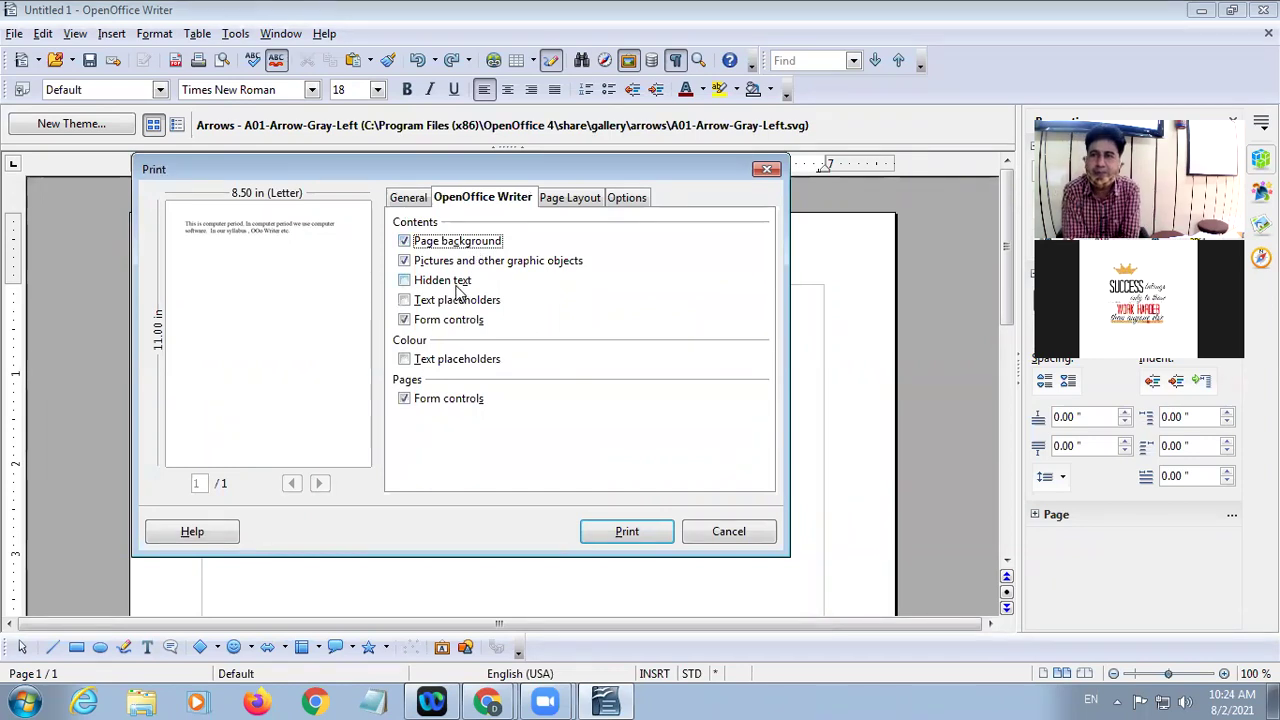
click(404, 242)
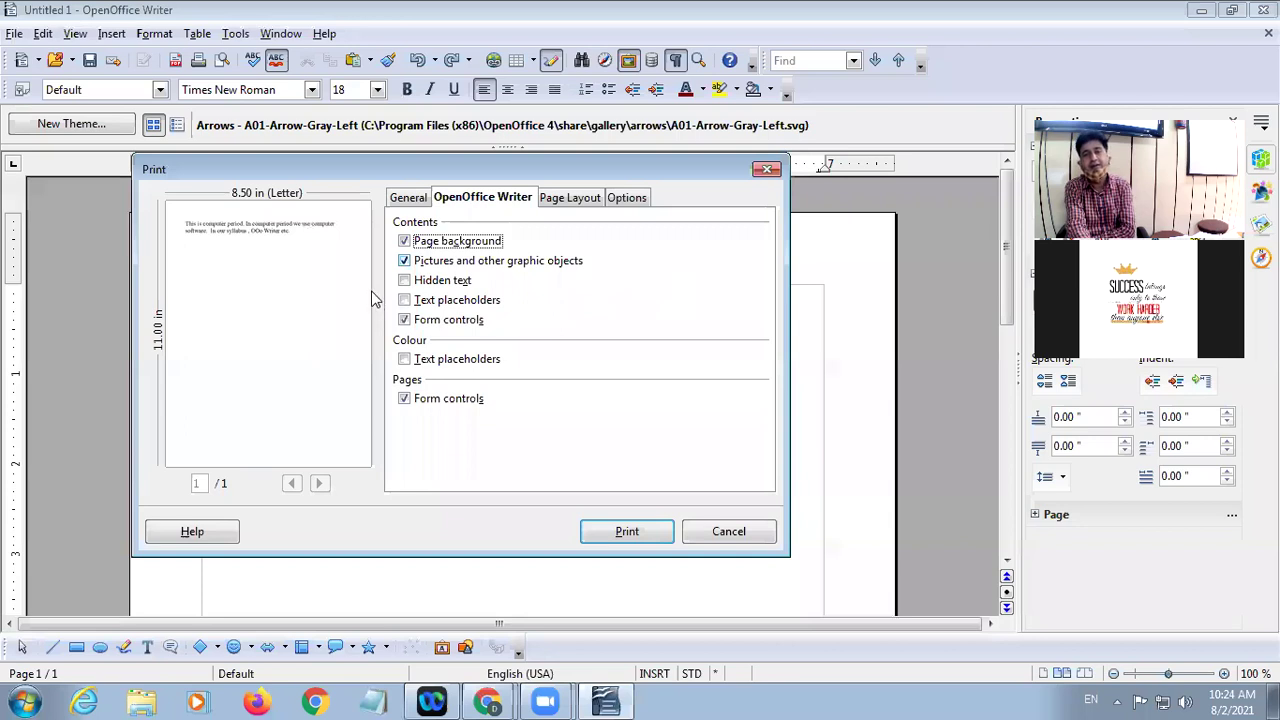
click(404, 281)
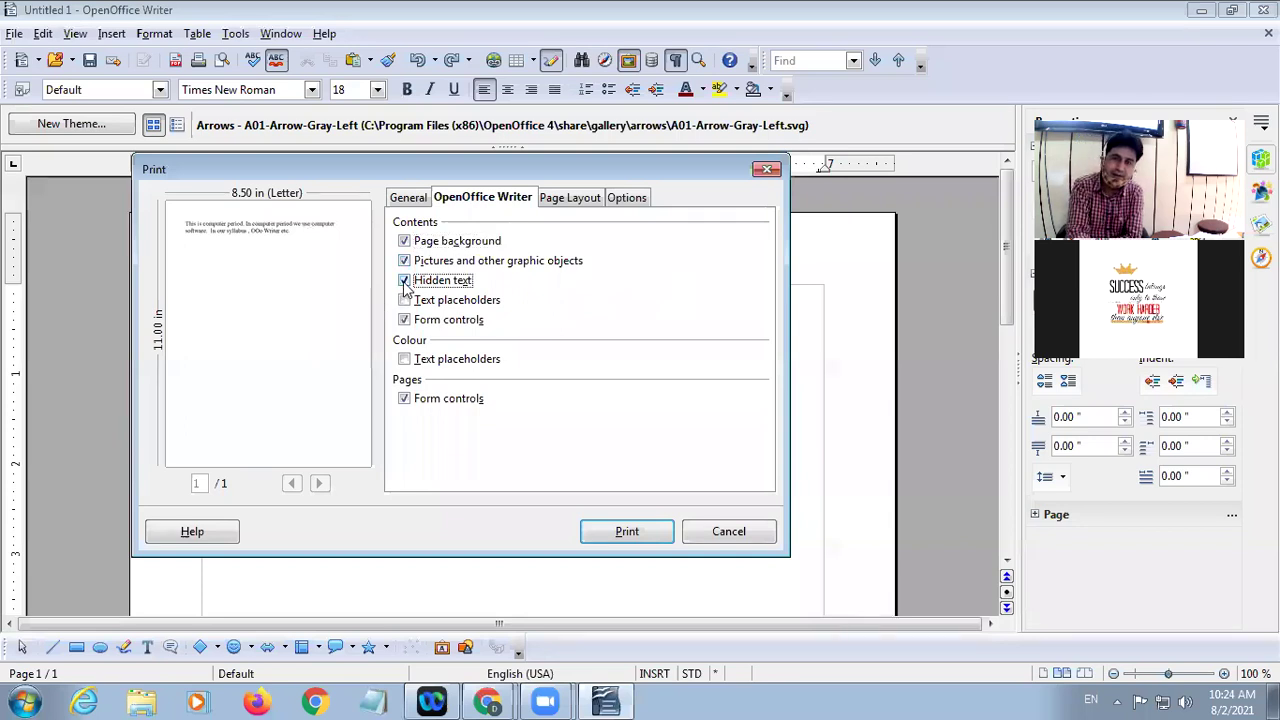
click(404, 281)
click(404, 320)
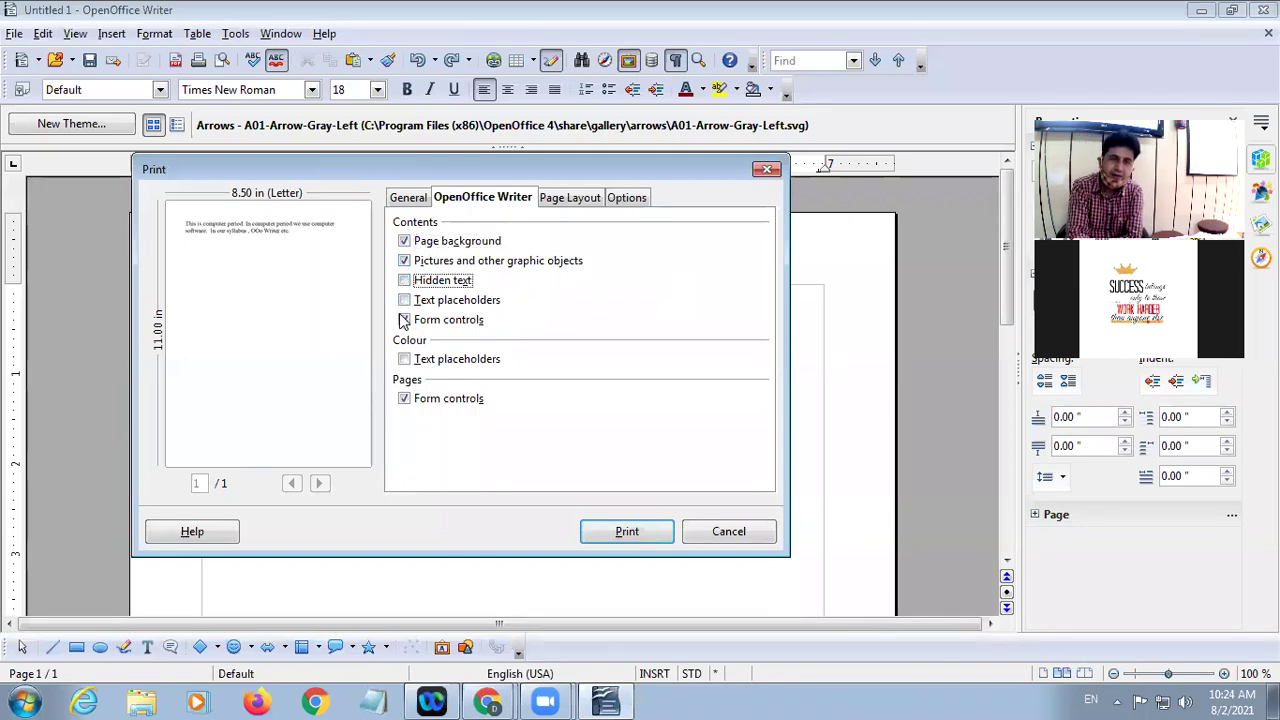
click(404, 320)
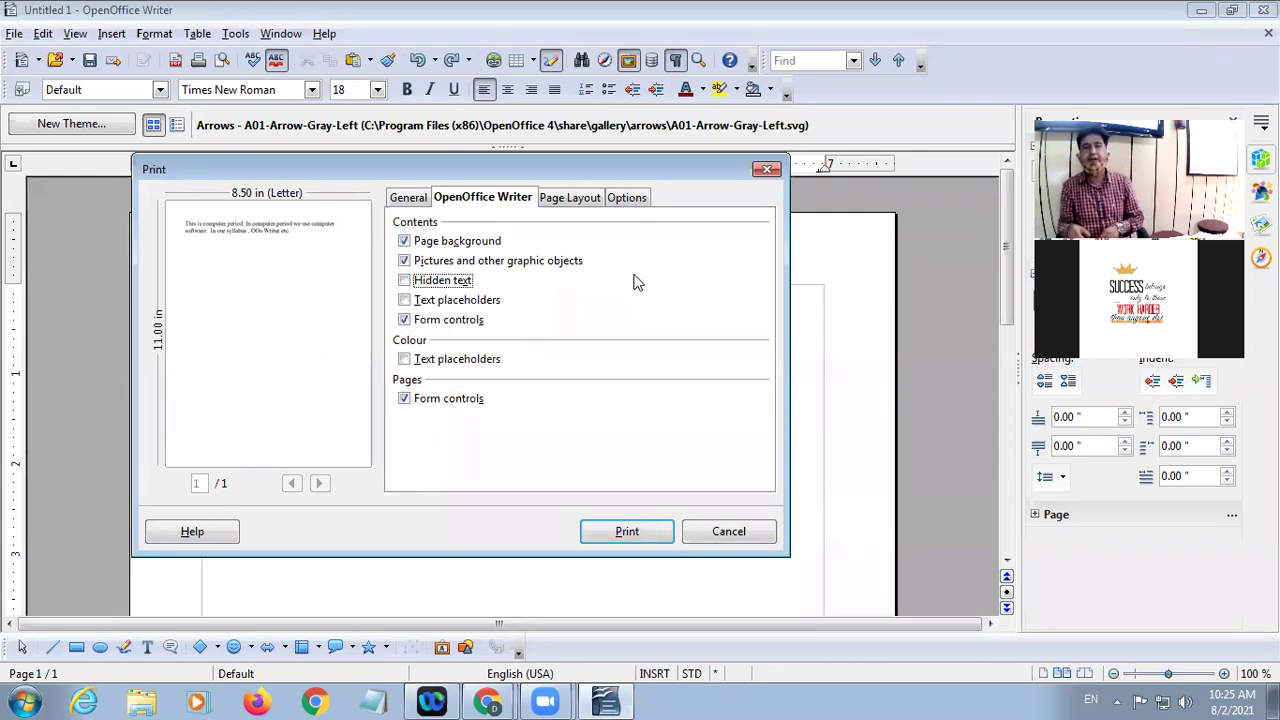
Step: Set the print layout to 2 pages per sheet and review the page sides choices, keeping All pages
click(569, 203)
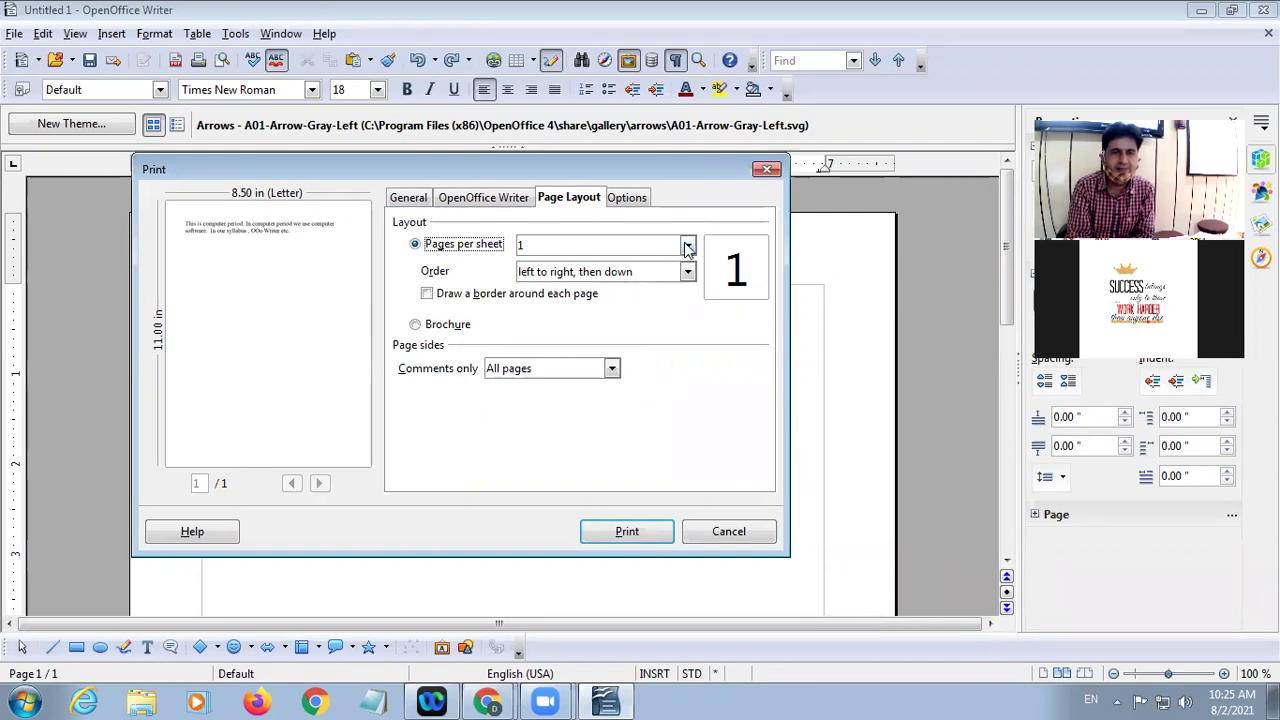
click(687, 248)
click(687, 248)
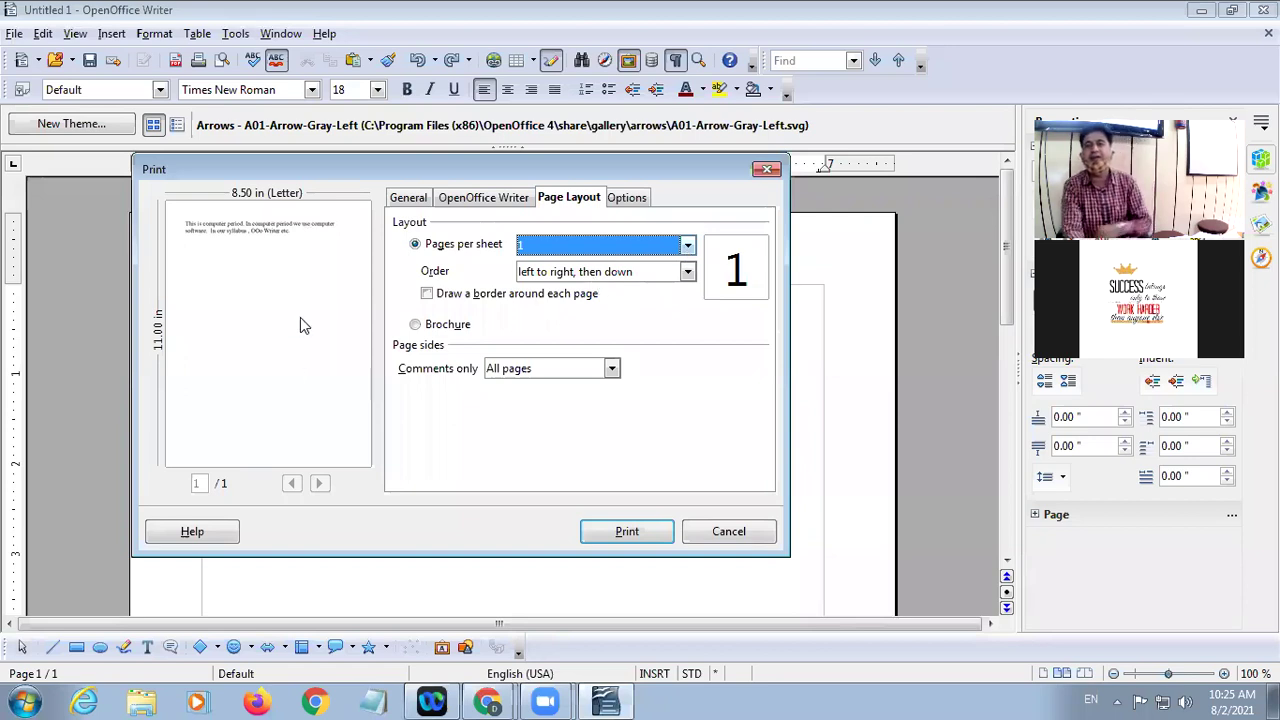
key(Down)
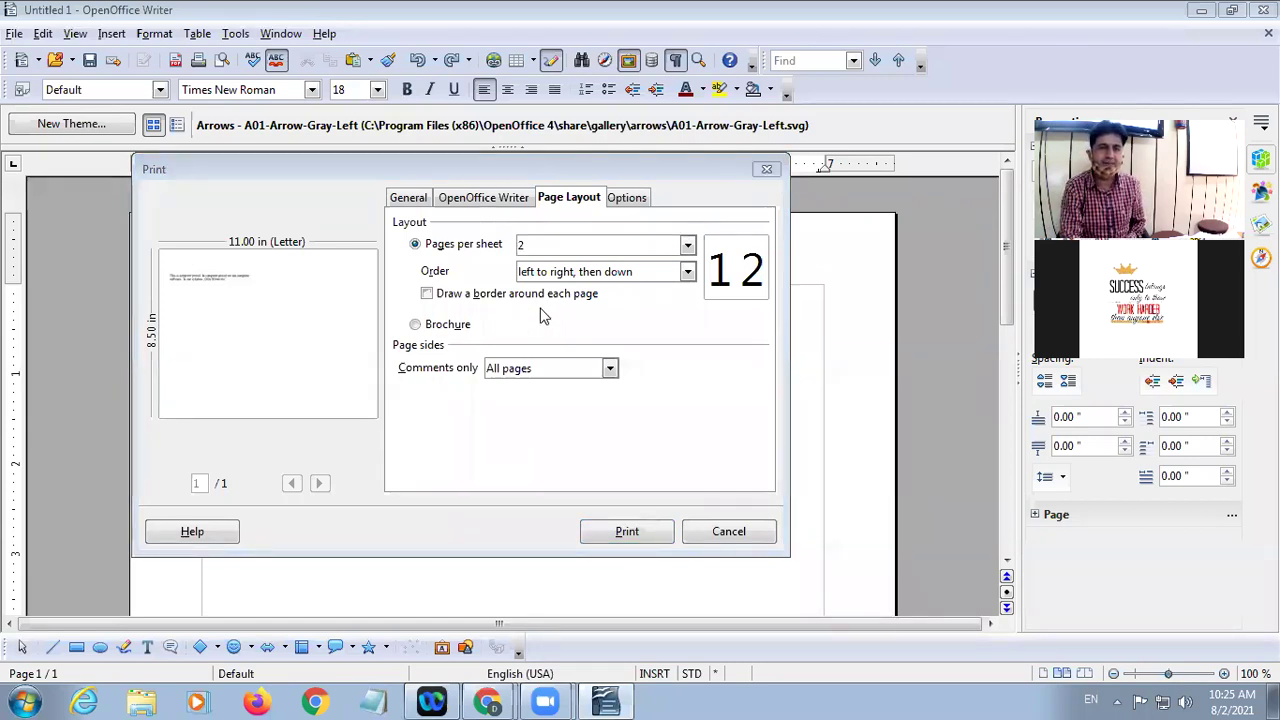
click(609, 369)
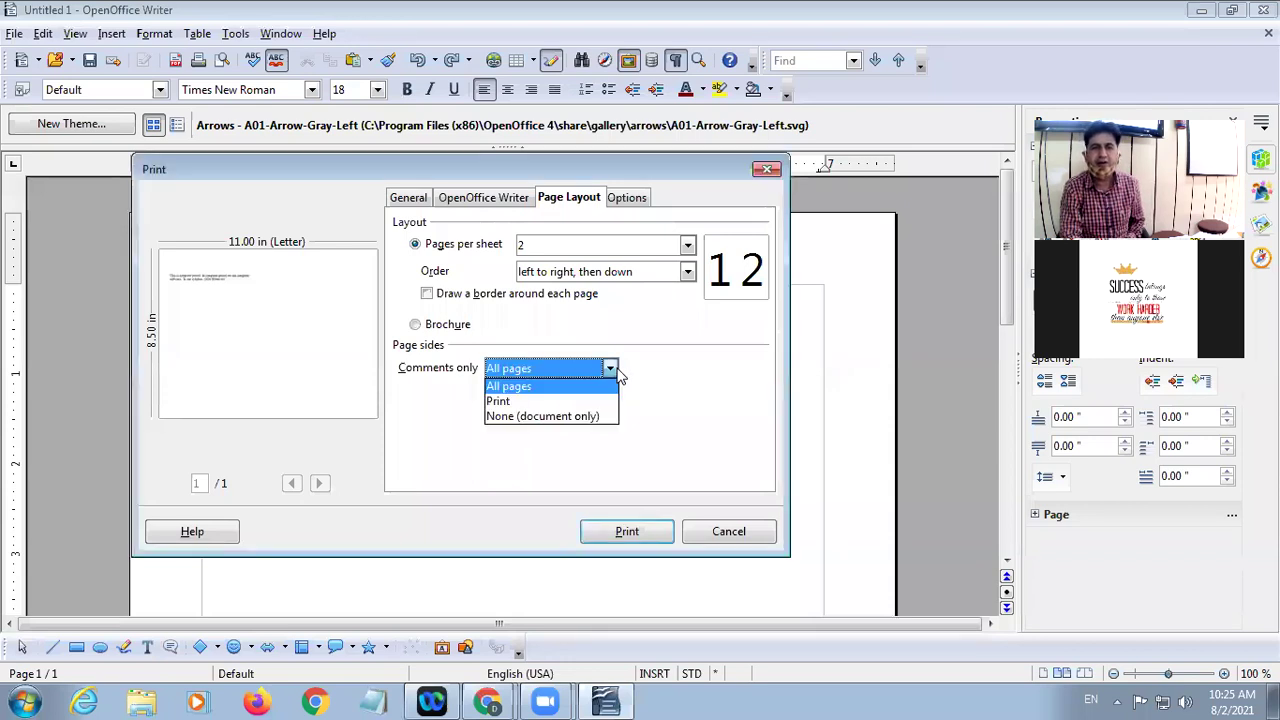
click(735, 381)
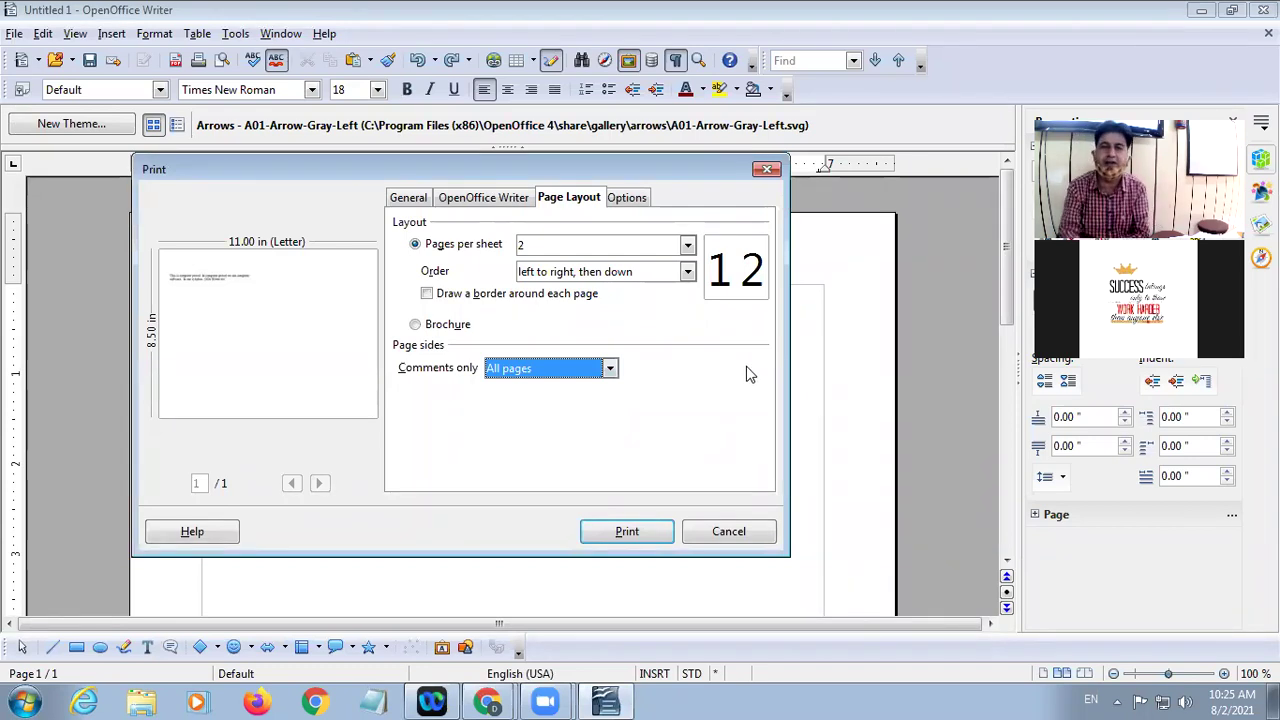
Step: Turn on Print to file in the print options and cancel the print setup
click(623, 200)
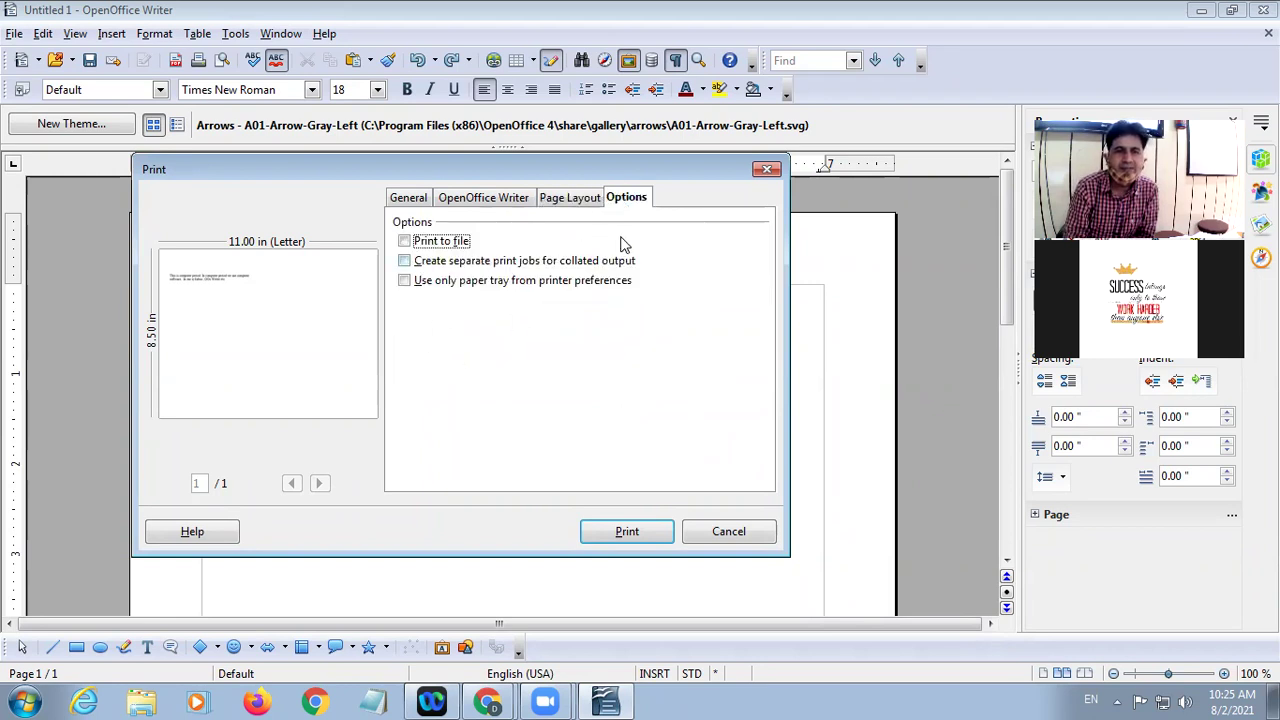
click(404, 243)
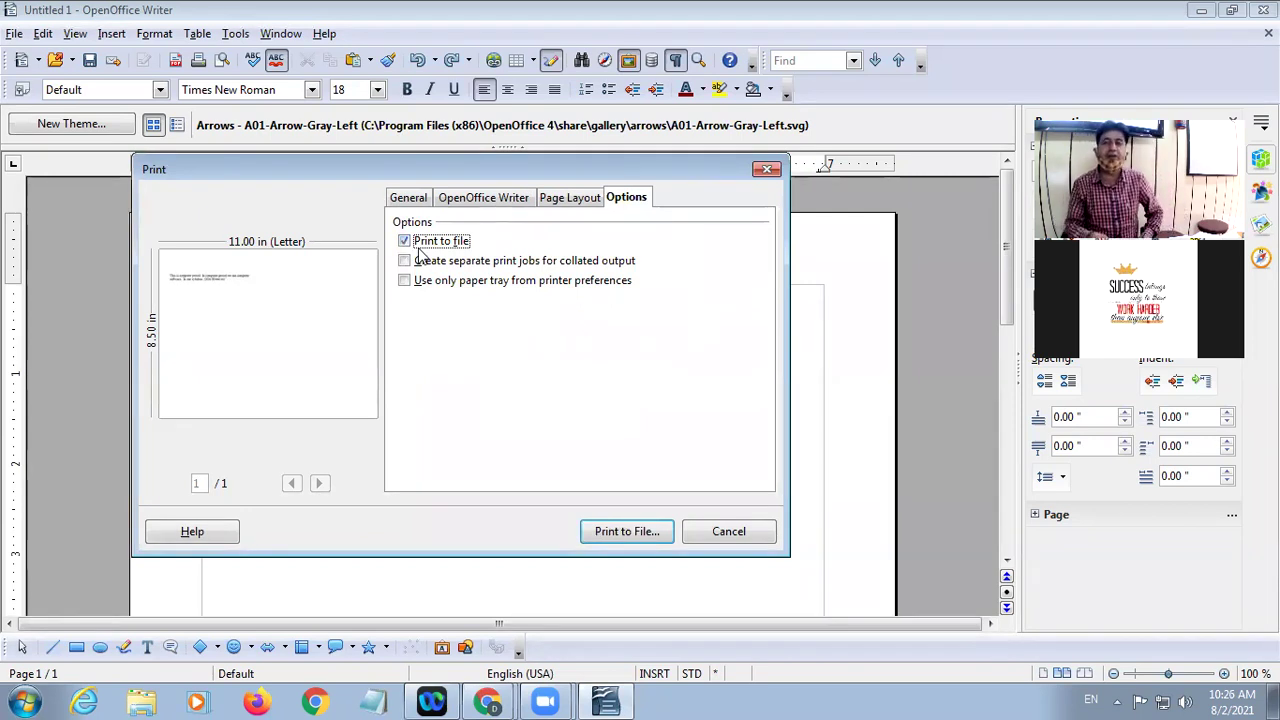
click(731, 532)
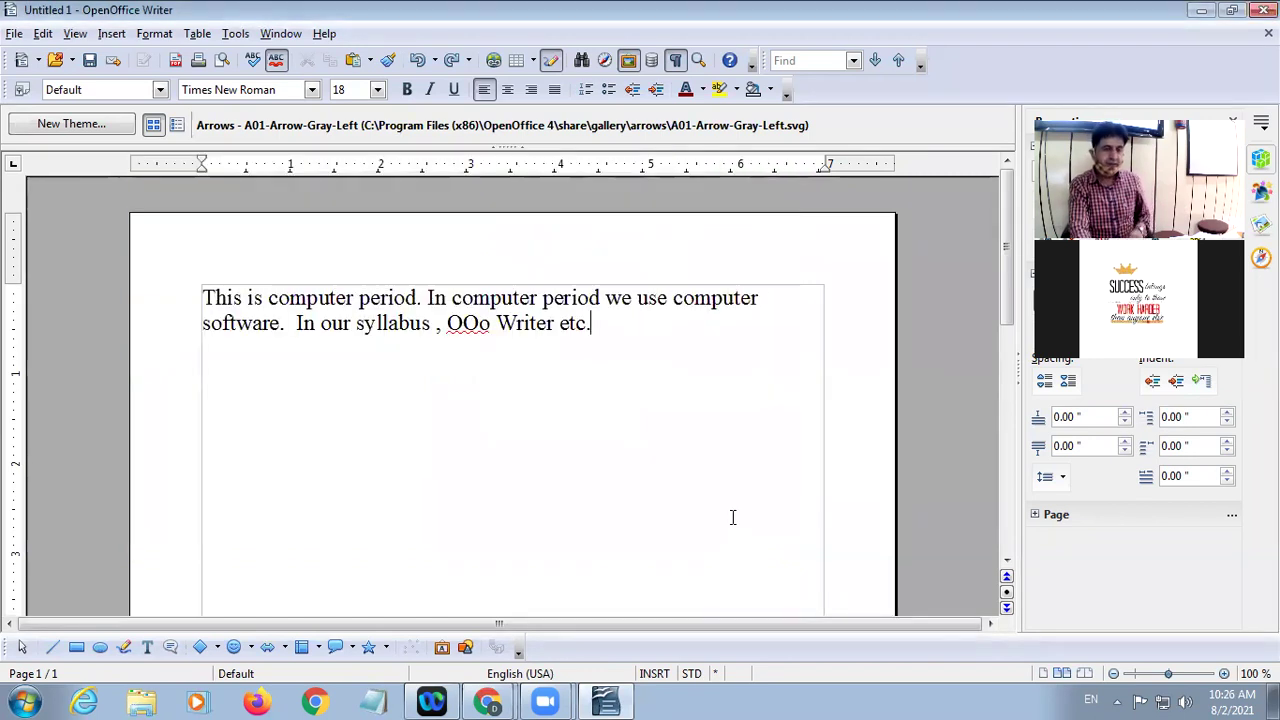
Step: Open the page preview of the document and view it at 100 % and then 50 % zoom
click(13, 36)
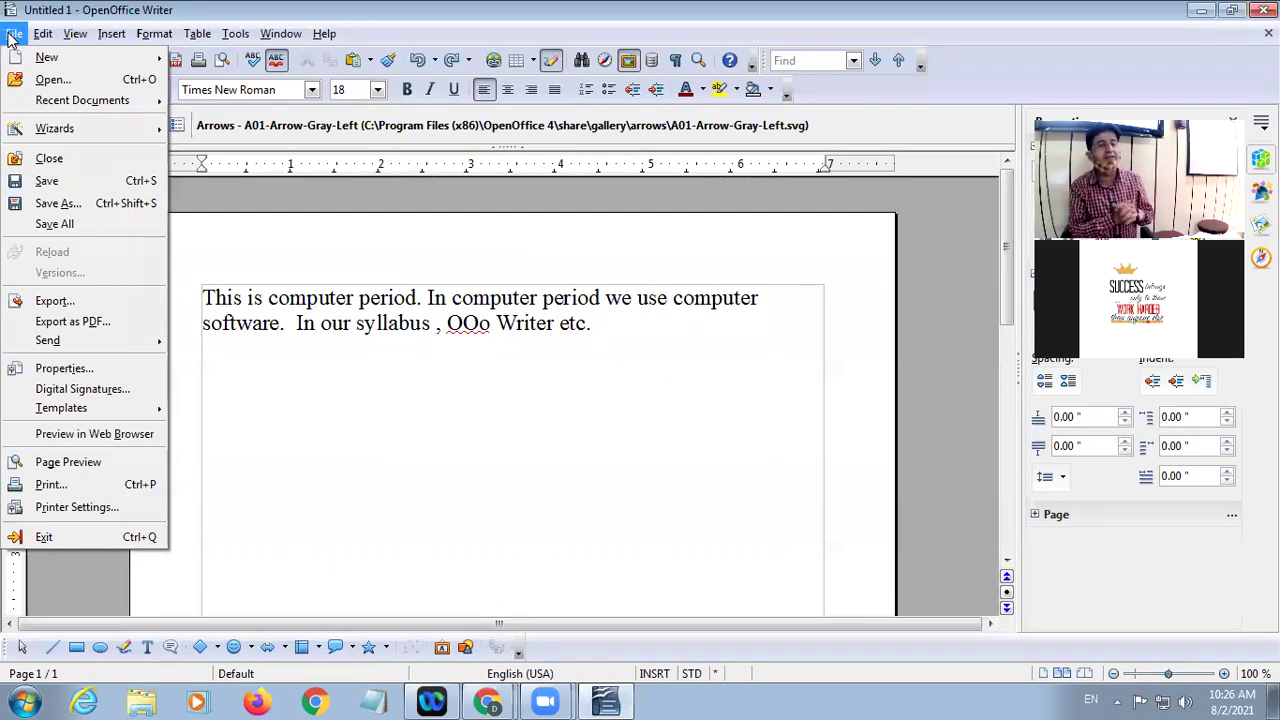
click(110, 466)
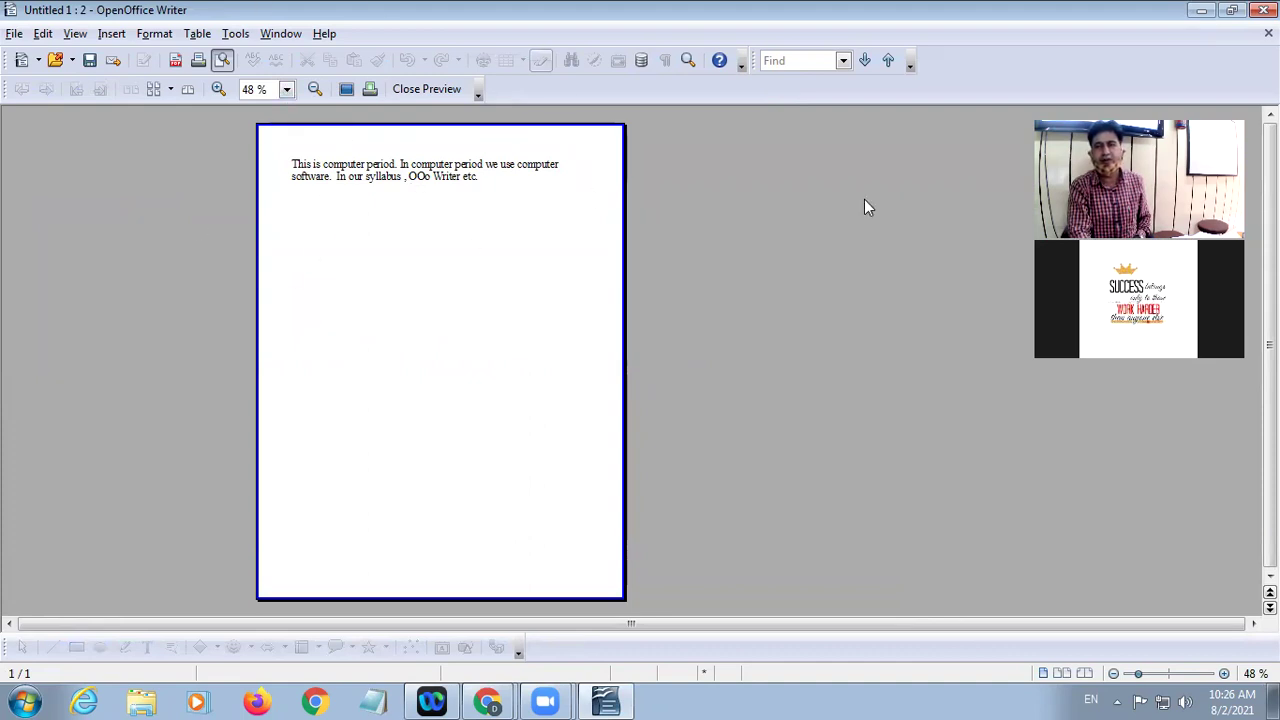
click(286, 89)
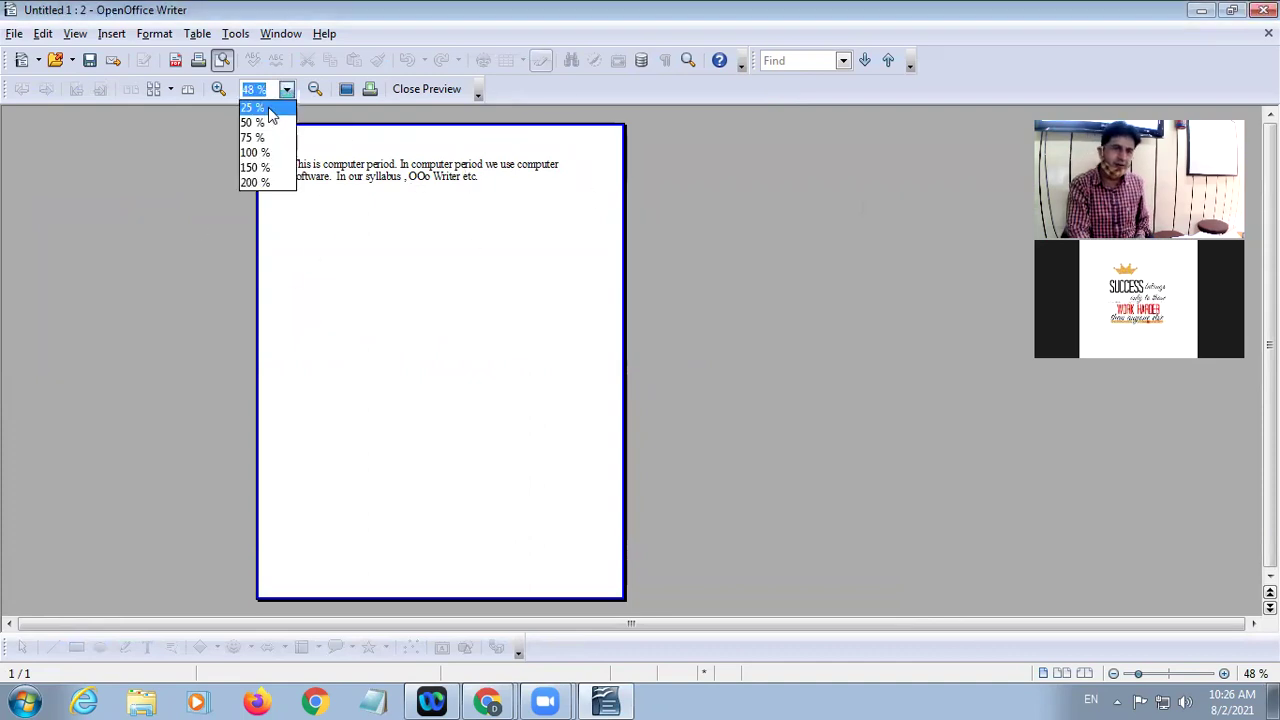
click(262, 153)
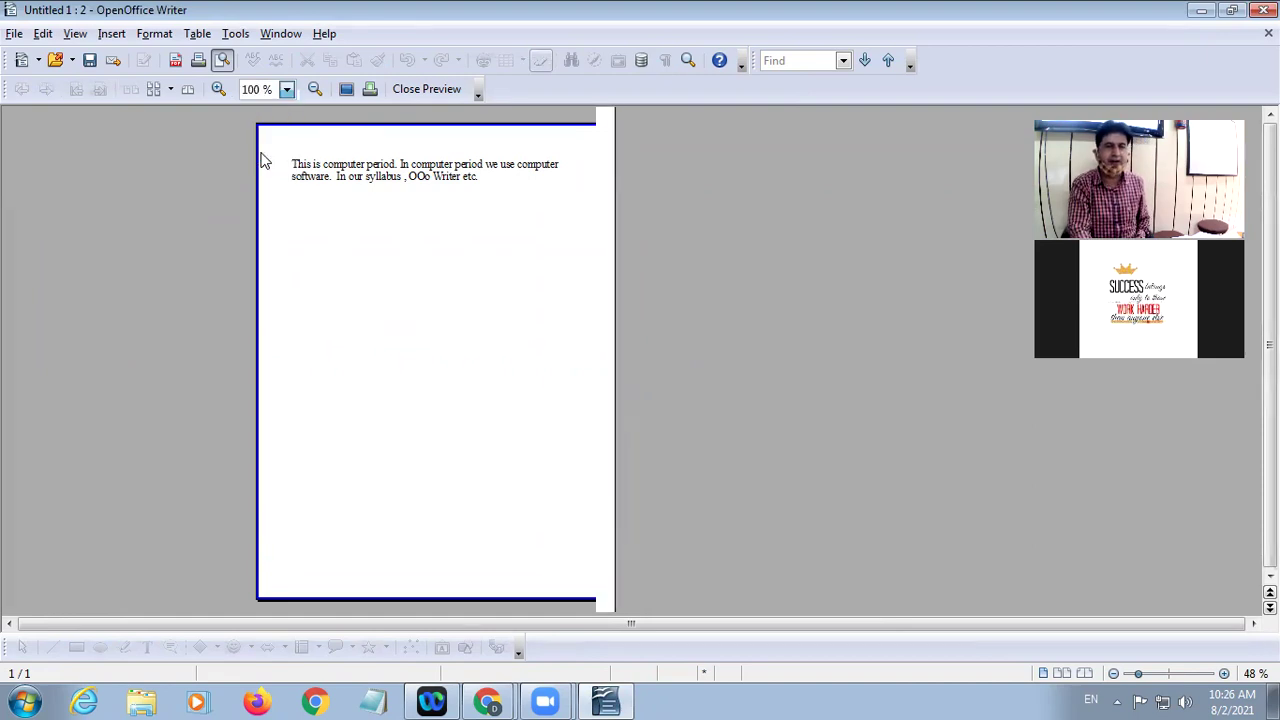
click(286, 89)
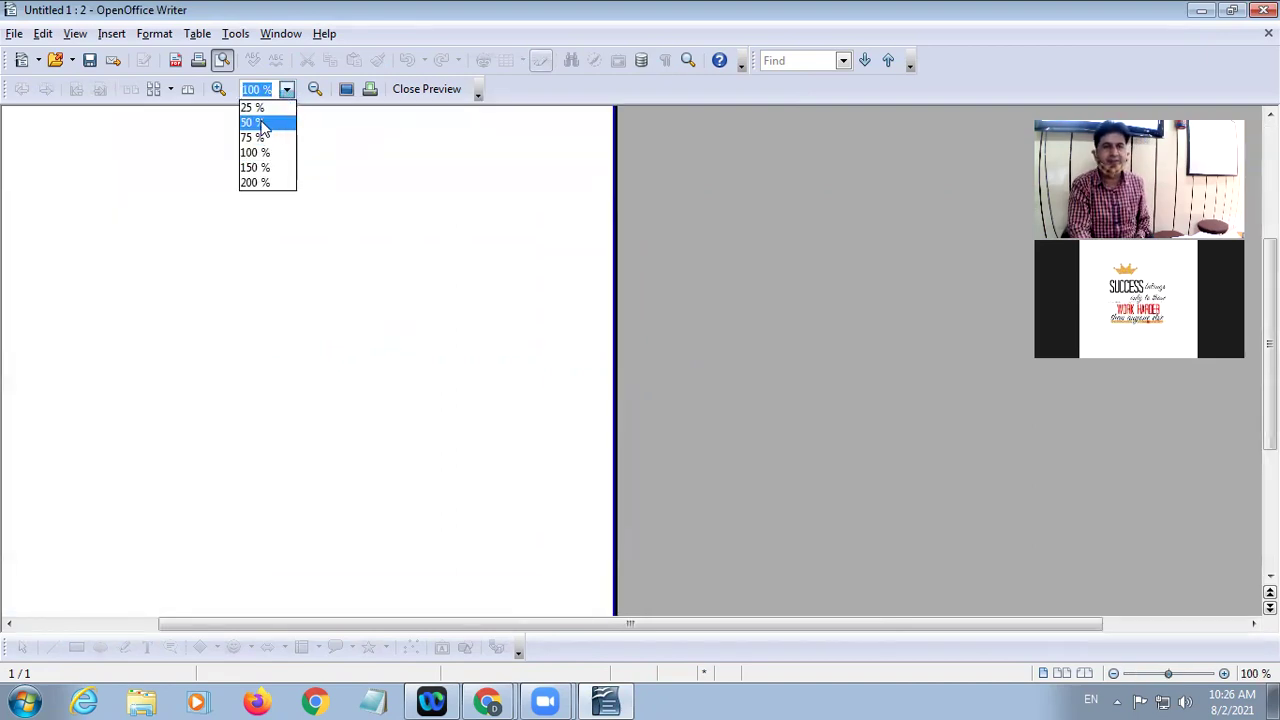
click(264, 123)
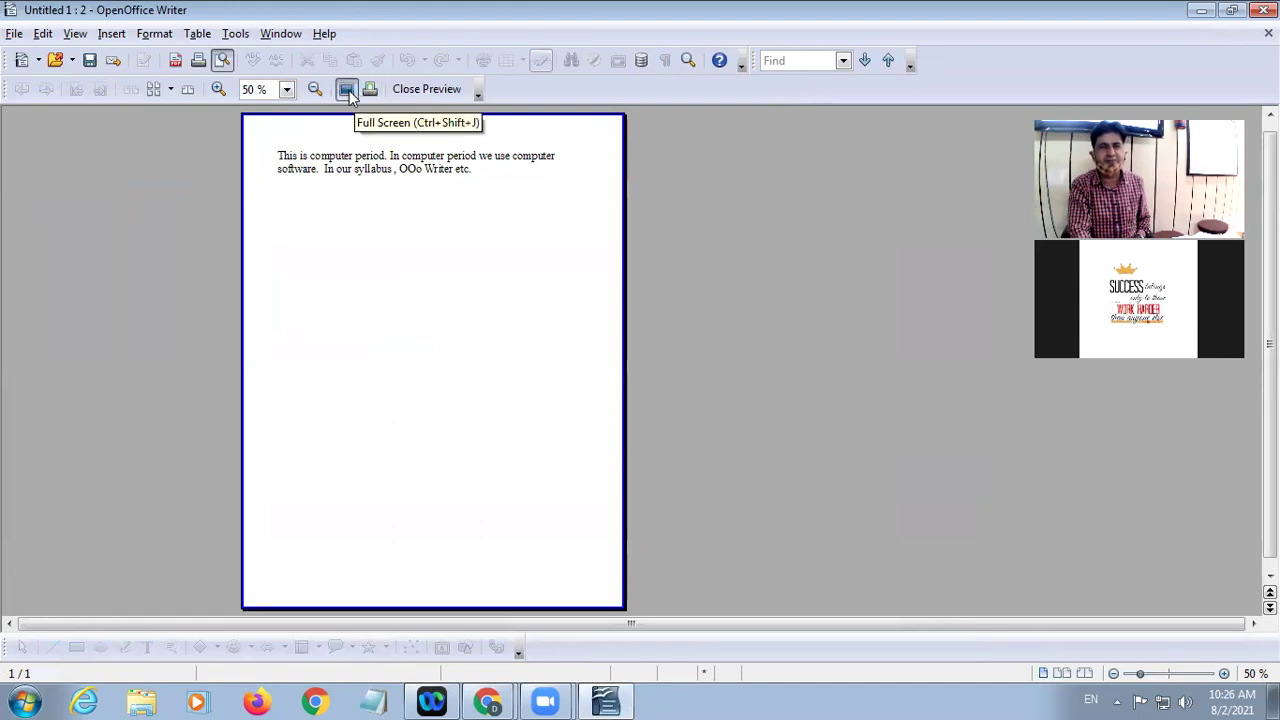
Step: Show the page preview in full screen and leave that preview
click(347, 90)
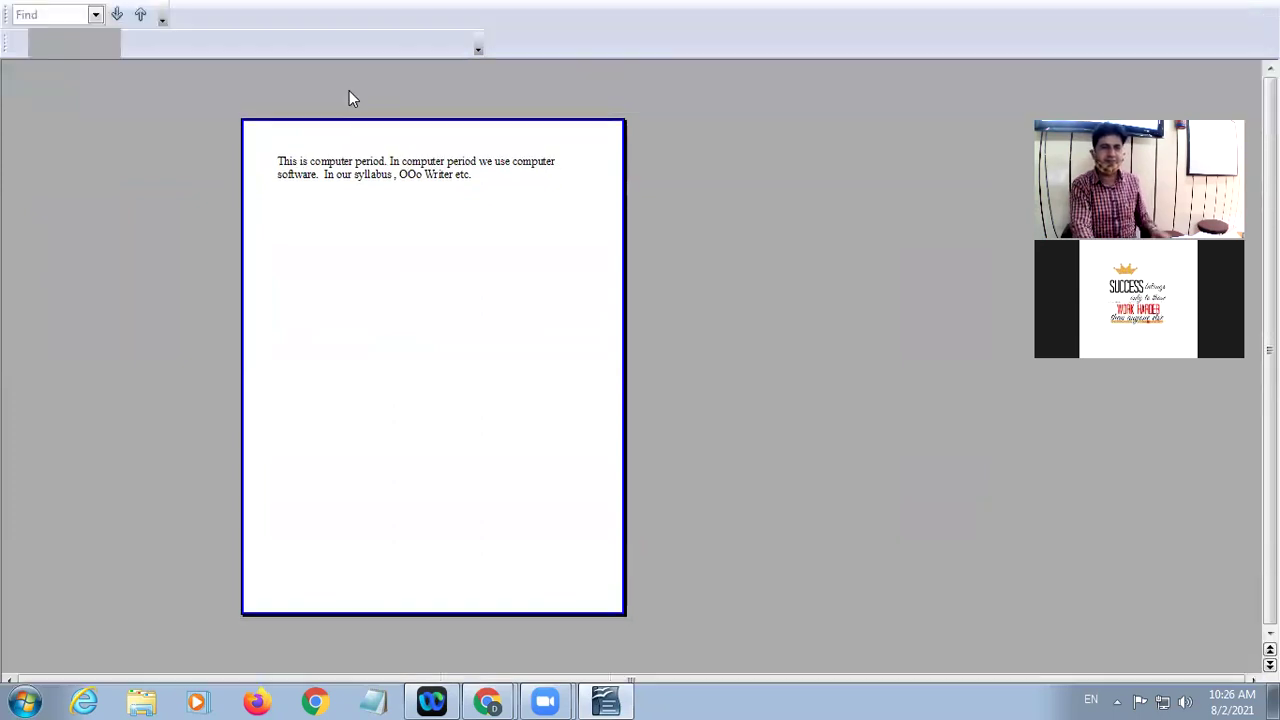
key(Escape)
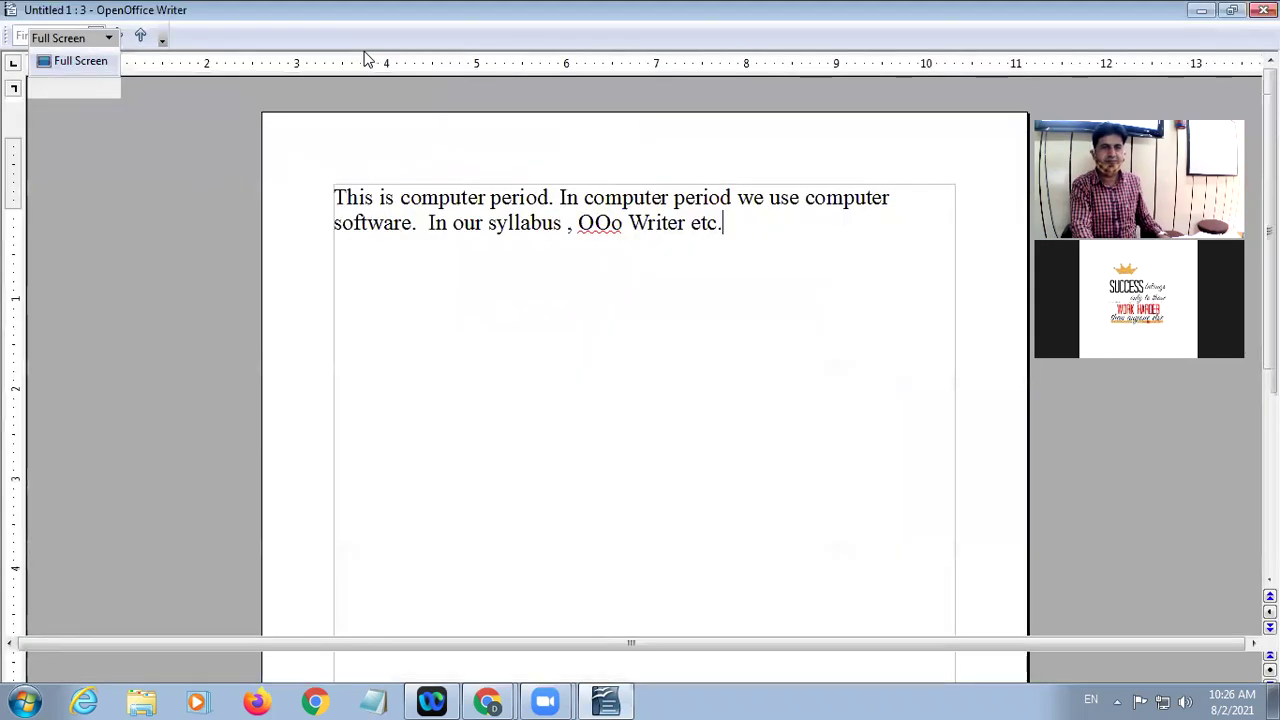
Step: Leave the full screen view of the document and look over the available help commands
key(ctrl+shift+j)
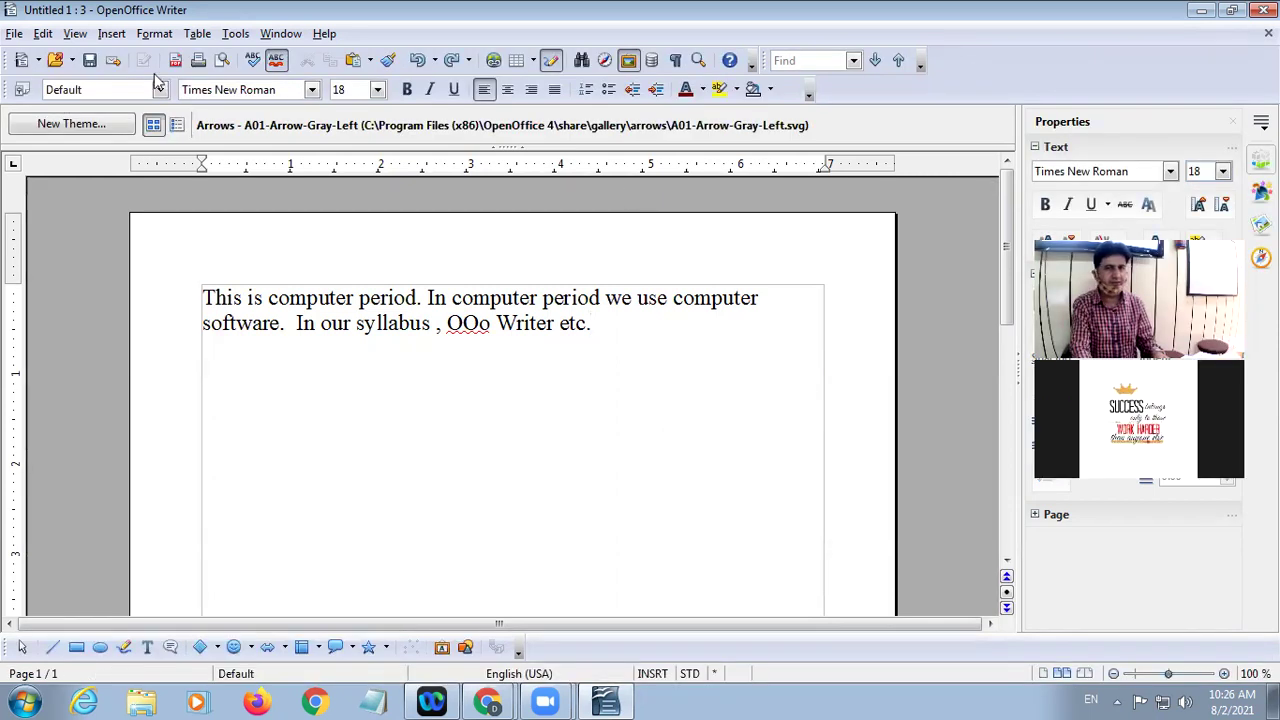
click(324, 34)
click(533, 527)
click(323, 35)
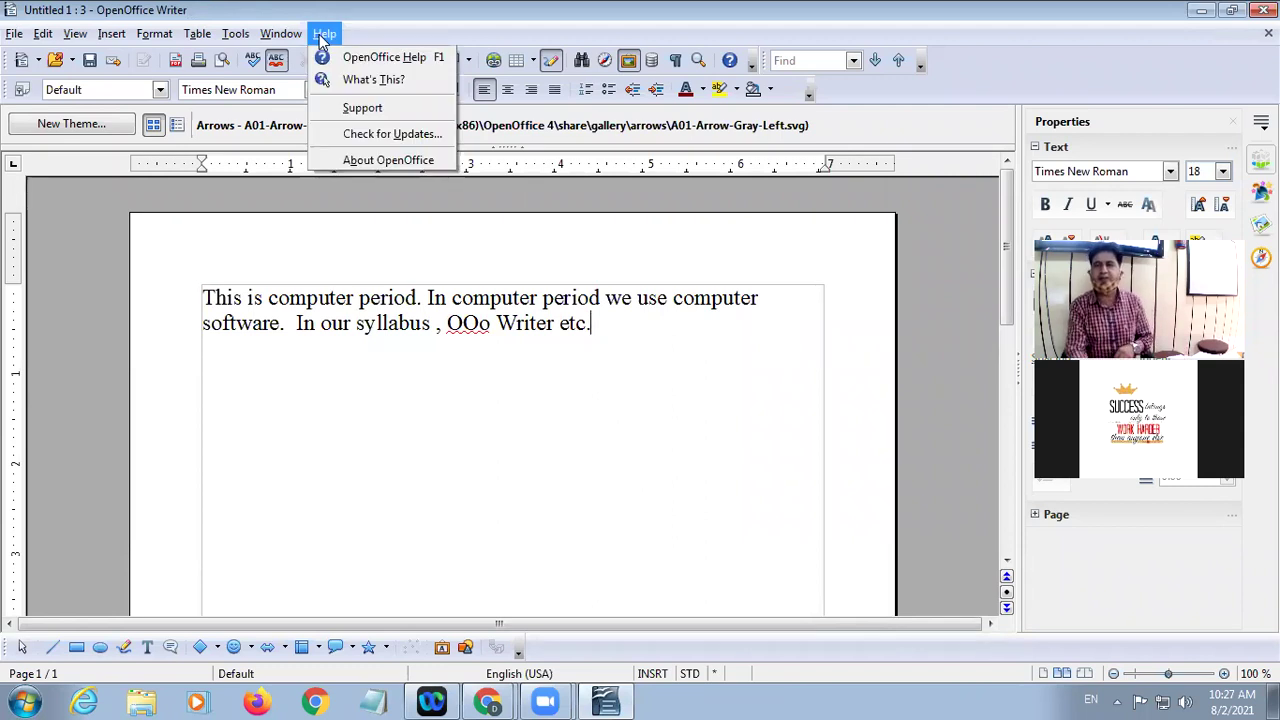
key(Left)
click(887, 347)
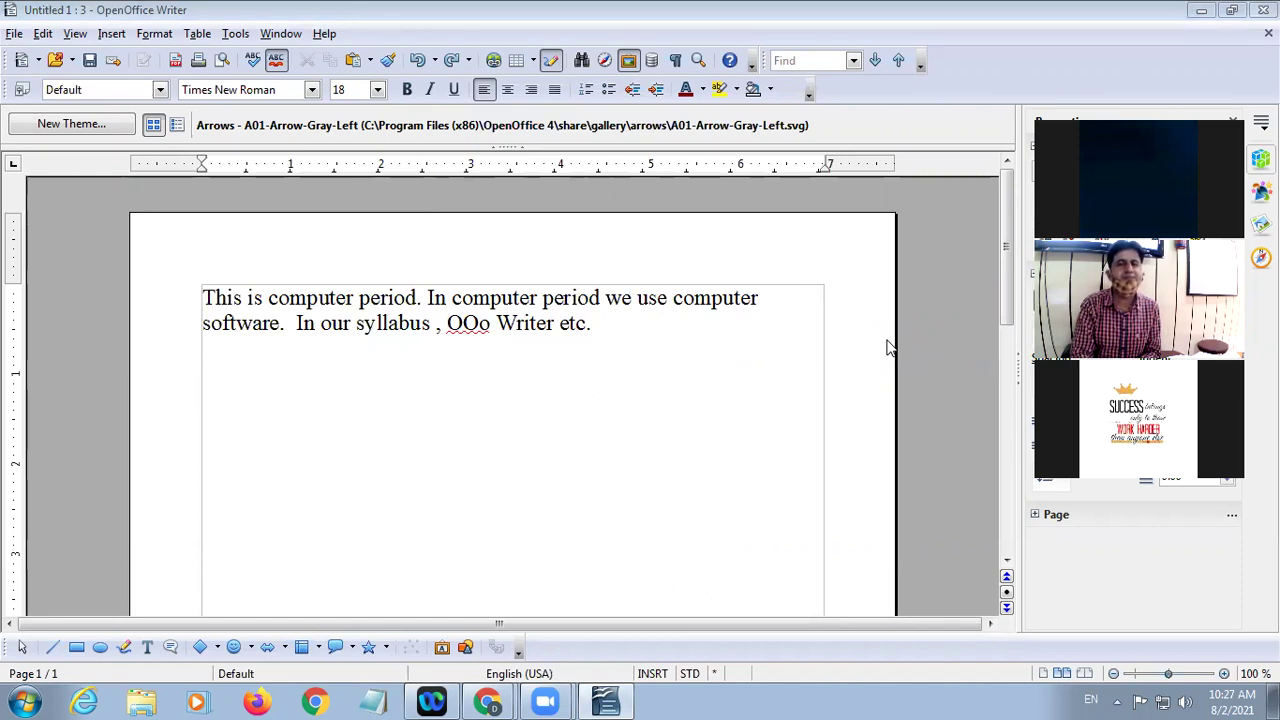
Step: Open the page preview, view it in the multiple-pages and two-pages arrangements, and close the preview
click(13, 35)
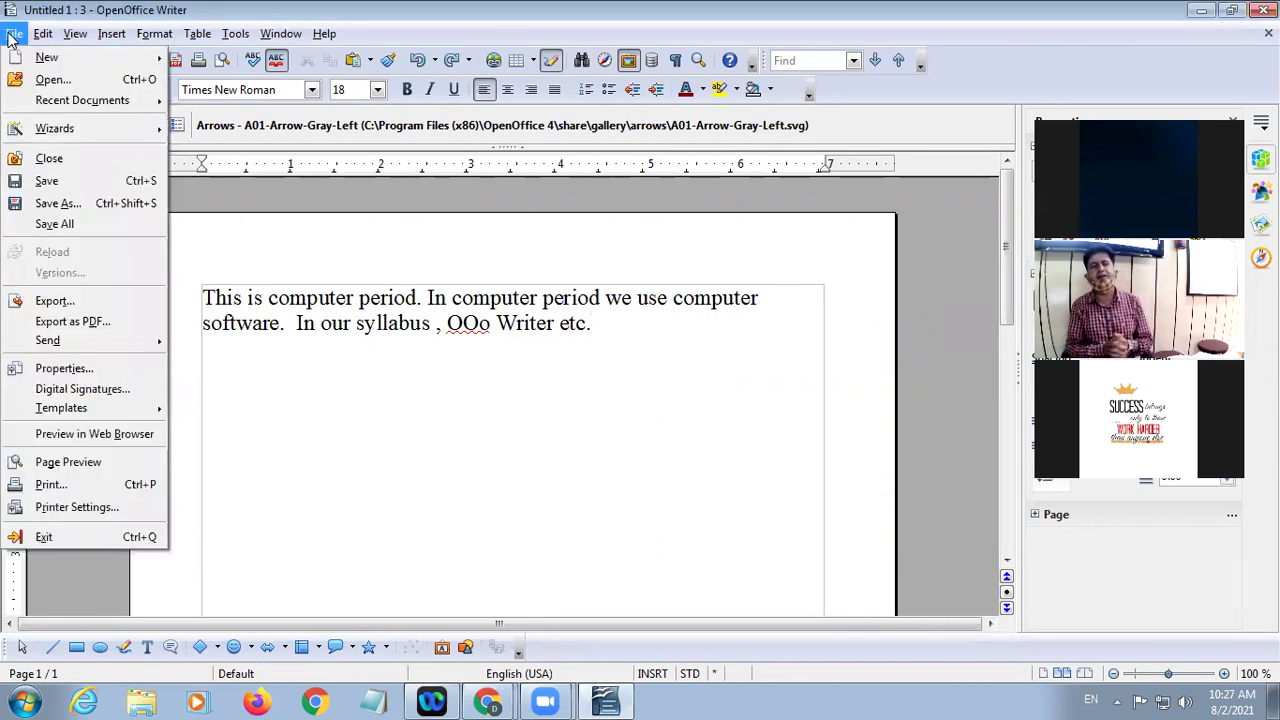
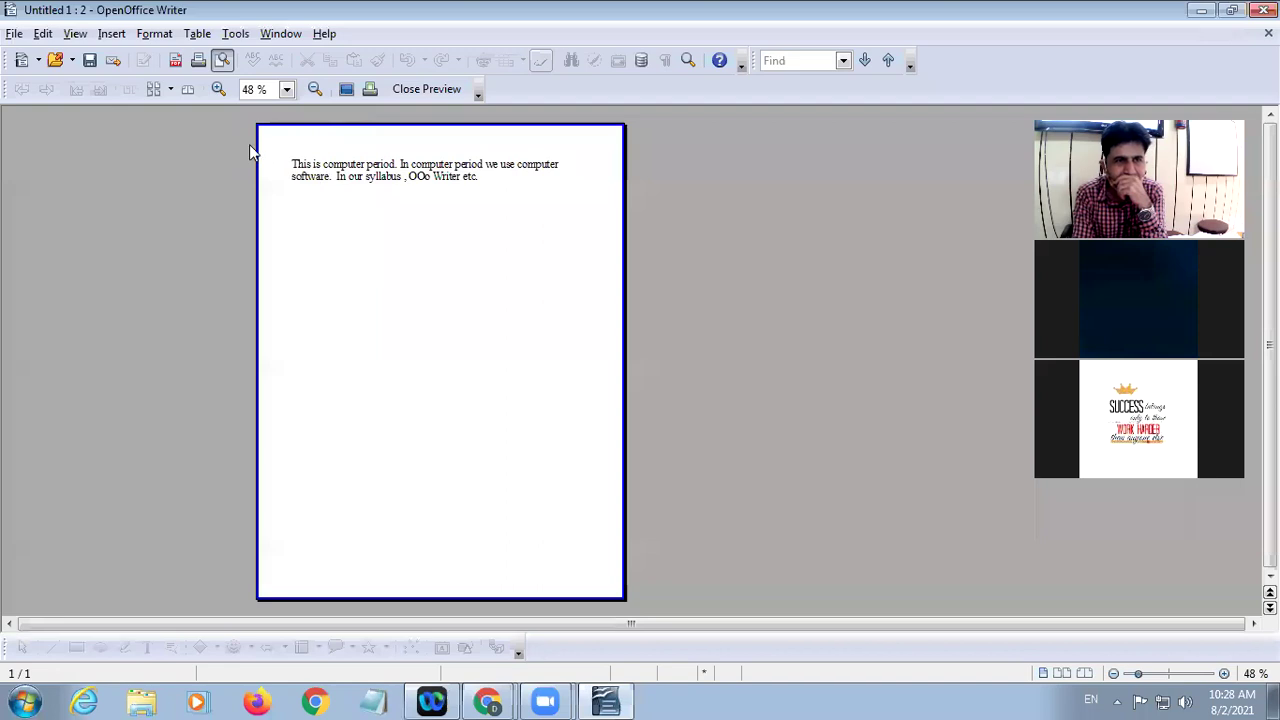
click(156, 96)
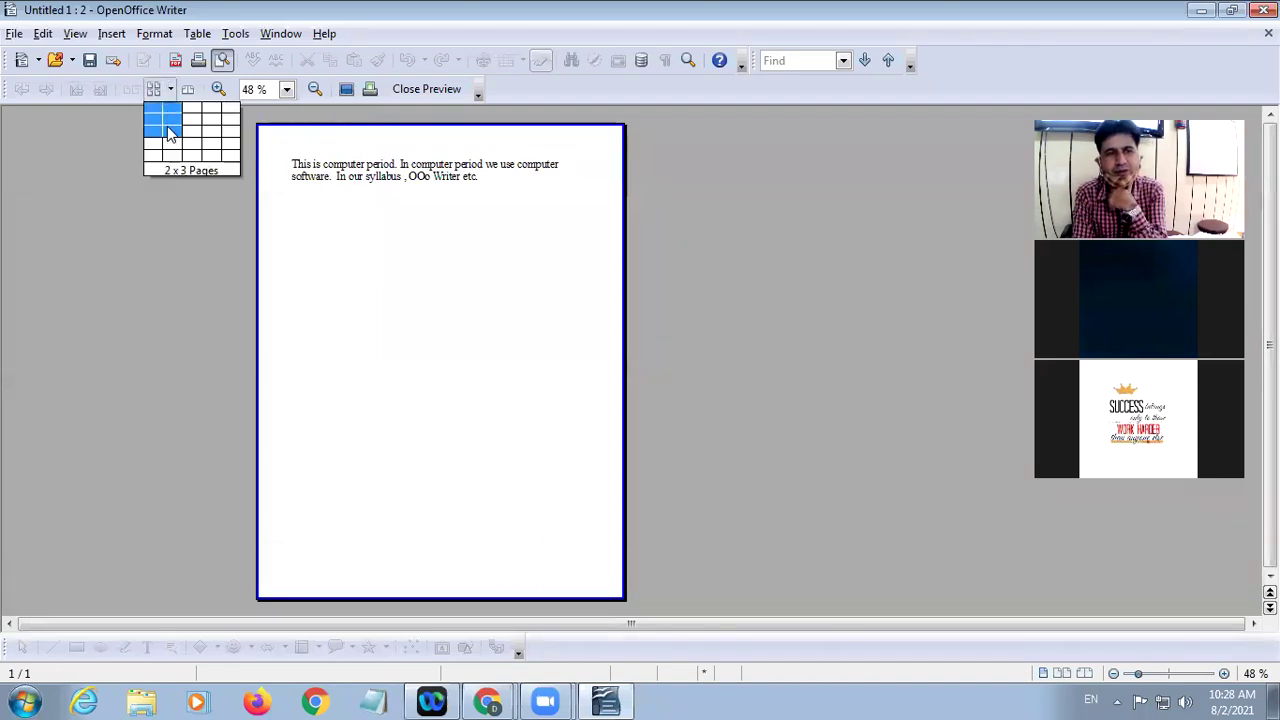
click(171, 120)
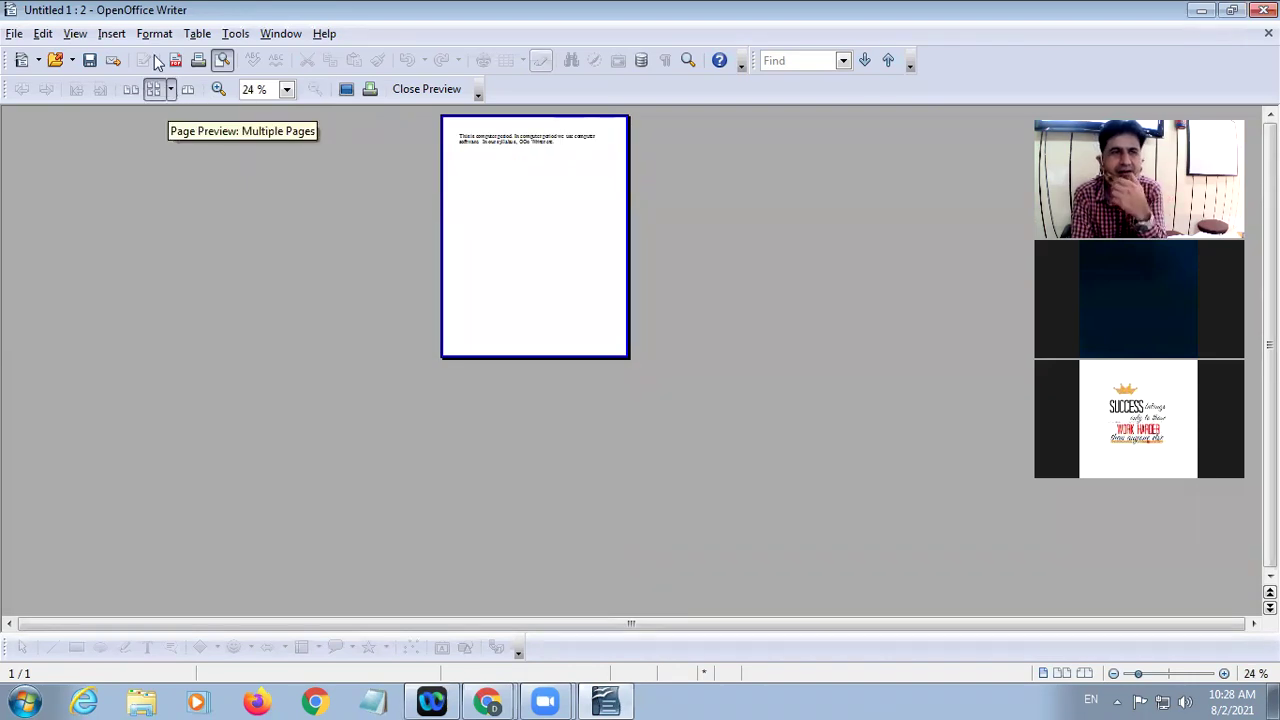
click(132, 89)
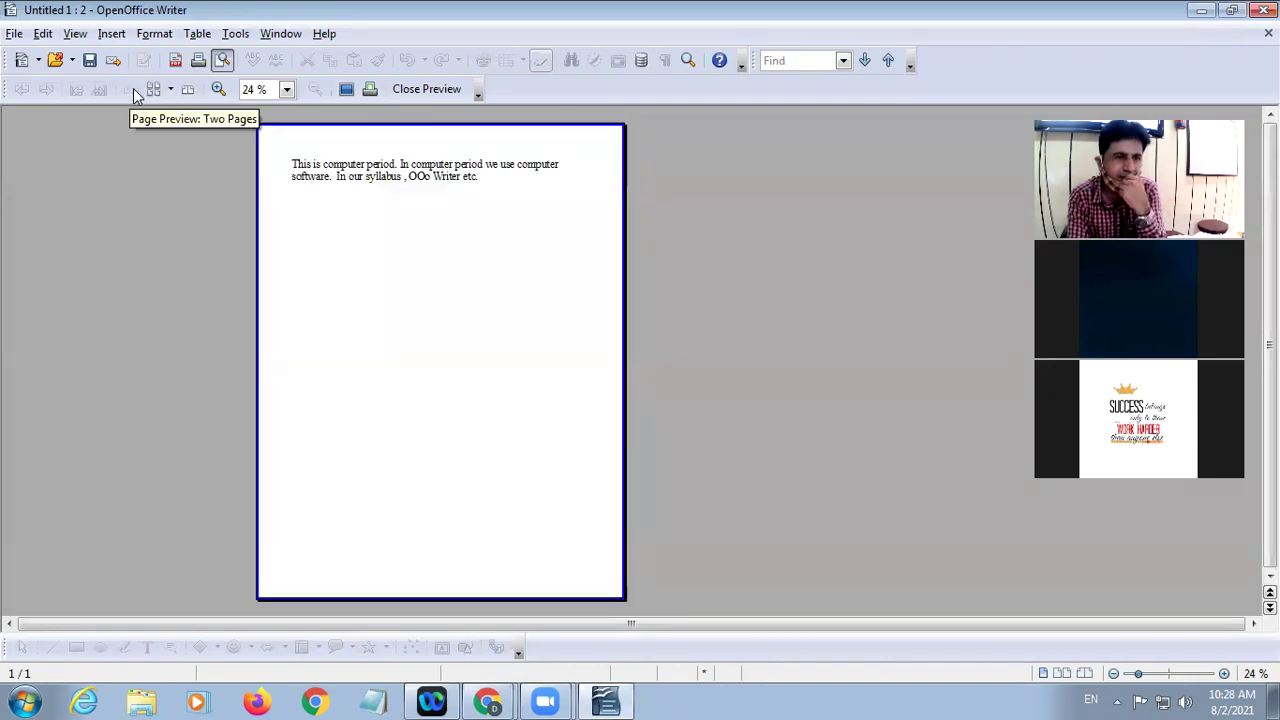
click(423, 89)
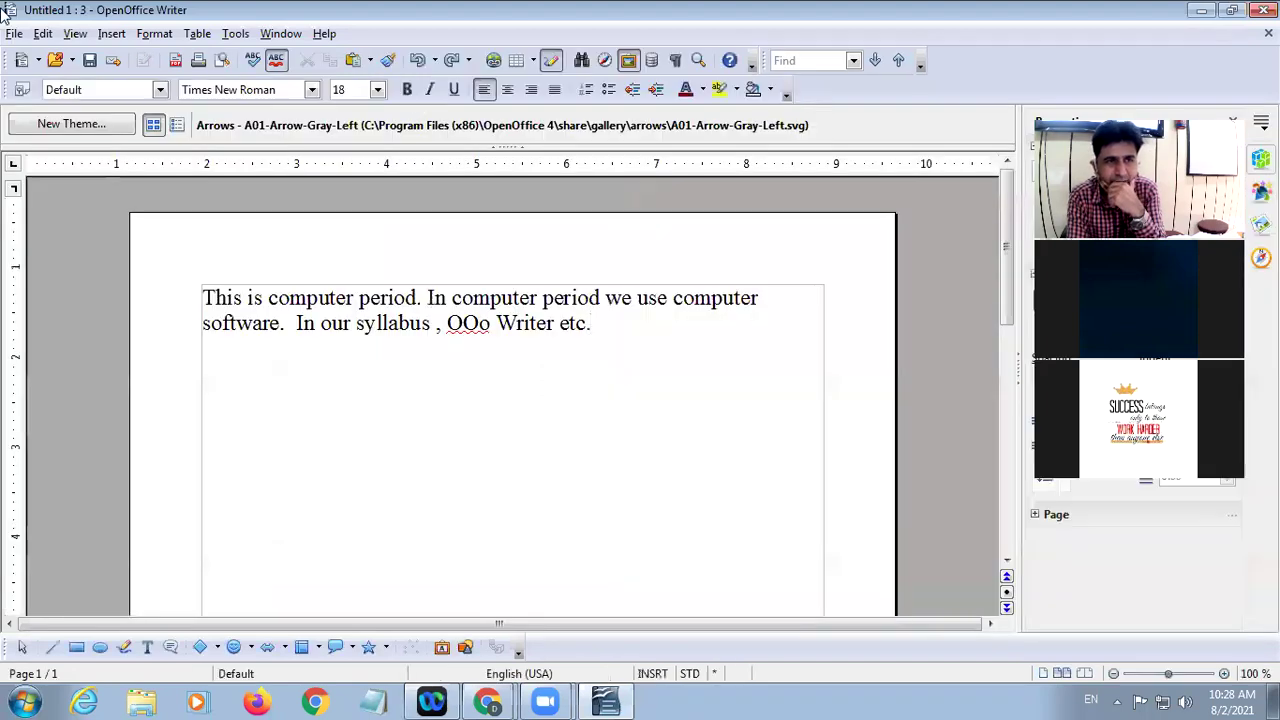
Step: Open the print setup and set it to print page 1 only, in 4 copies with Collate turned off
click(14, 34)
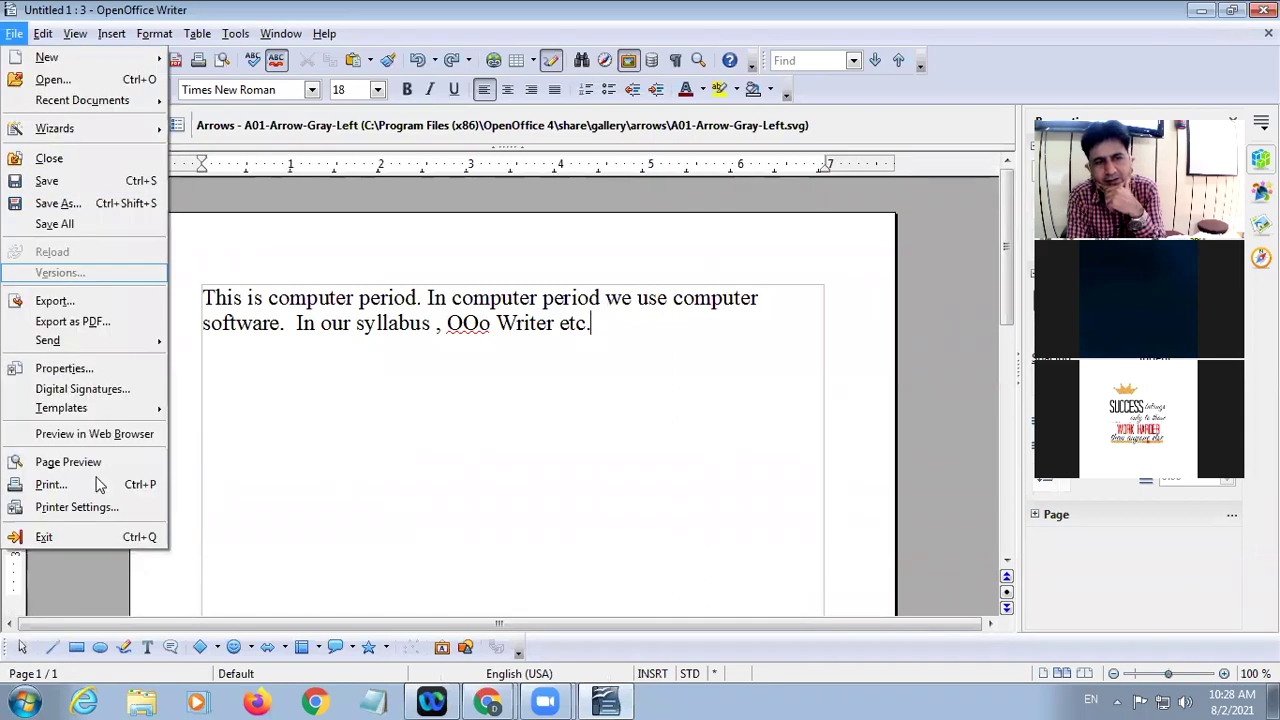
click(96, 484)
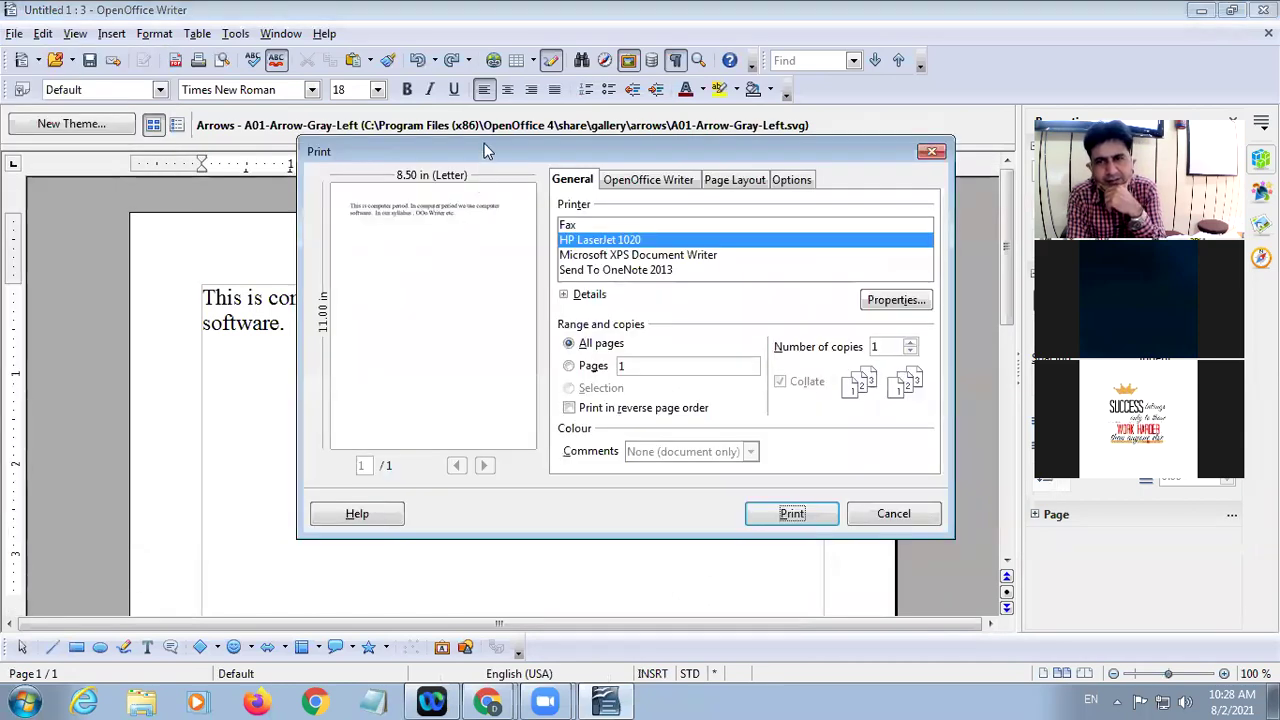
drag(484, 146, 294, 195)
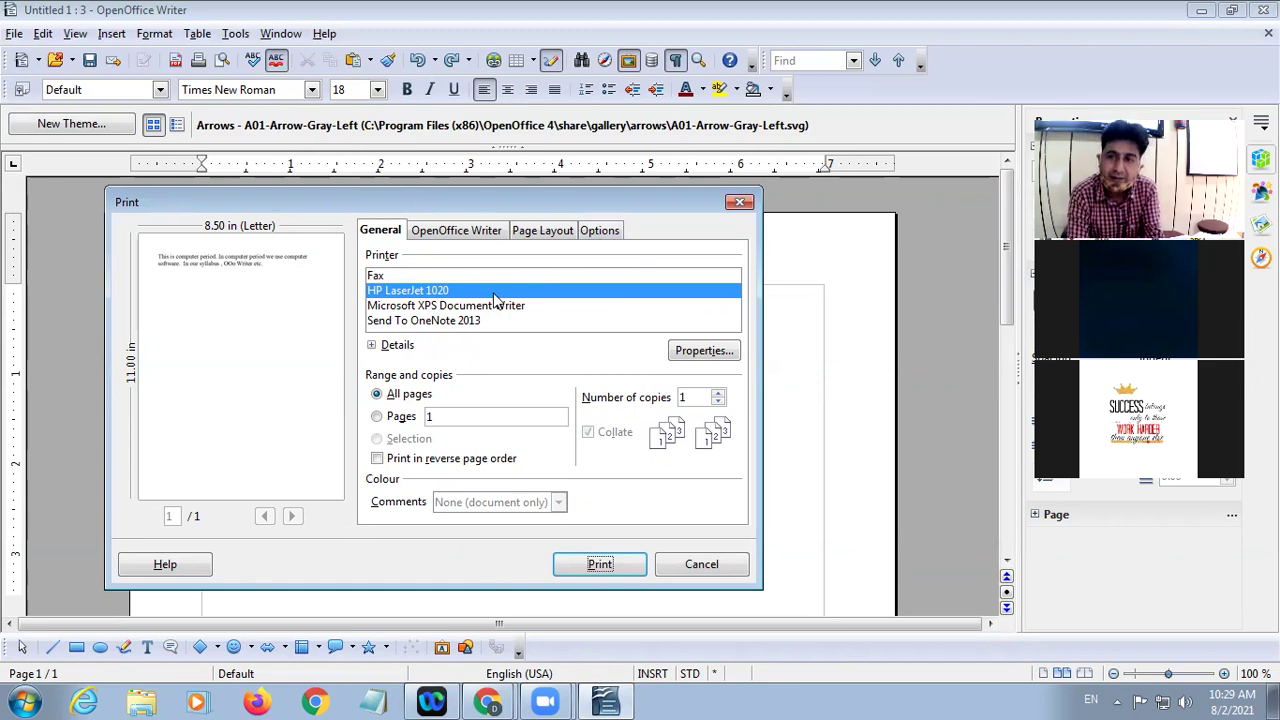
click(377, 416)
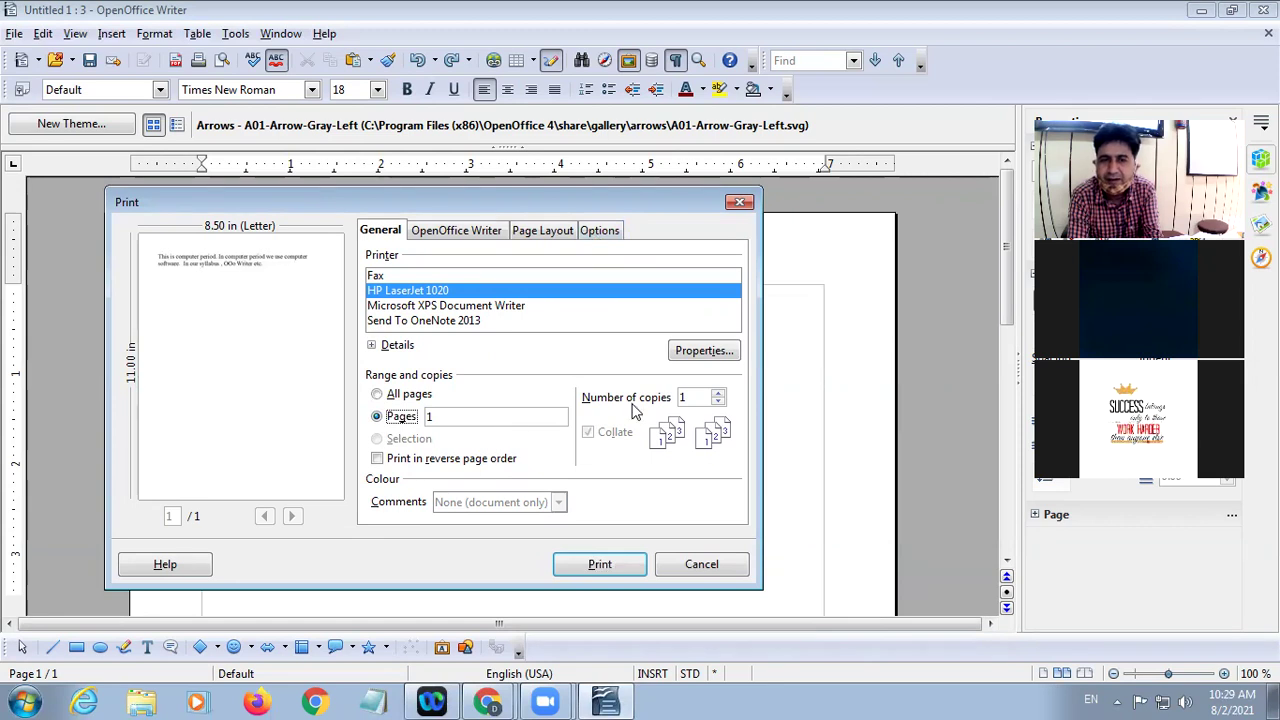
click(718, 393)
click(718, 393)
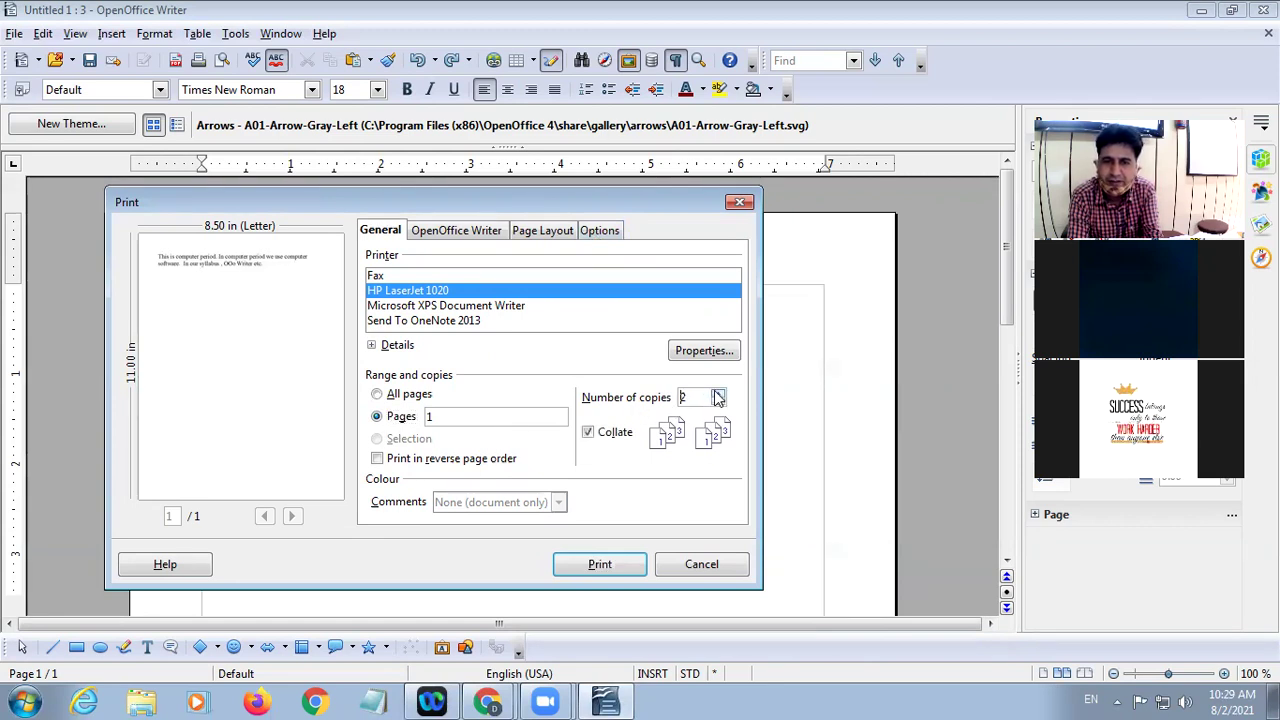
click(718, 393)
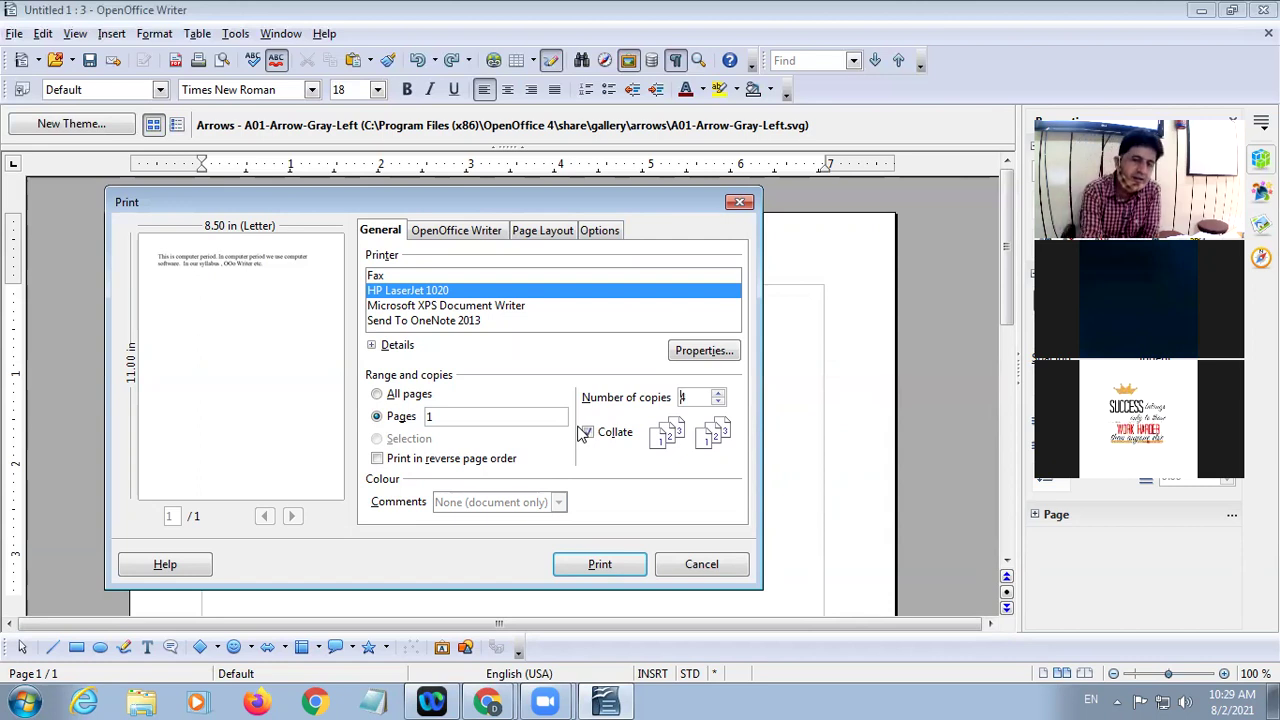
click(587, 432)
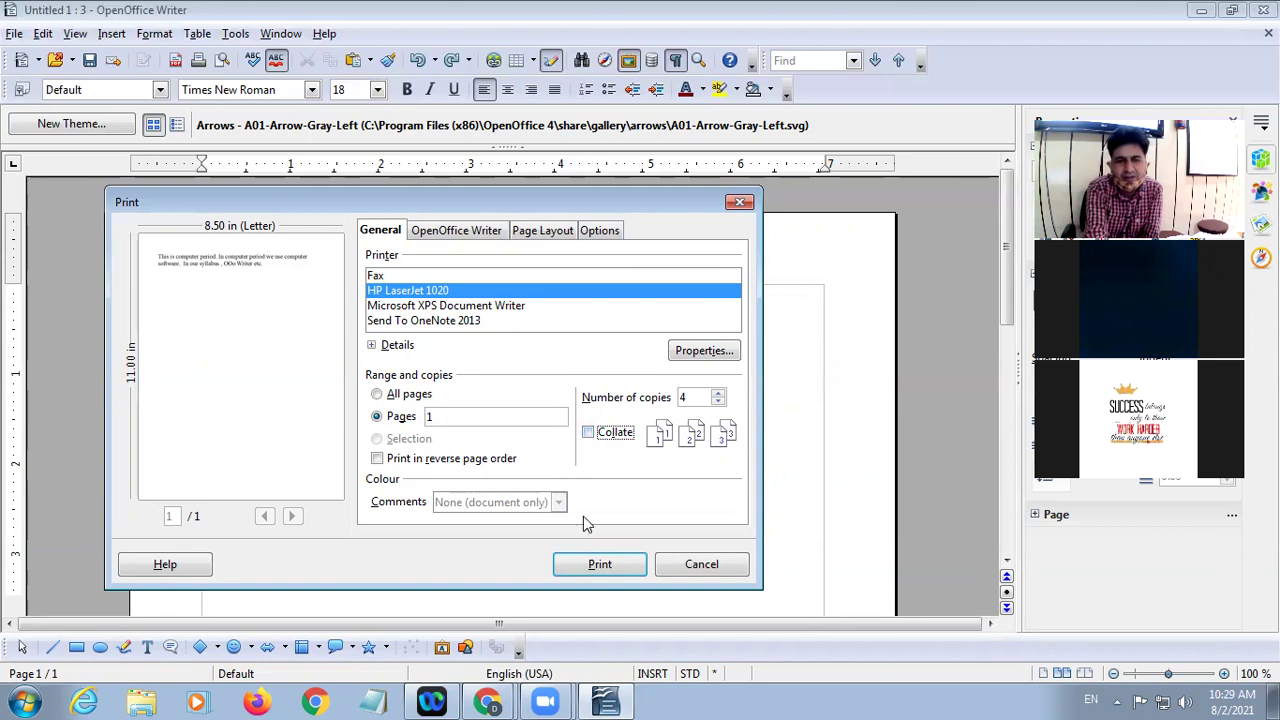
Step: Review the Writer print contents, set the print layout to 2 pages per sheet, and cancel the print setup
click(463, 231)
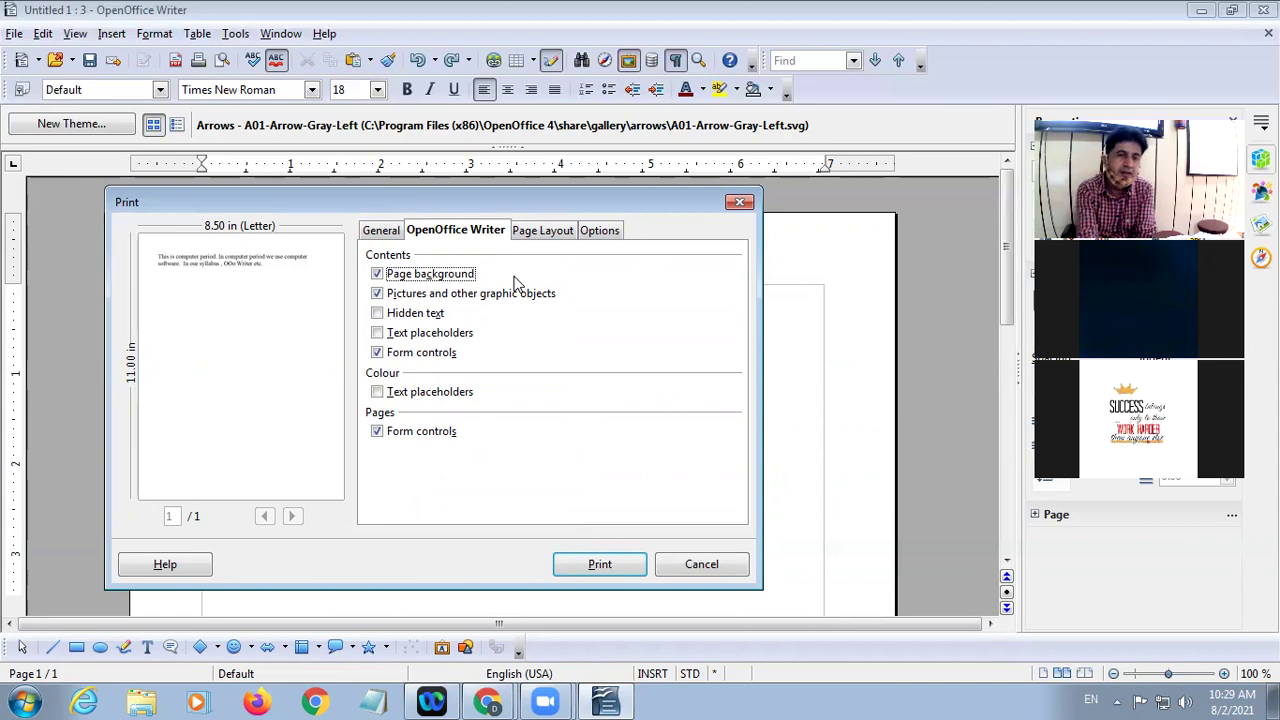
click(542, 231)
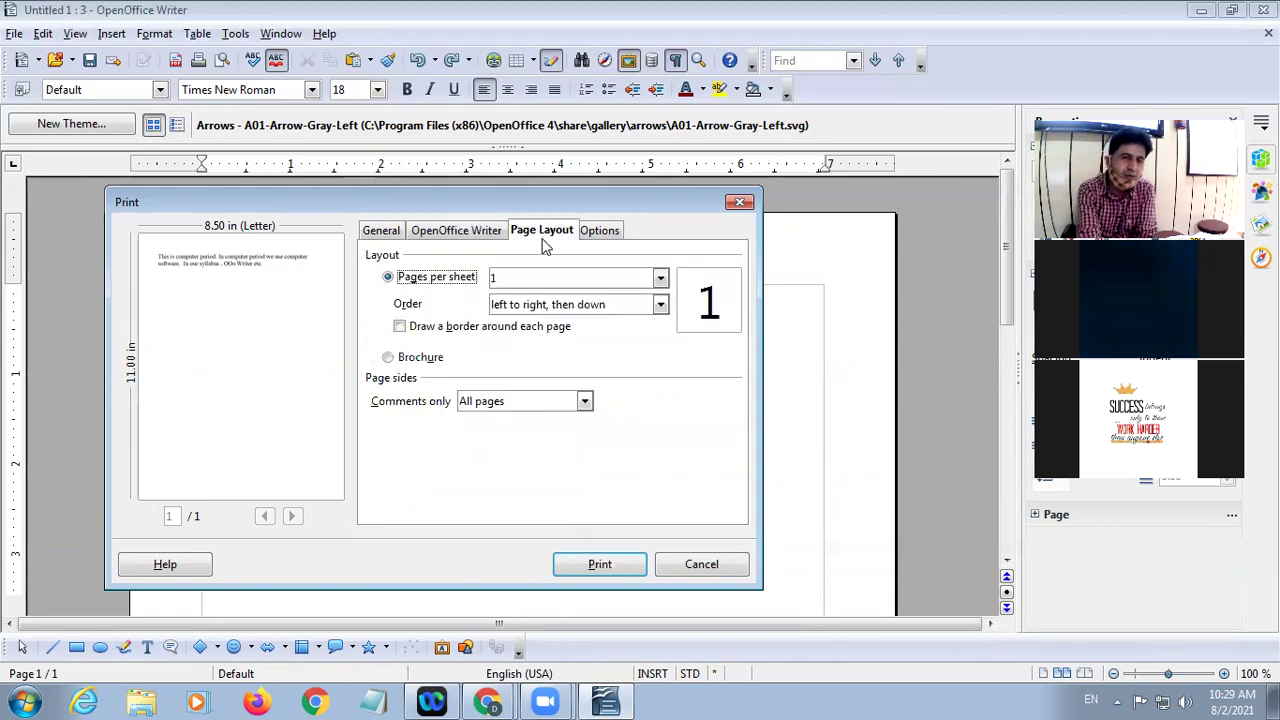
click(659, 279)
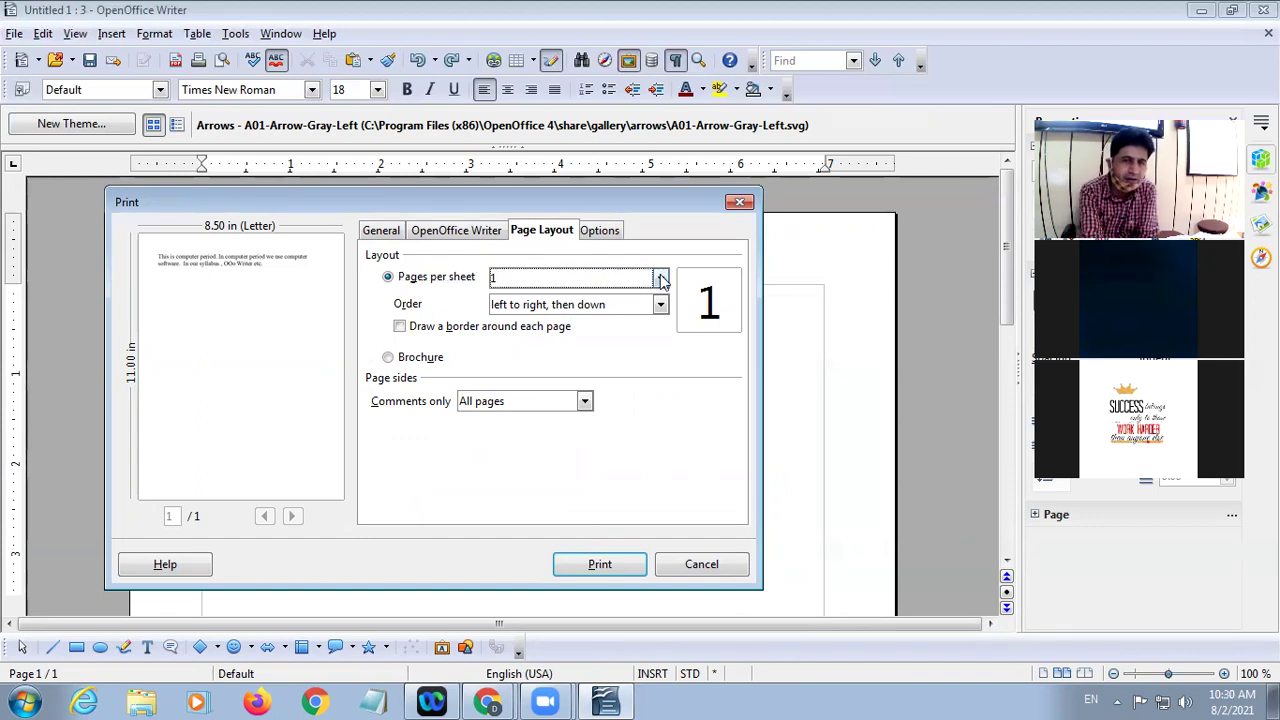
click(536, 311)
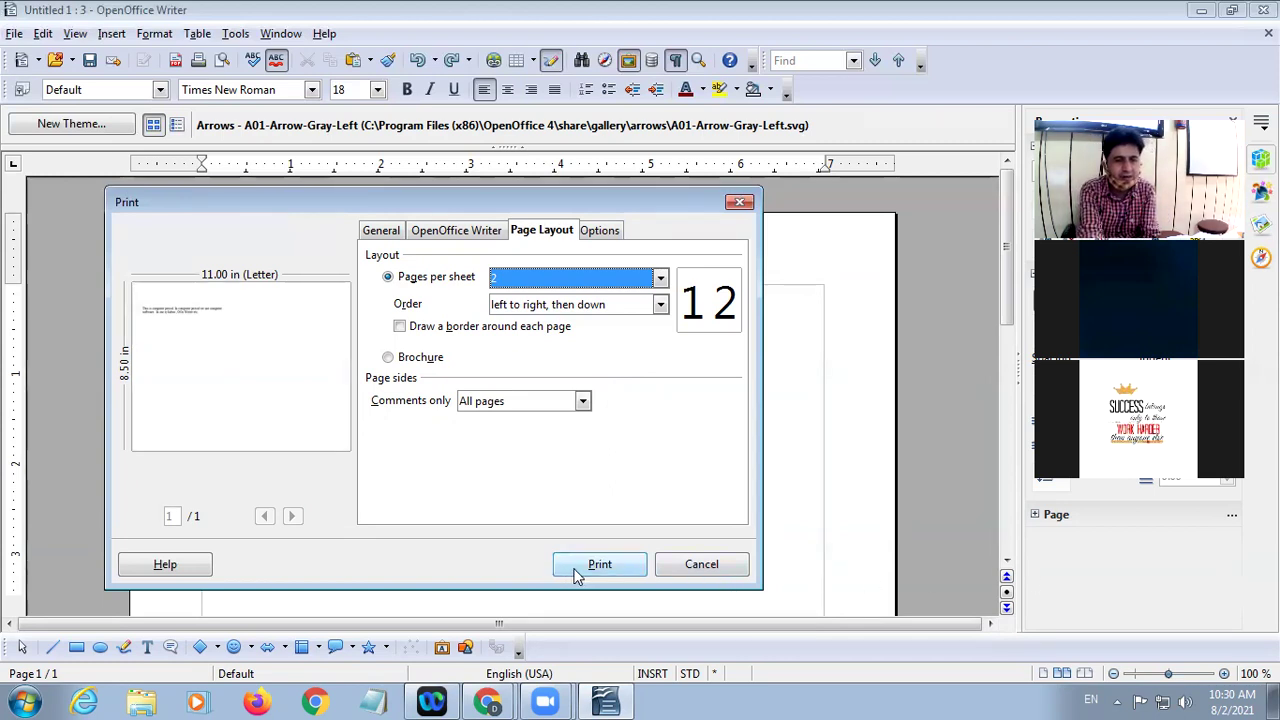
click(701, 564)
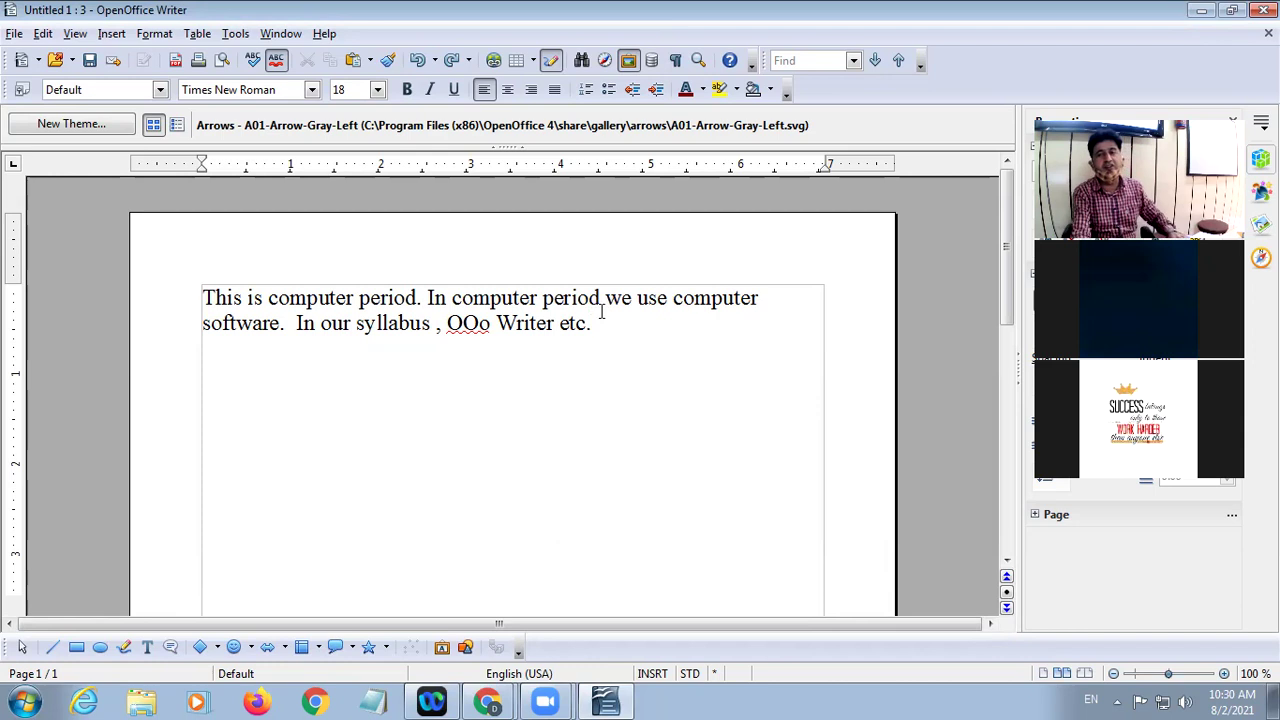
Step: Search the computer's programs for "impress" and start OpenOffice Impress, moving its Presentation Wizard aside
click(28, 700)
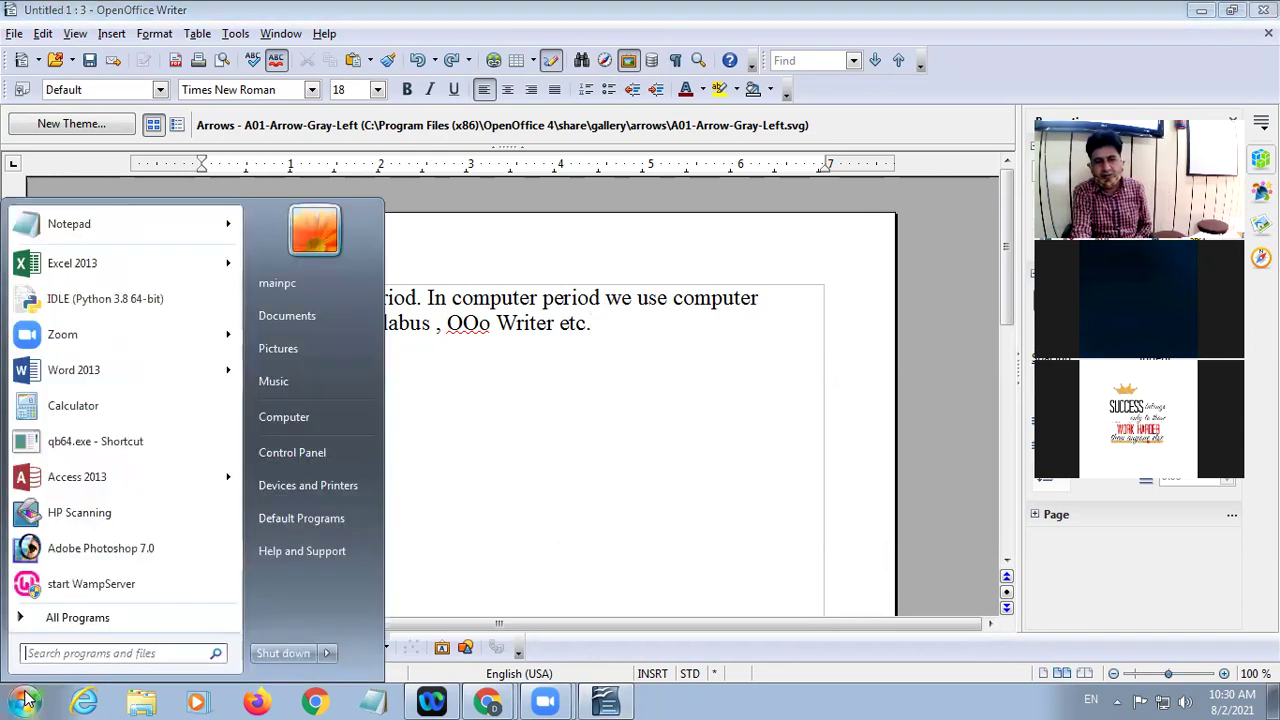
click(150, 657)
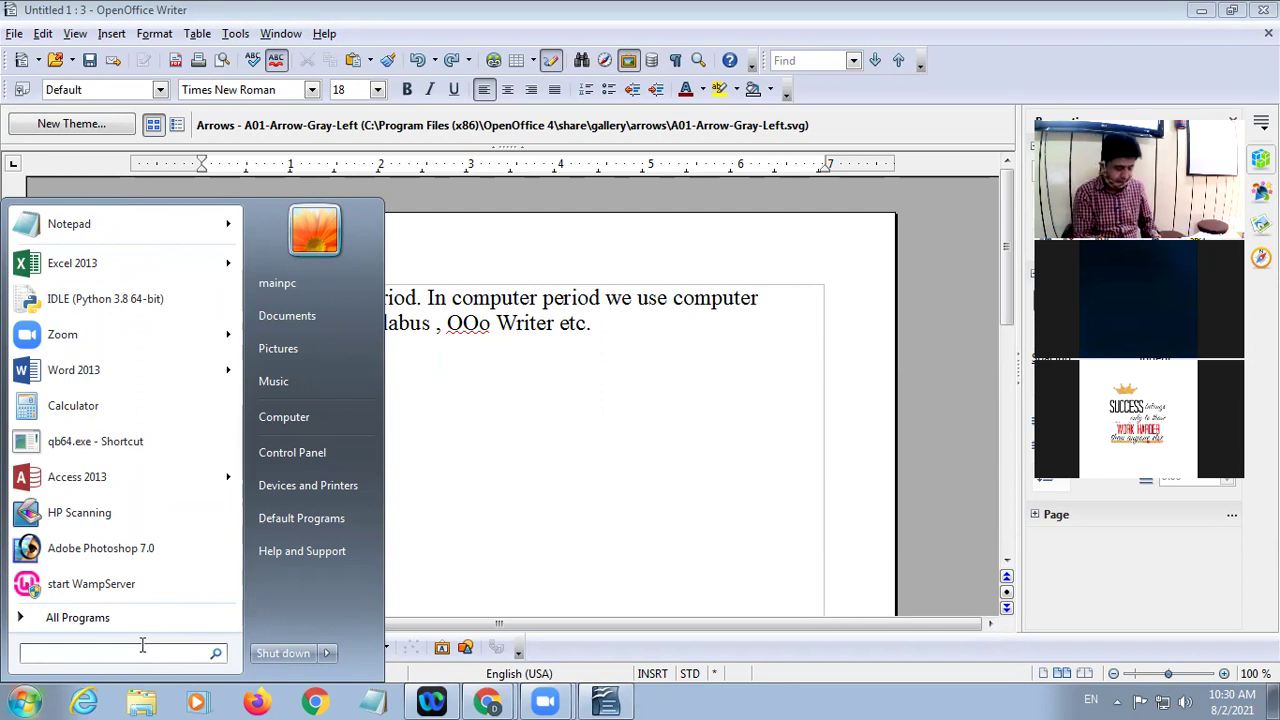
text(impress)
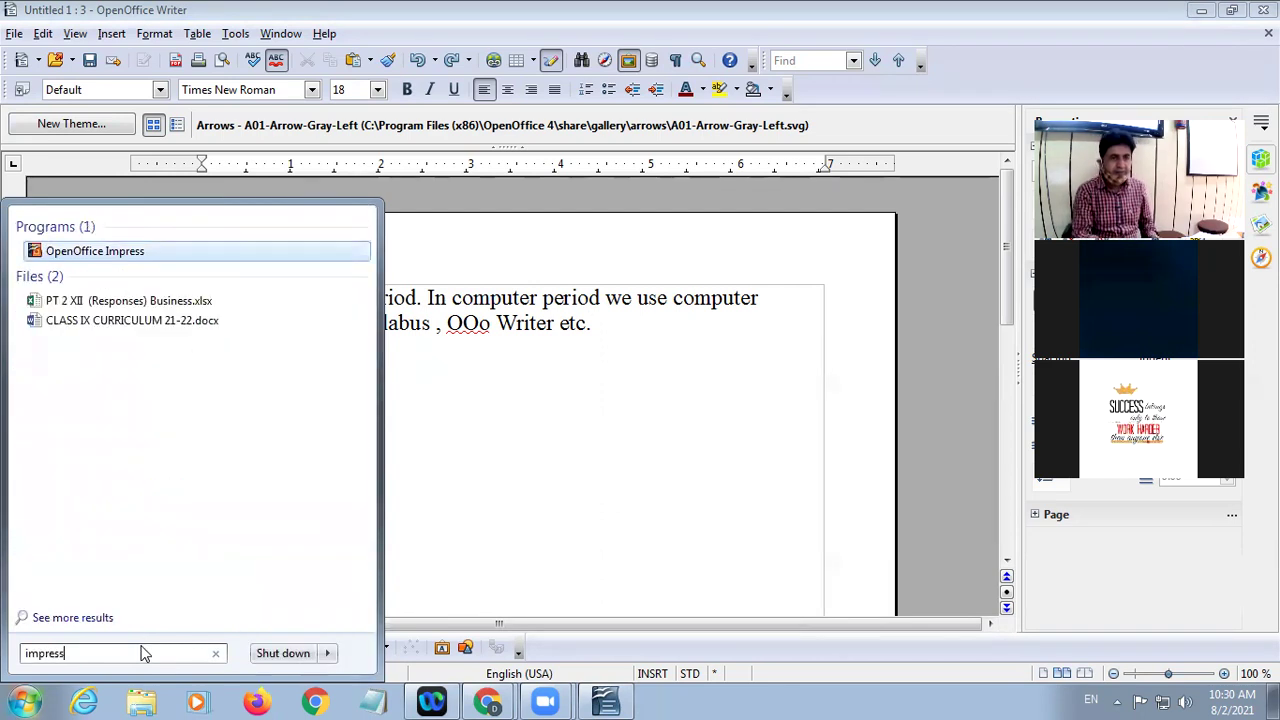
click(109, 252)
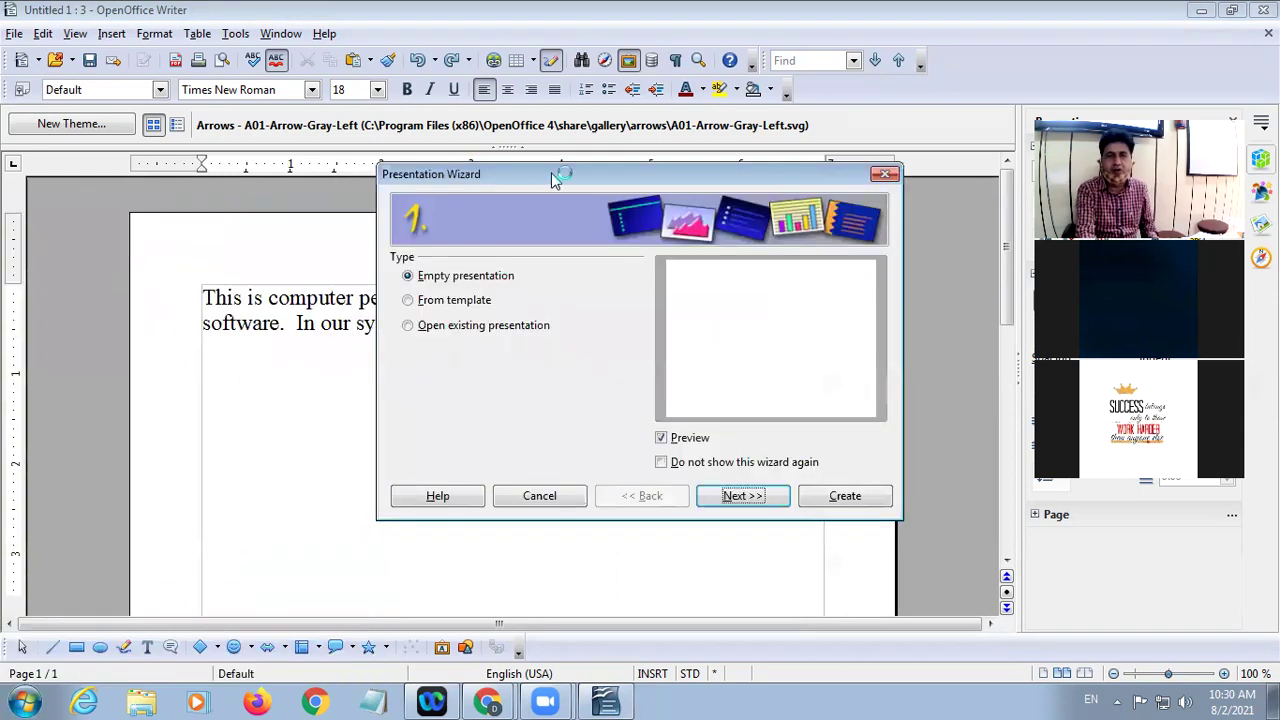
drag(552, 173, 352, 176)
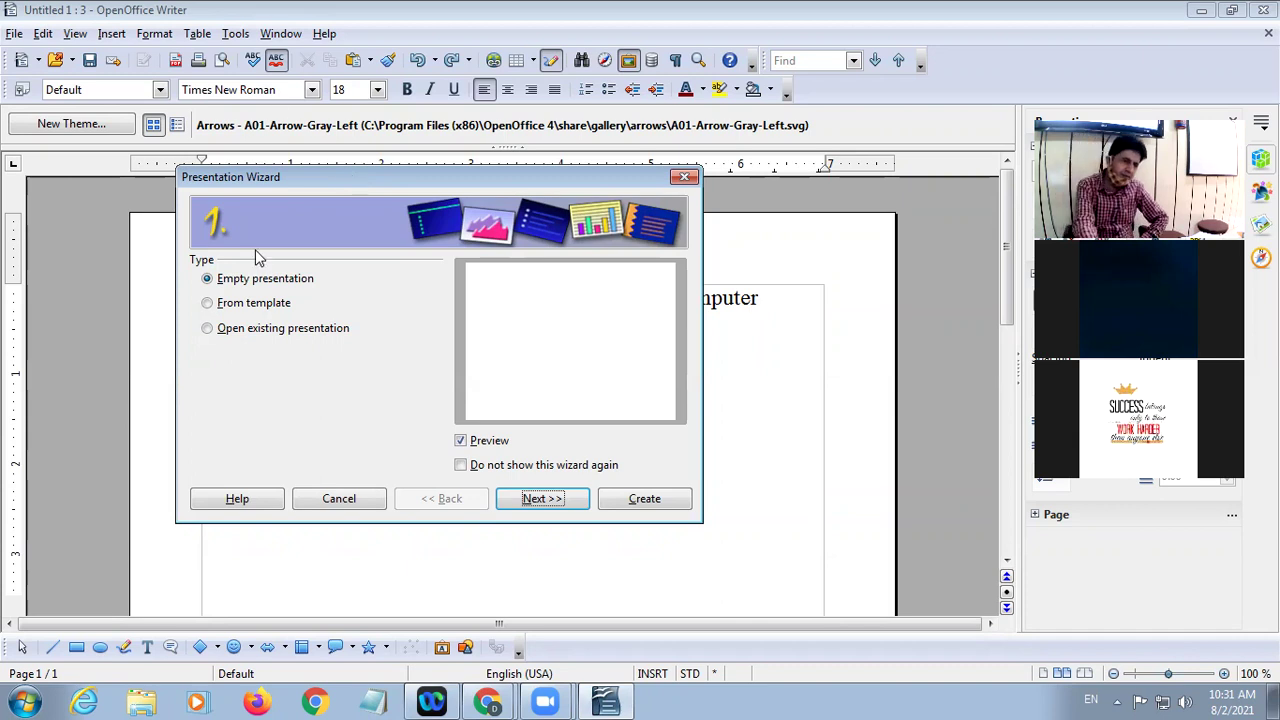
Step: Try the From template and Open existing presentation types, choose Empty presentation, and continue to the slide design
click(247, 309)
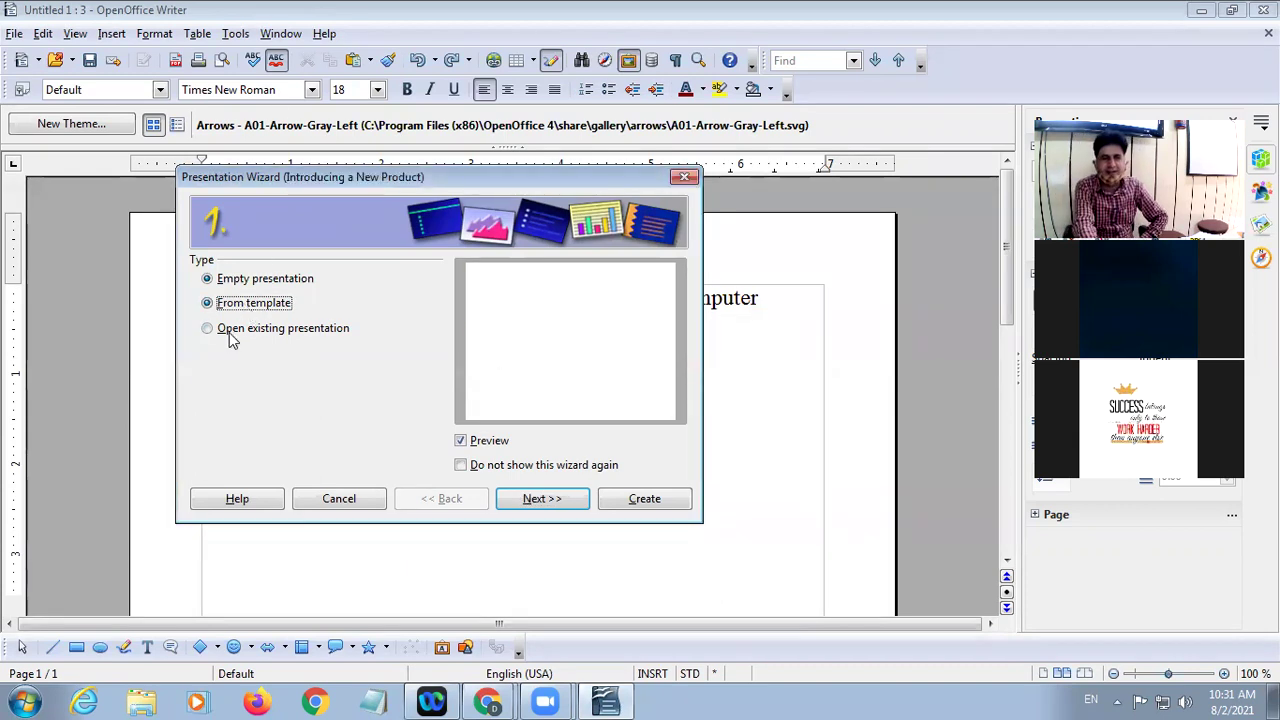
click(230, 334)
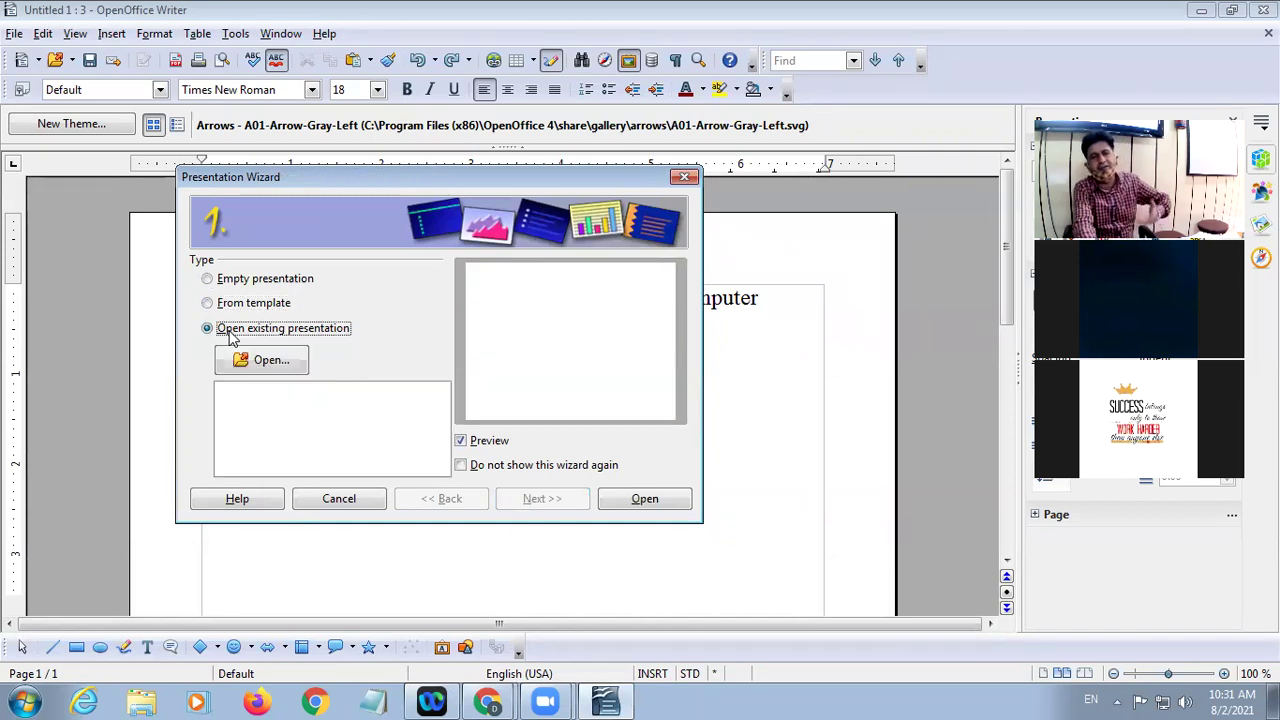
click(252, 281)
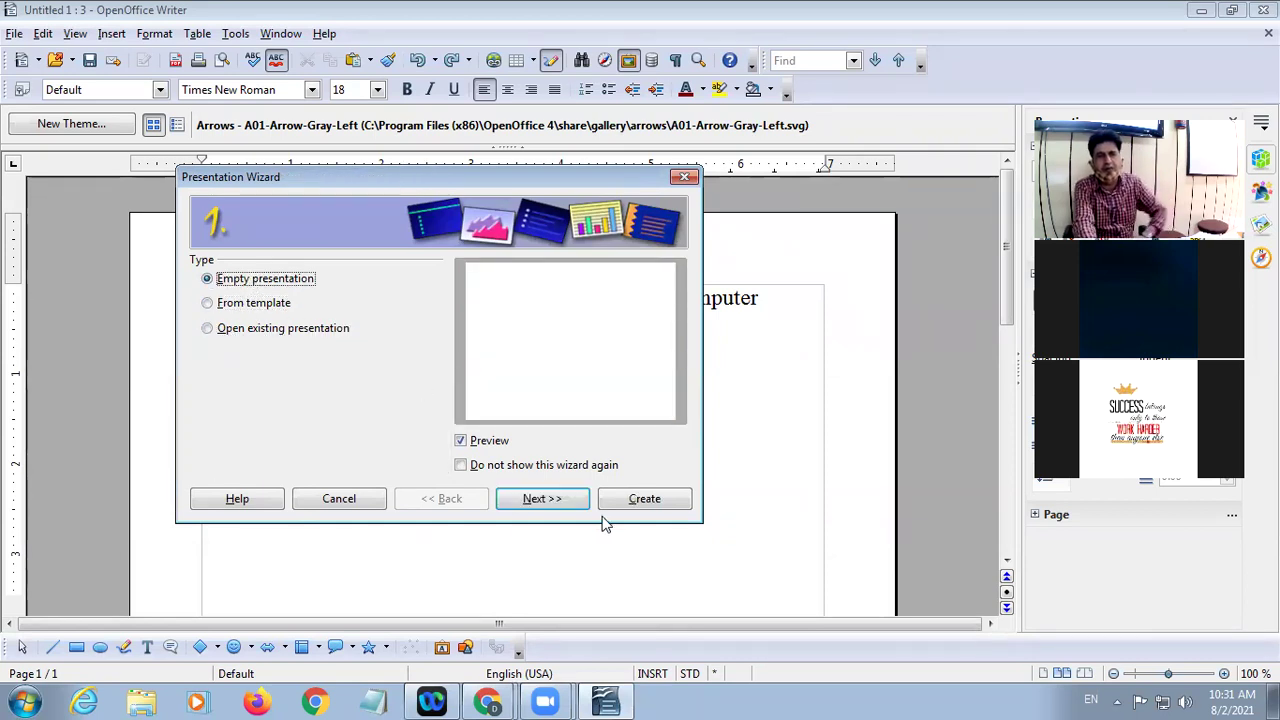
click(543, 502)
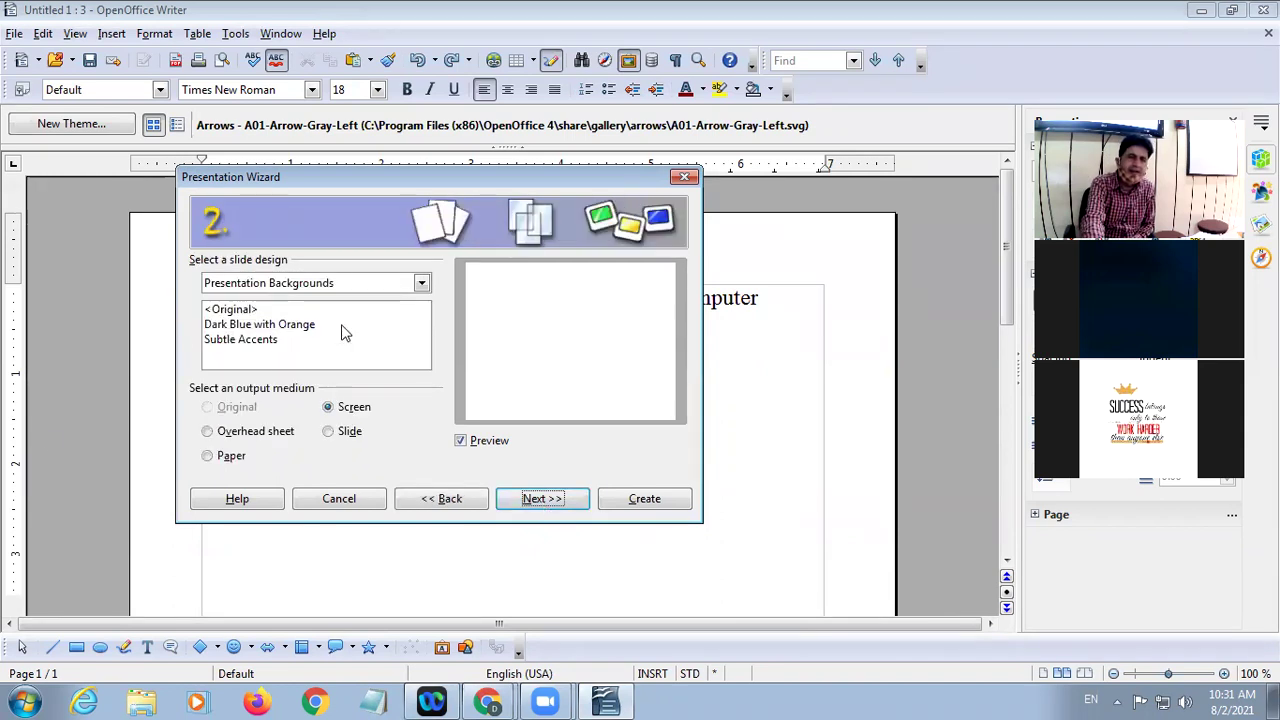
Step: Preview the Dark Blue with Orange design, choose <Original>, create the presentation with the default transition settings, and reduce its window from full size
click(262, 325)
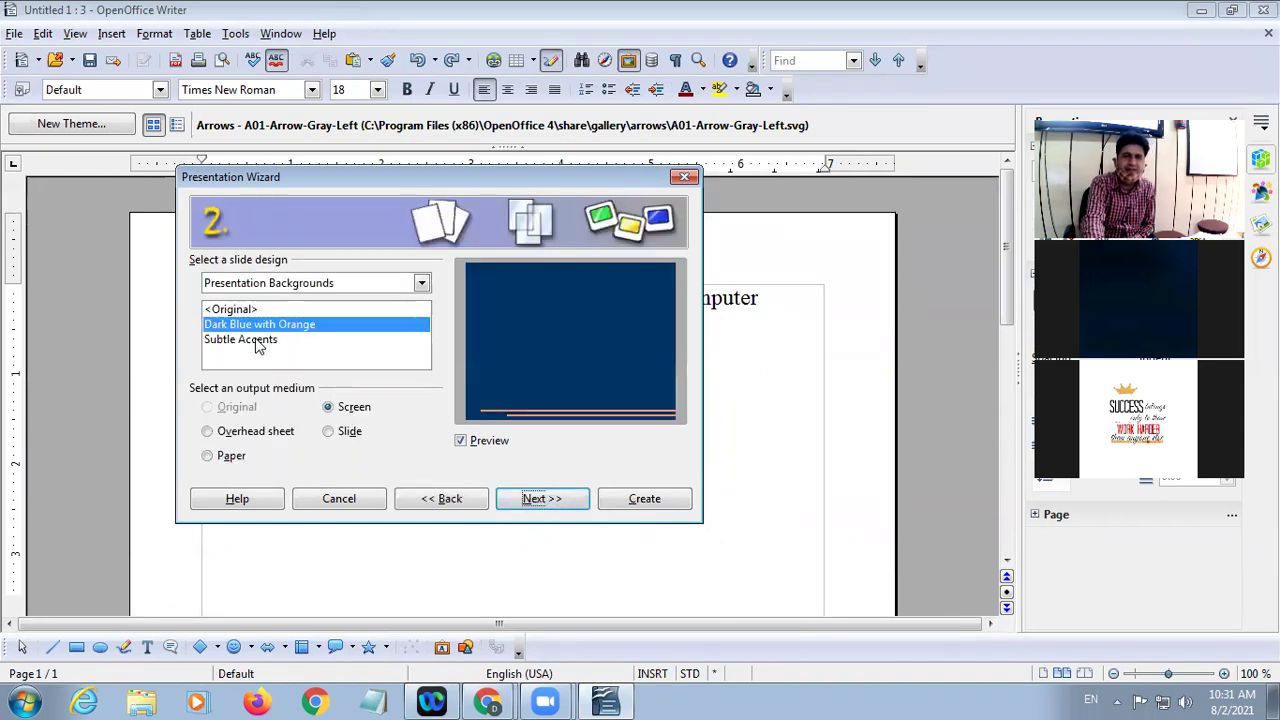
click(256, 311)
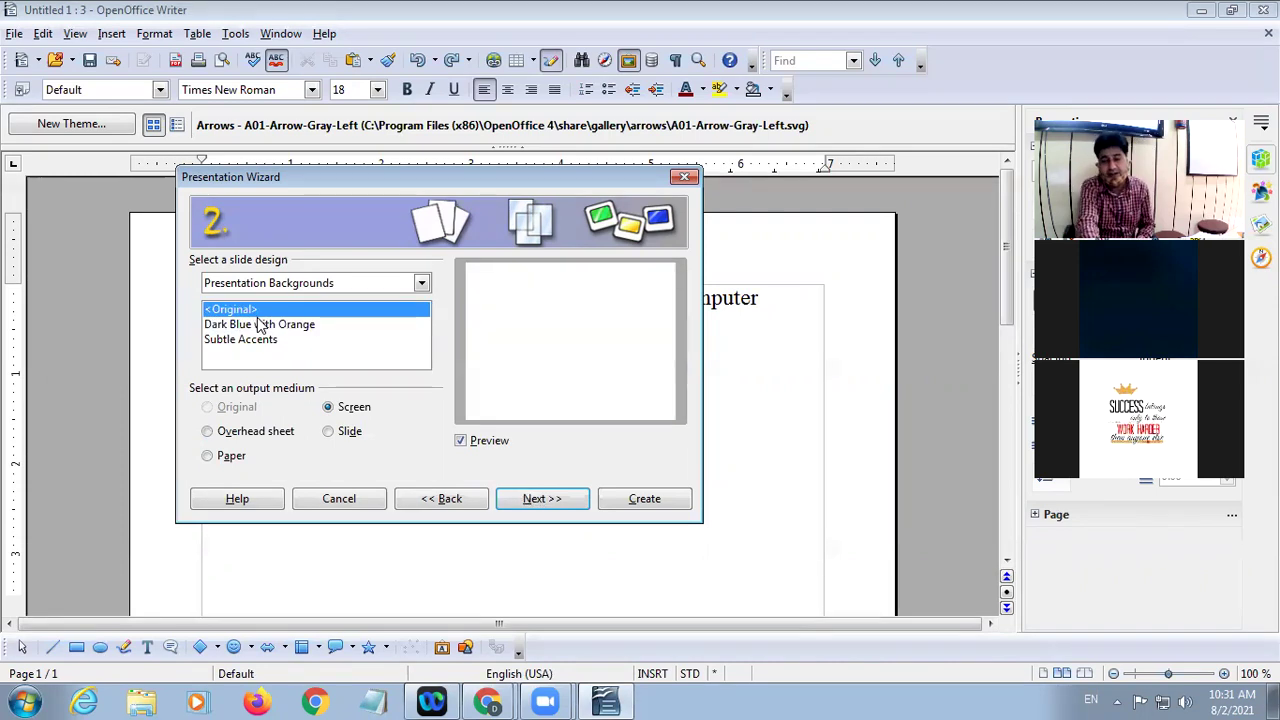
click(535, 499)
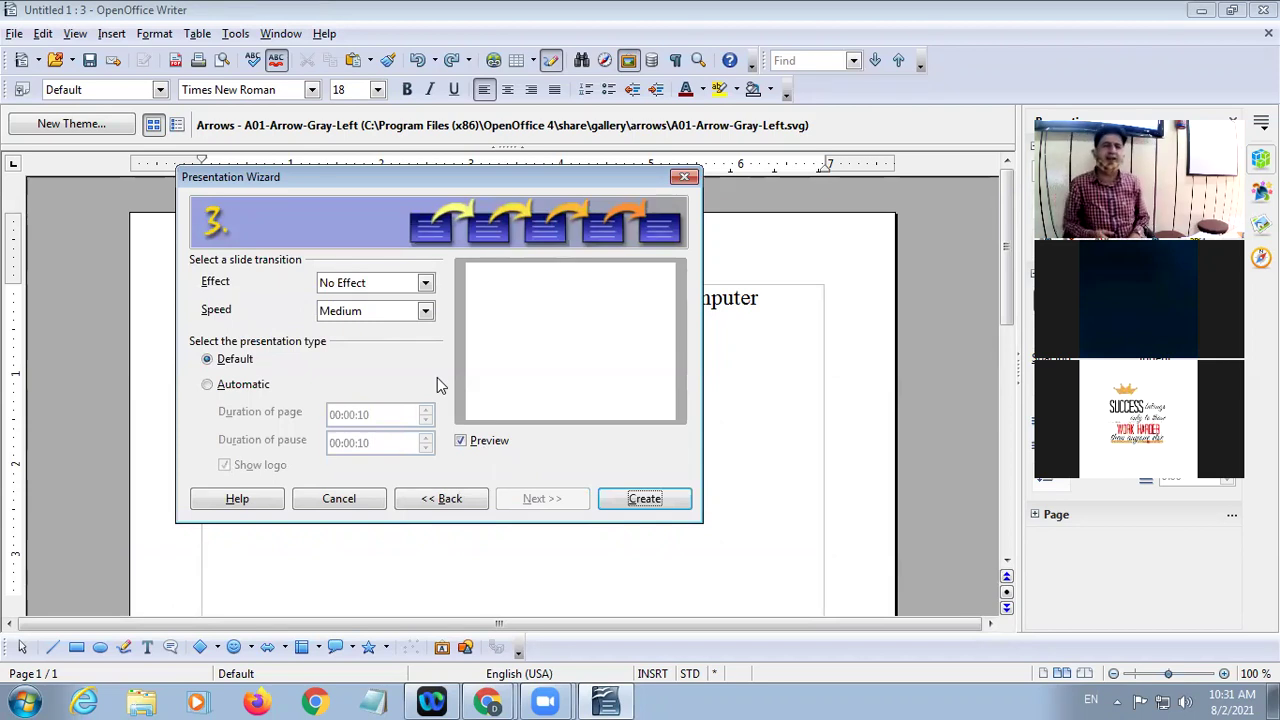
click(660, 511)
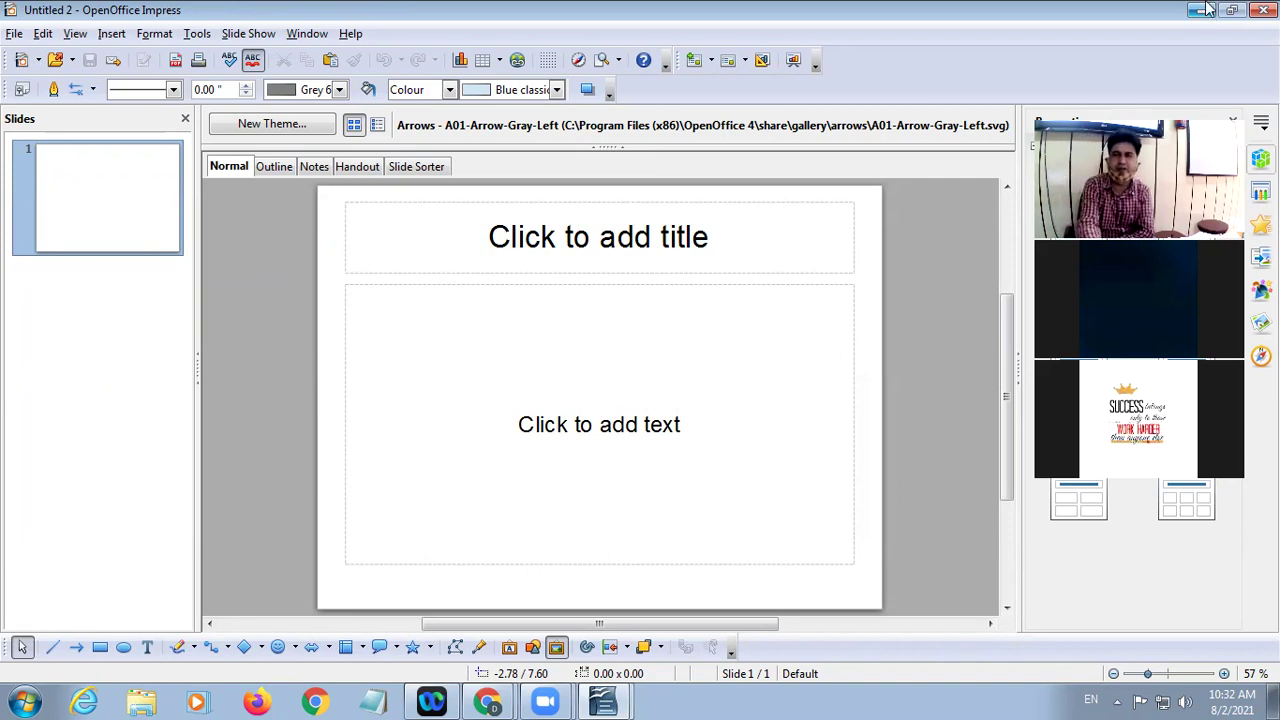
click(1224, 12)
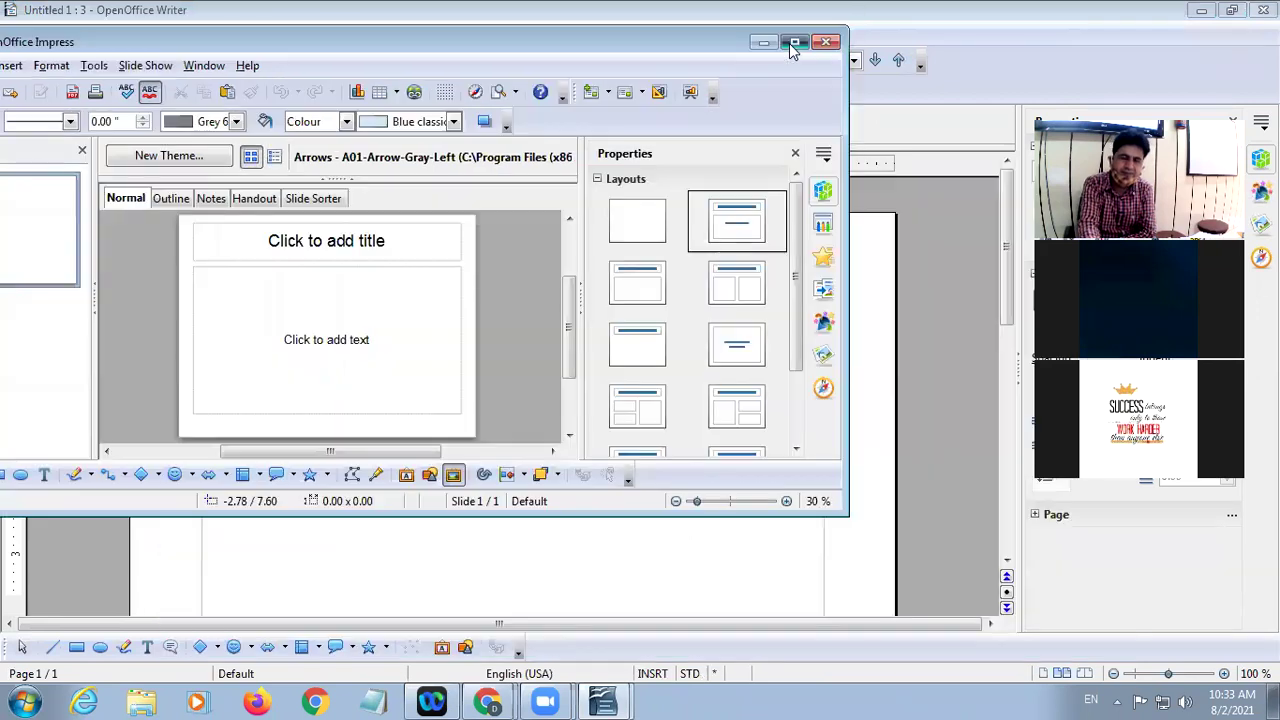
Step: Enlarge the new presentation's window back to full screen
drag(1063, 183, 789, 43)
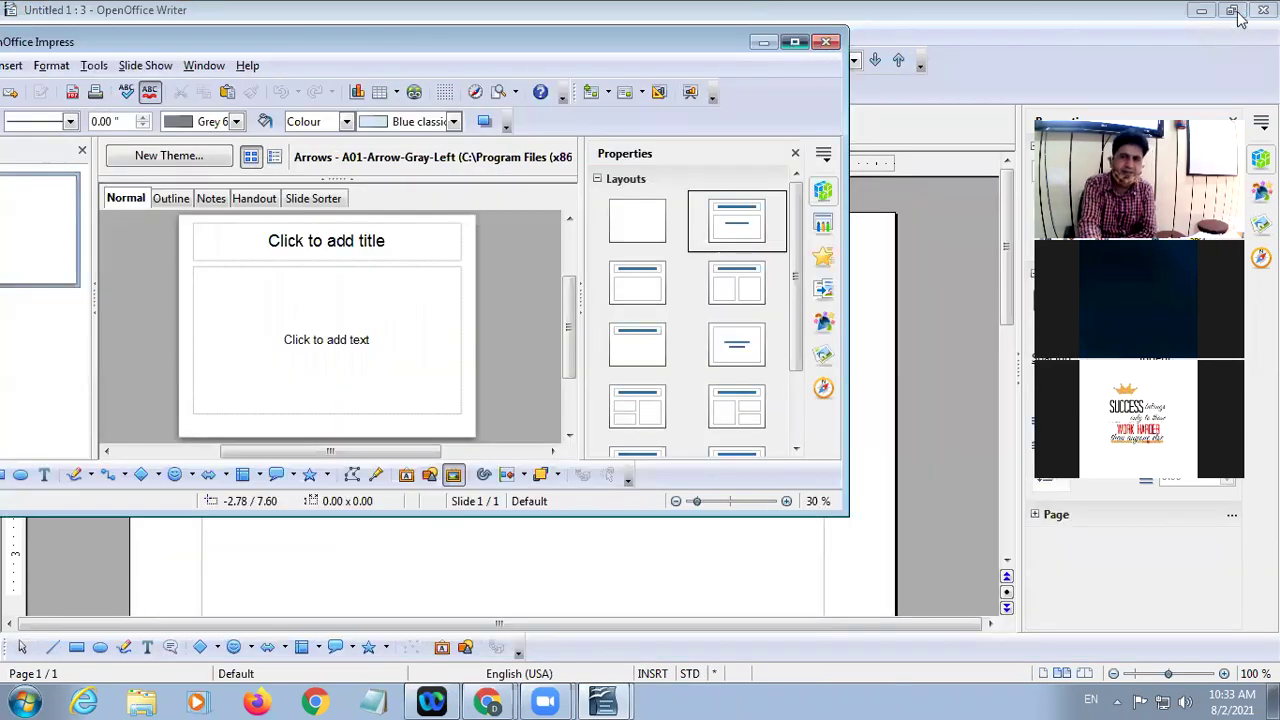
click(795, 42)
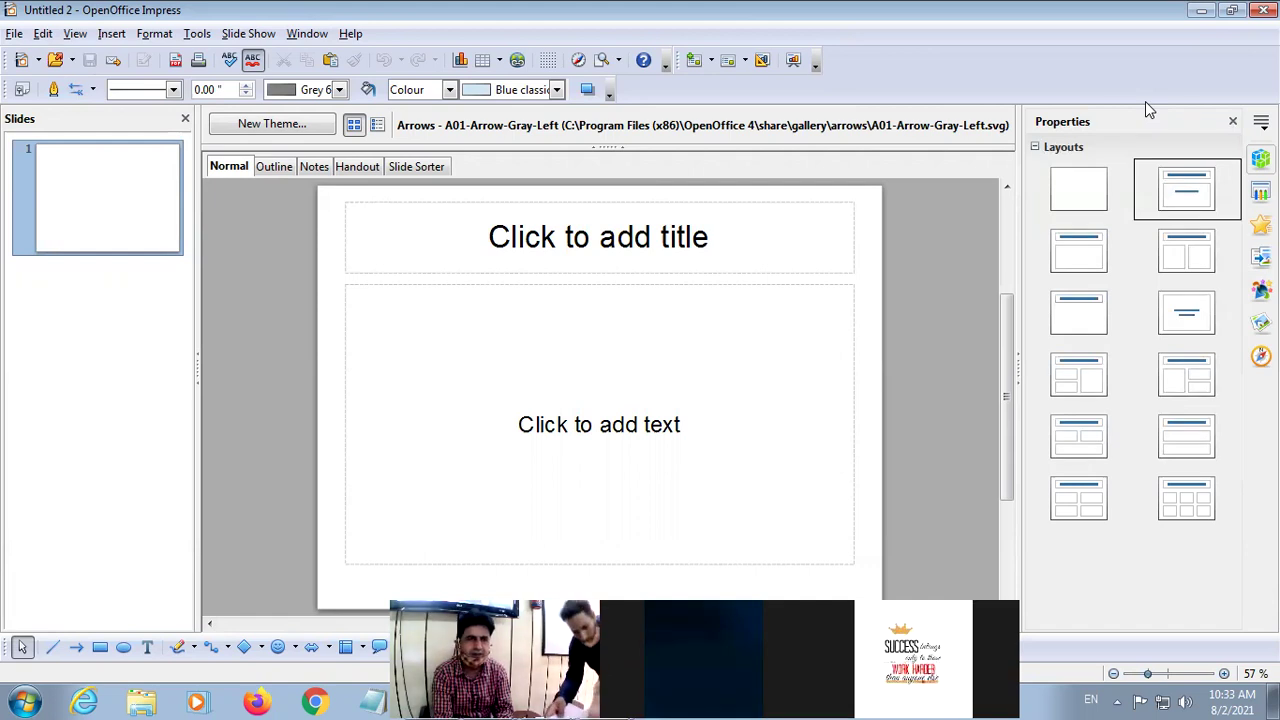
mouse_move(75, 208)
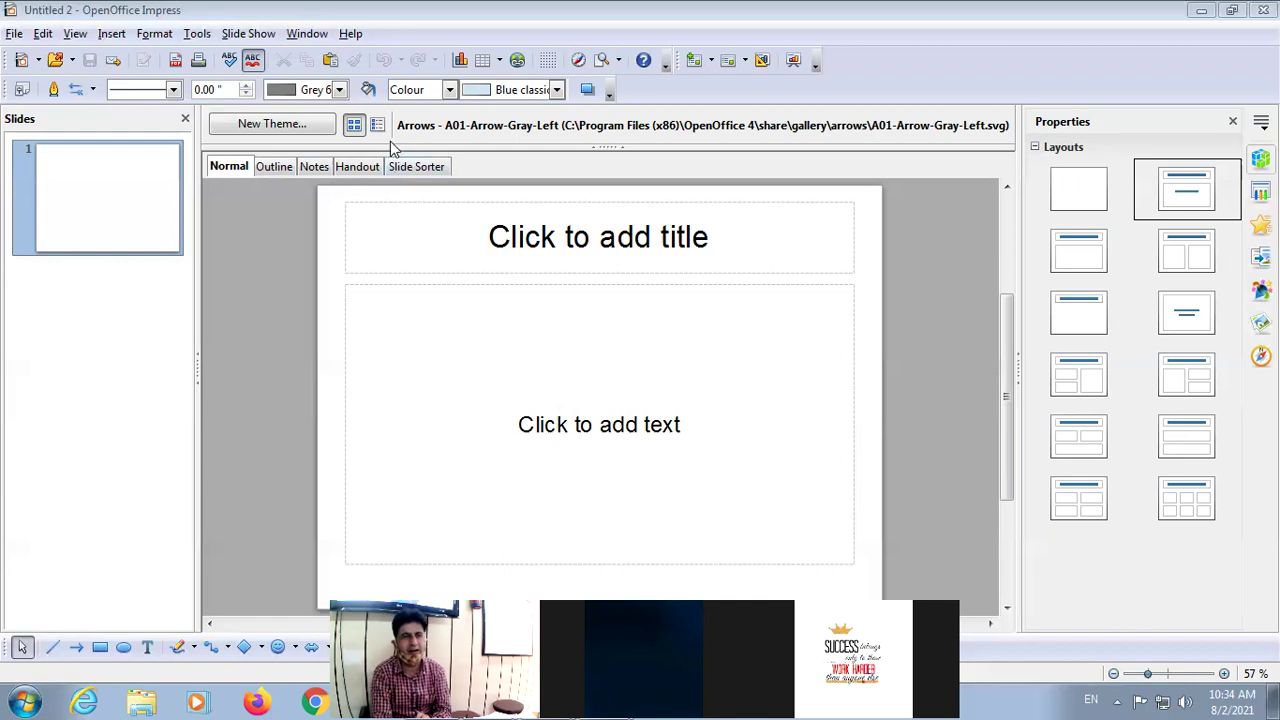
Step: Look through the Outline, Notes, Handout and Slide Sorter views of the presentation and return to the Normal view
click(276, 168)
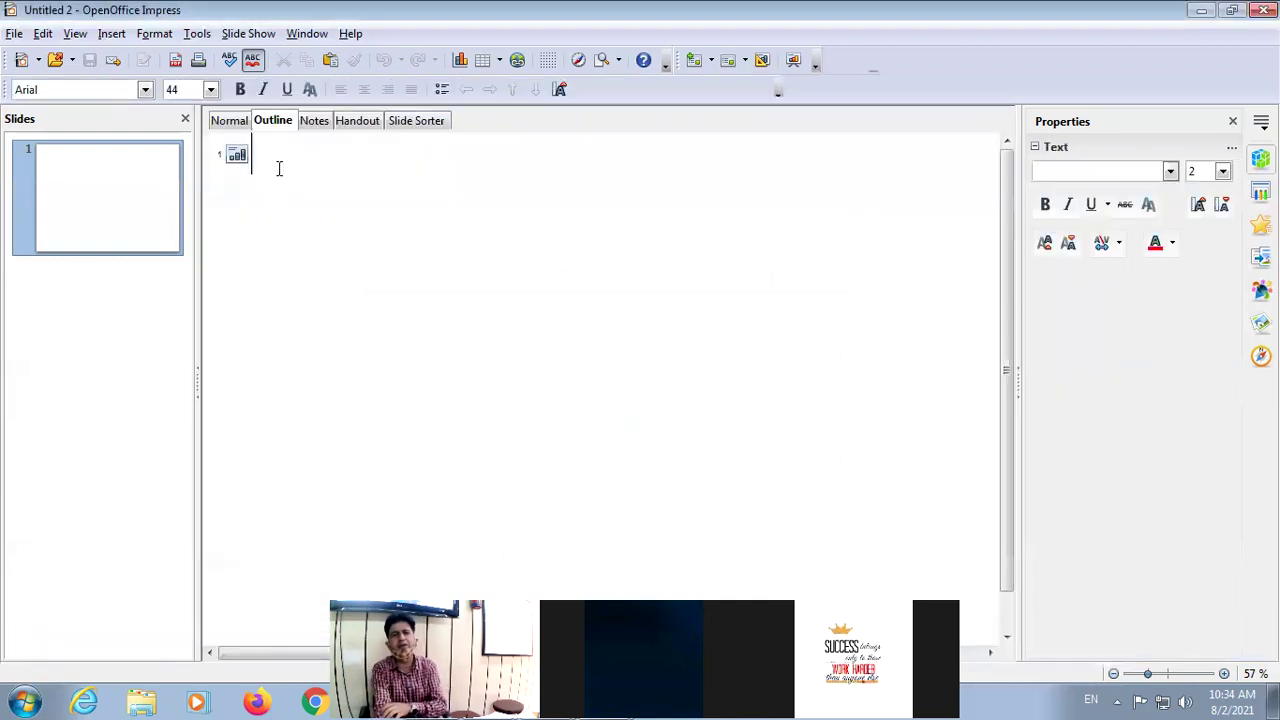
click(229, 121)
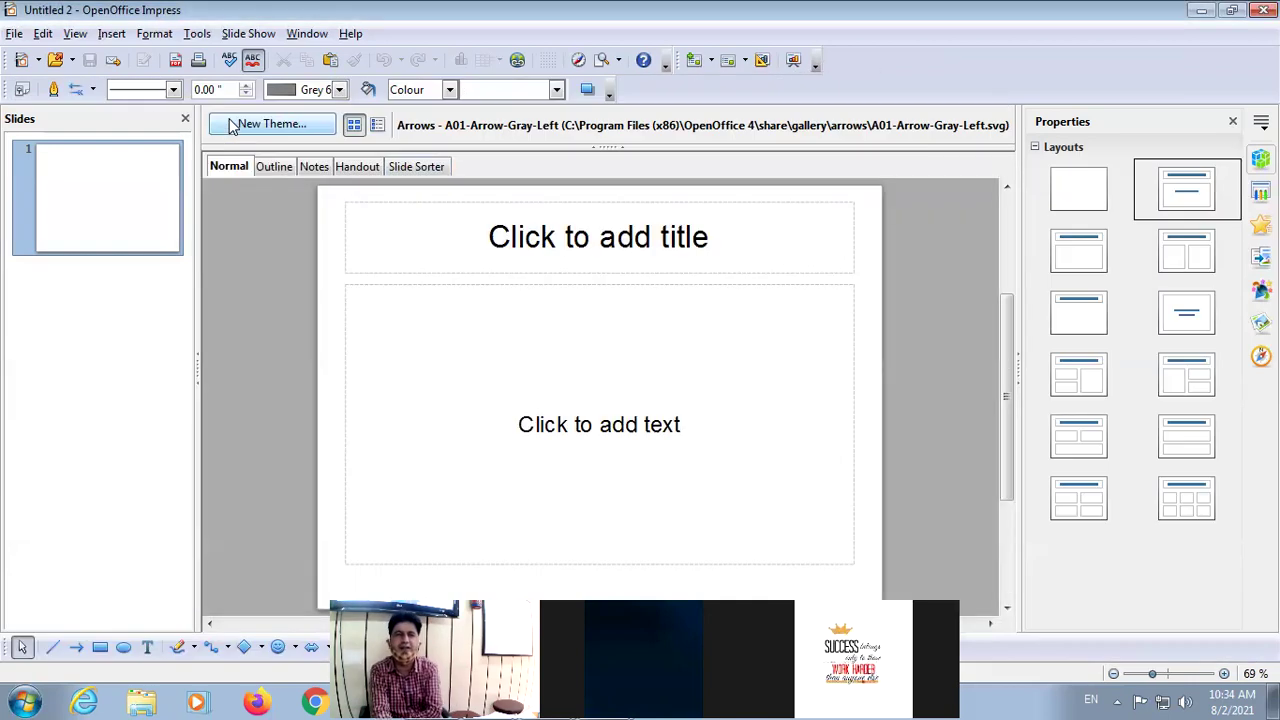
click(313, 167)
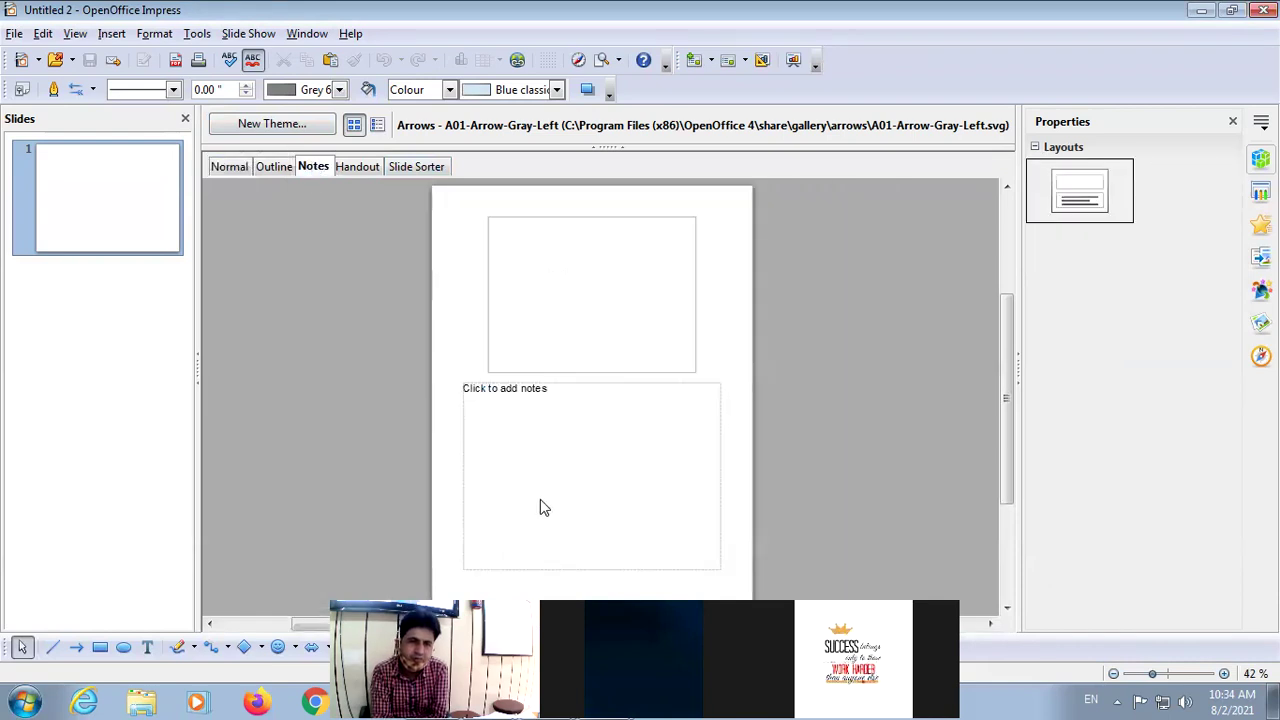
click(355, 168)
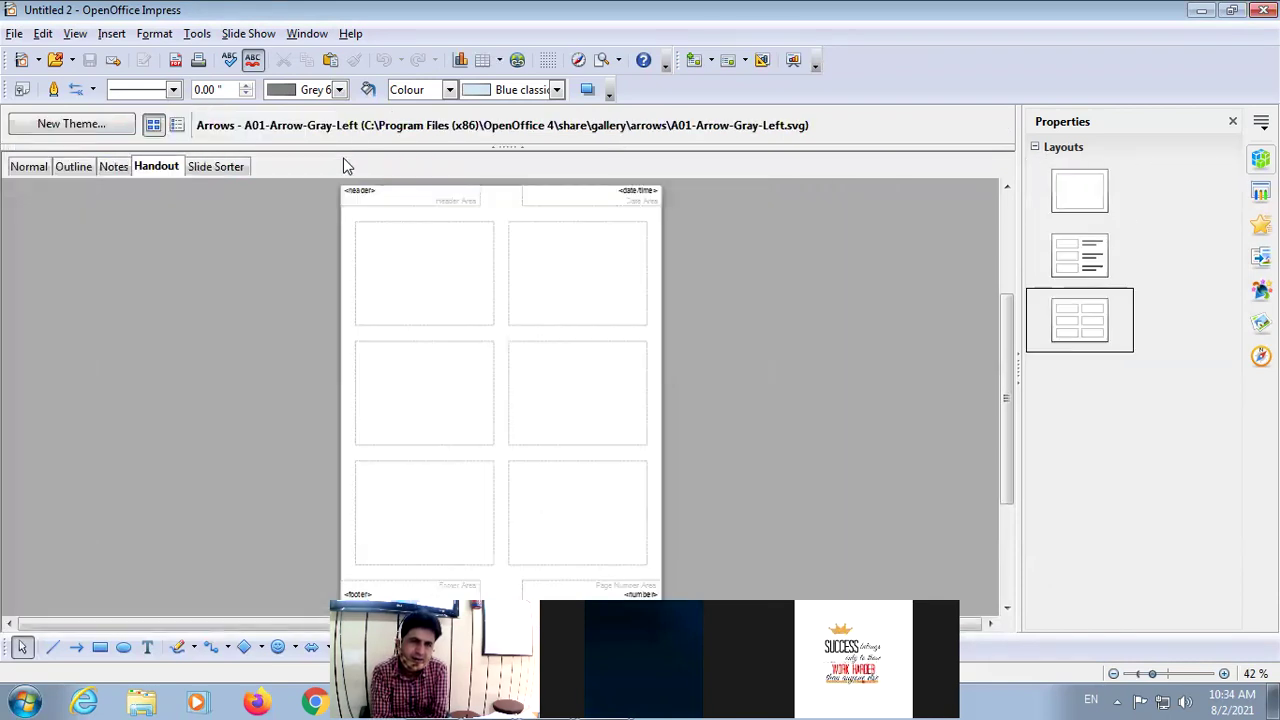
click(31, 169)
click(414, 168)
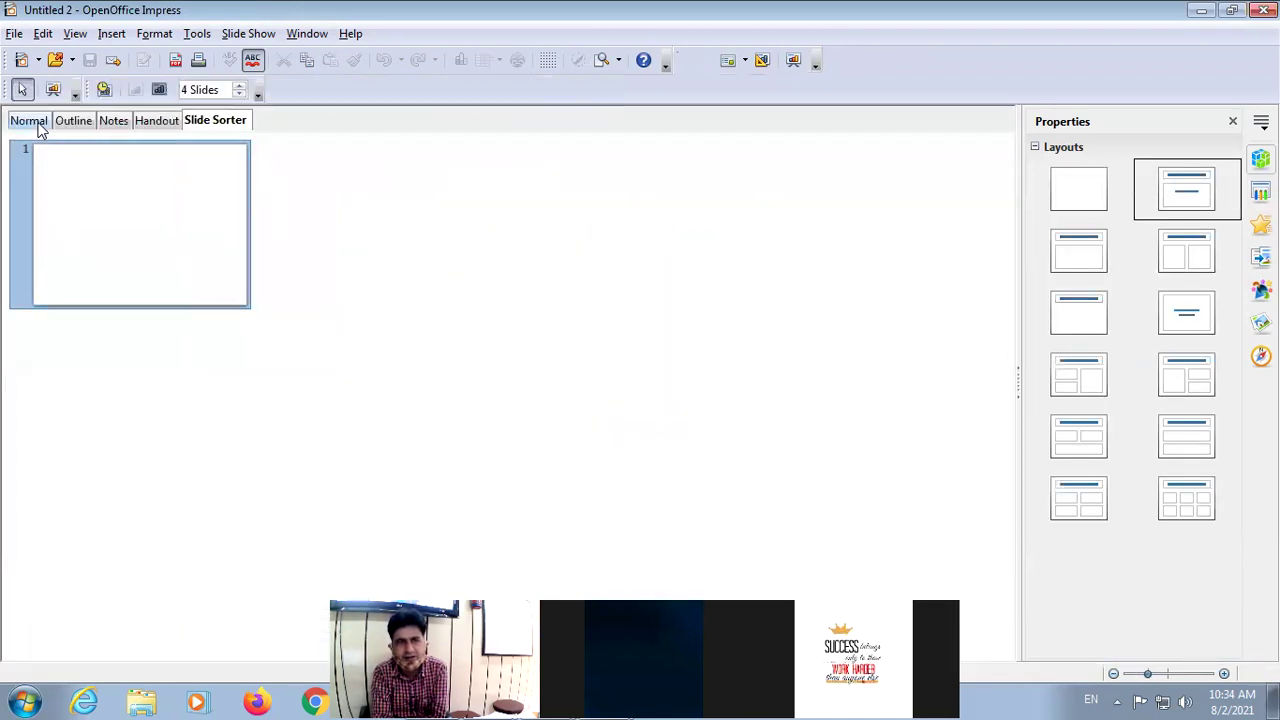
double_click(164, 240)
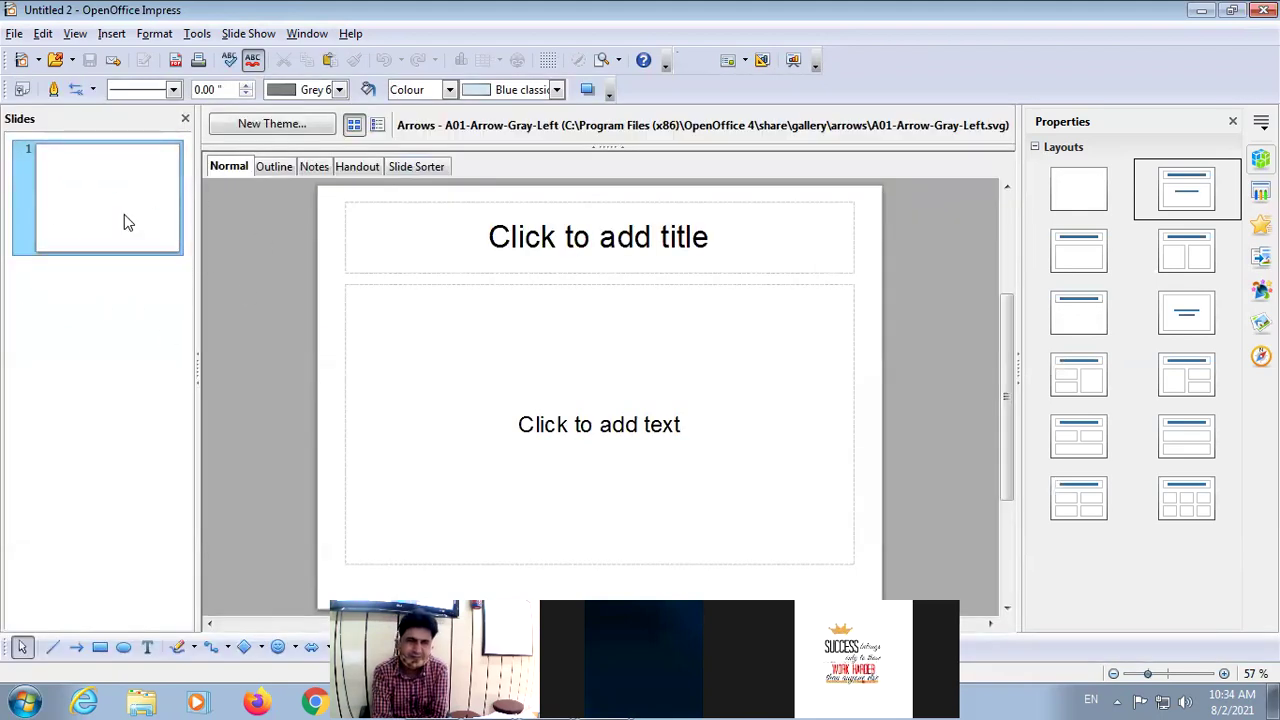
mouse_move(124, 214)
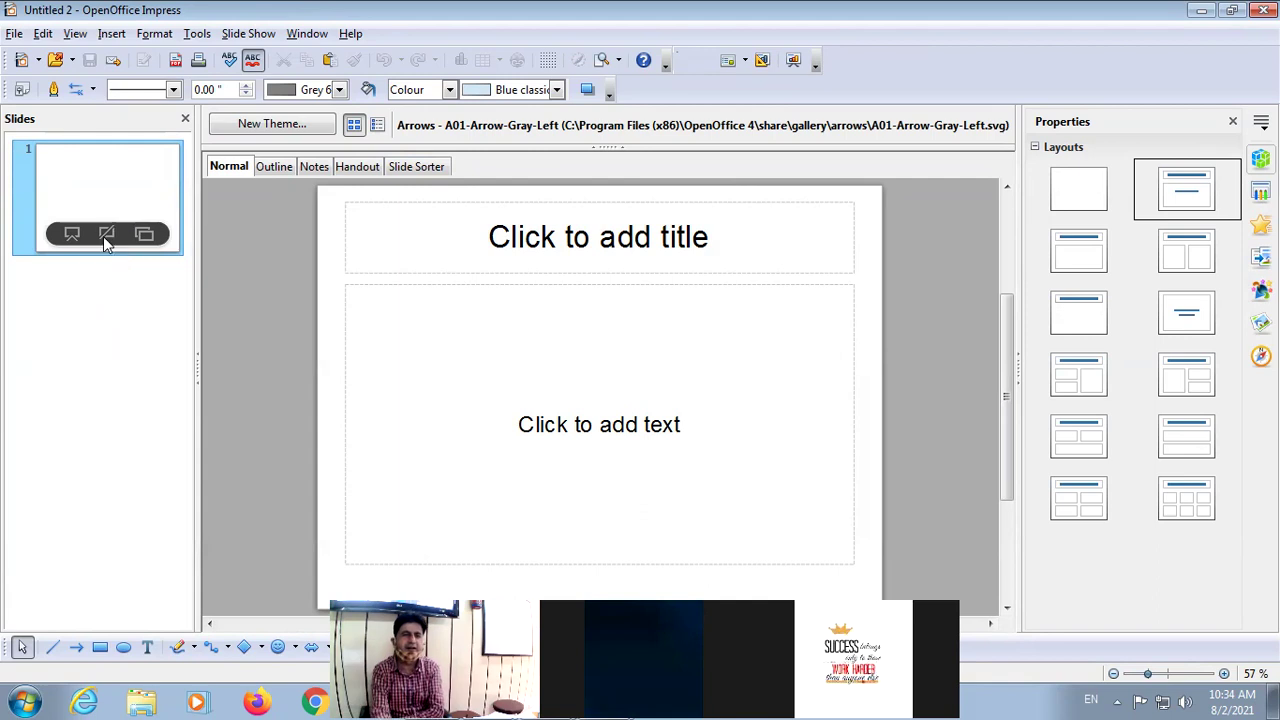
Step: Enter "Computer Applications" as the title of the first slide and leave the title's text editing
click(703, 283)
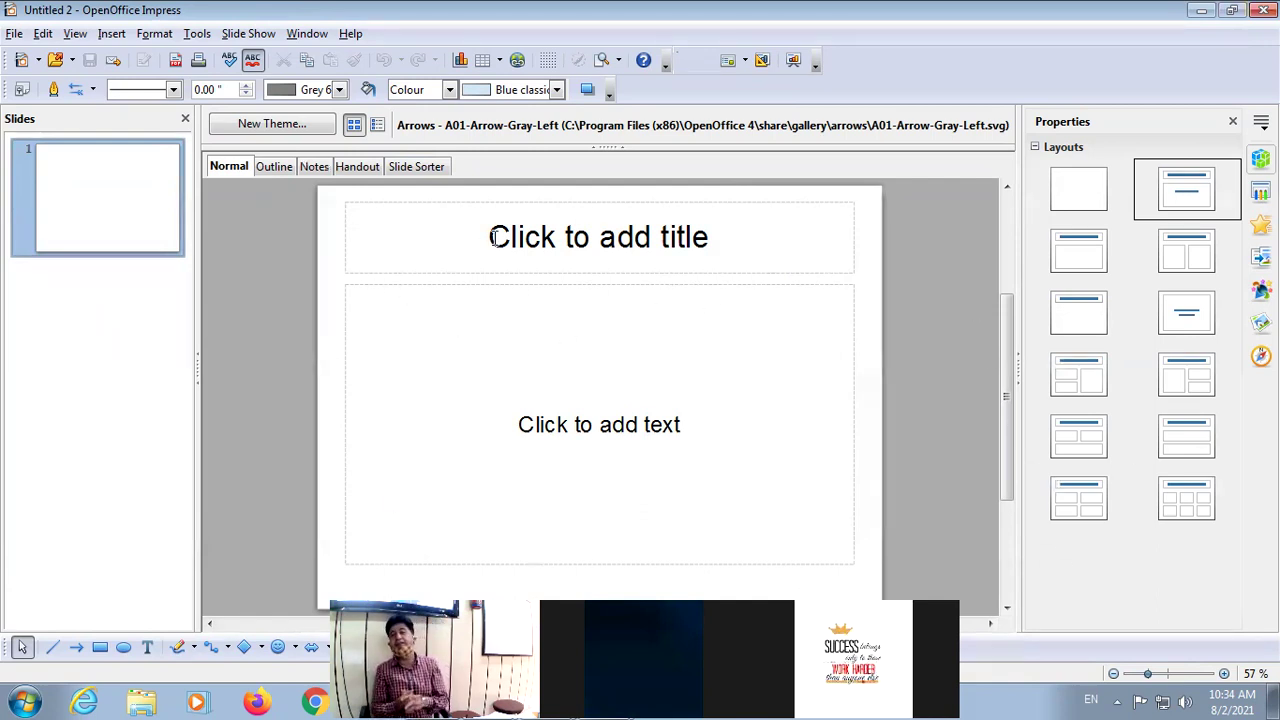
click(553, 222)
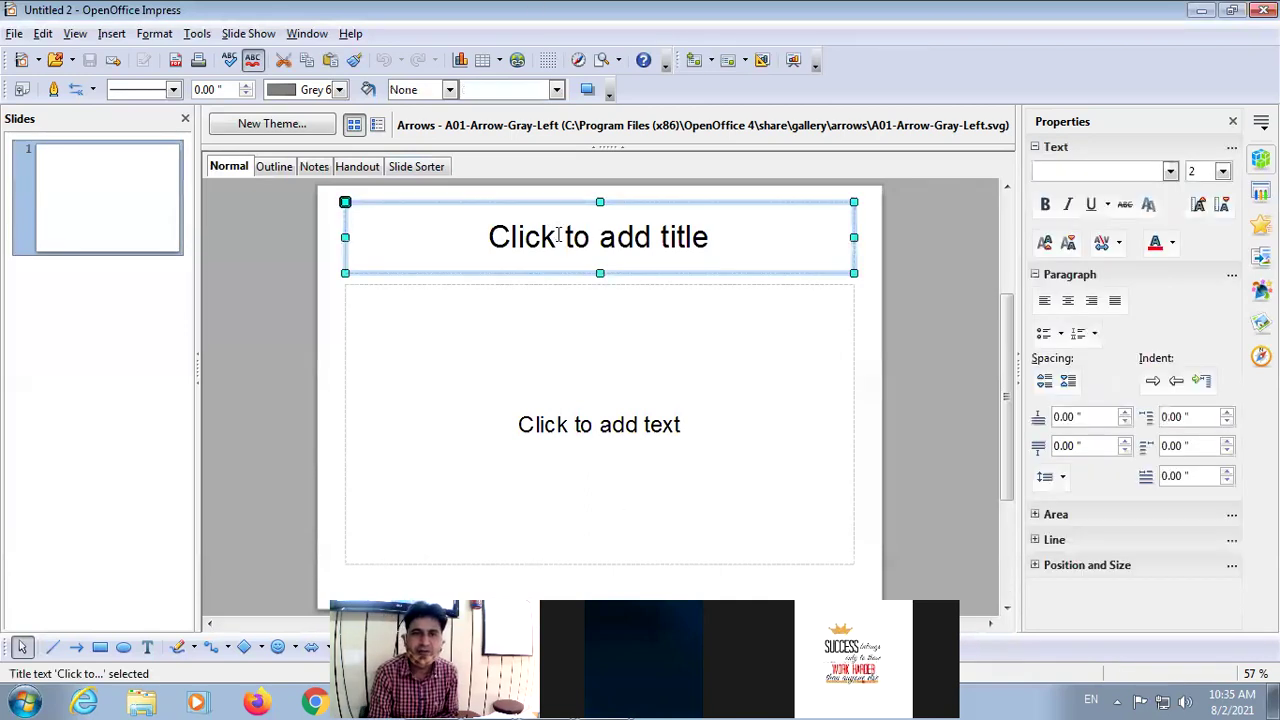
click(559, 236)
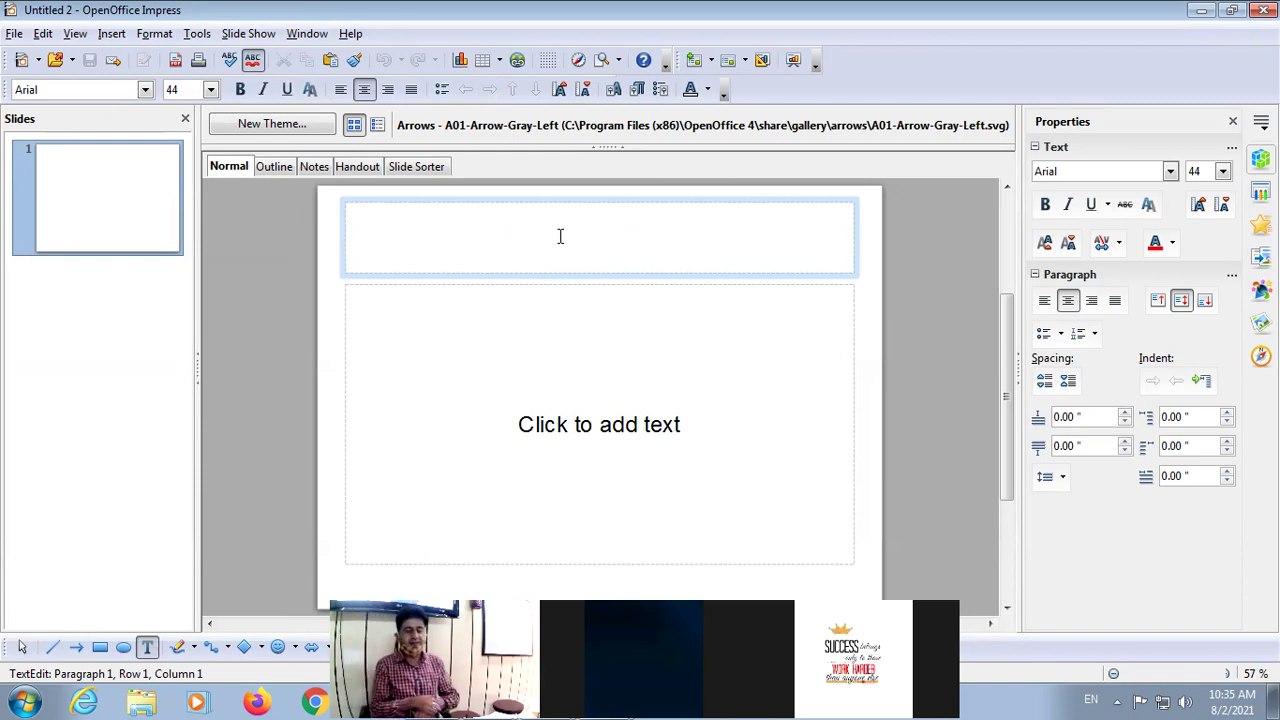
text(C)
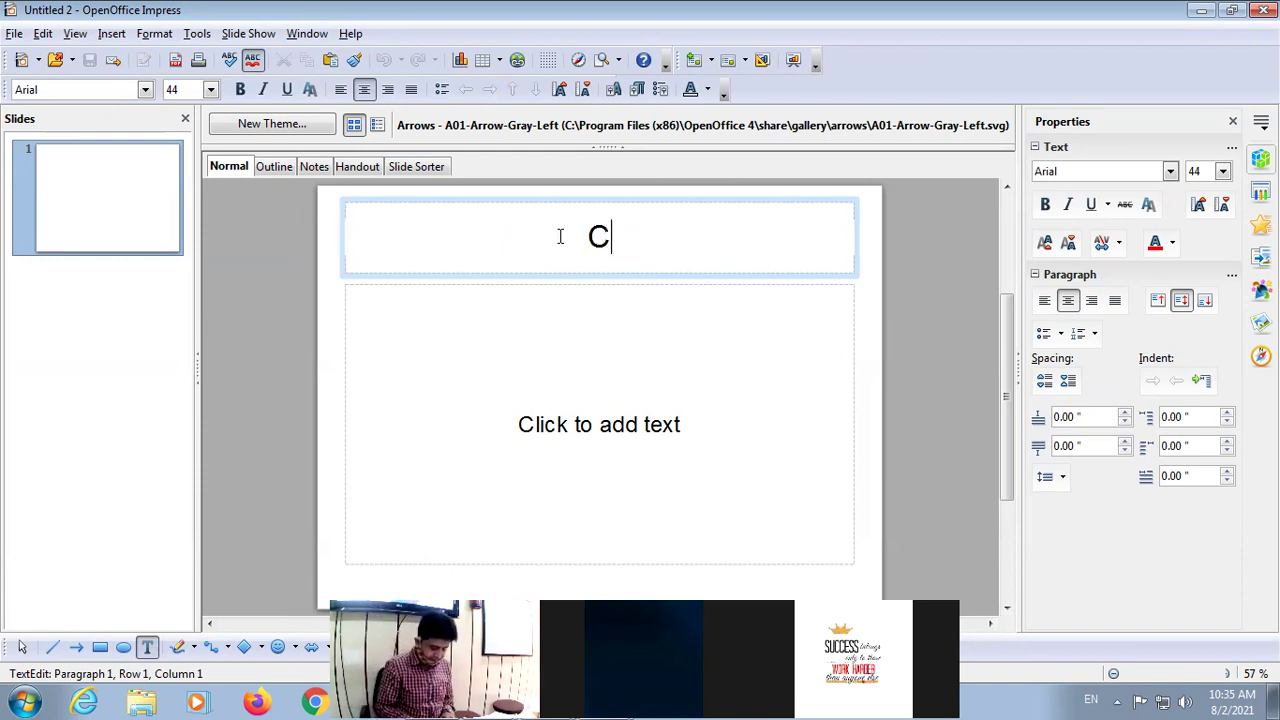
text(omput)
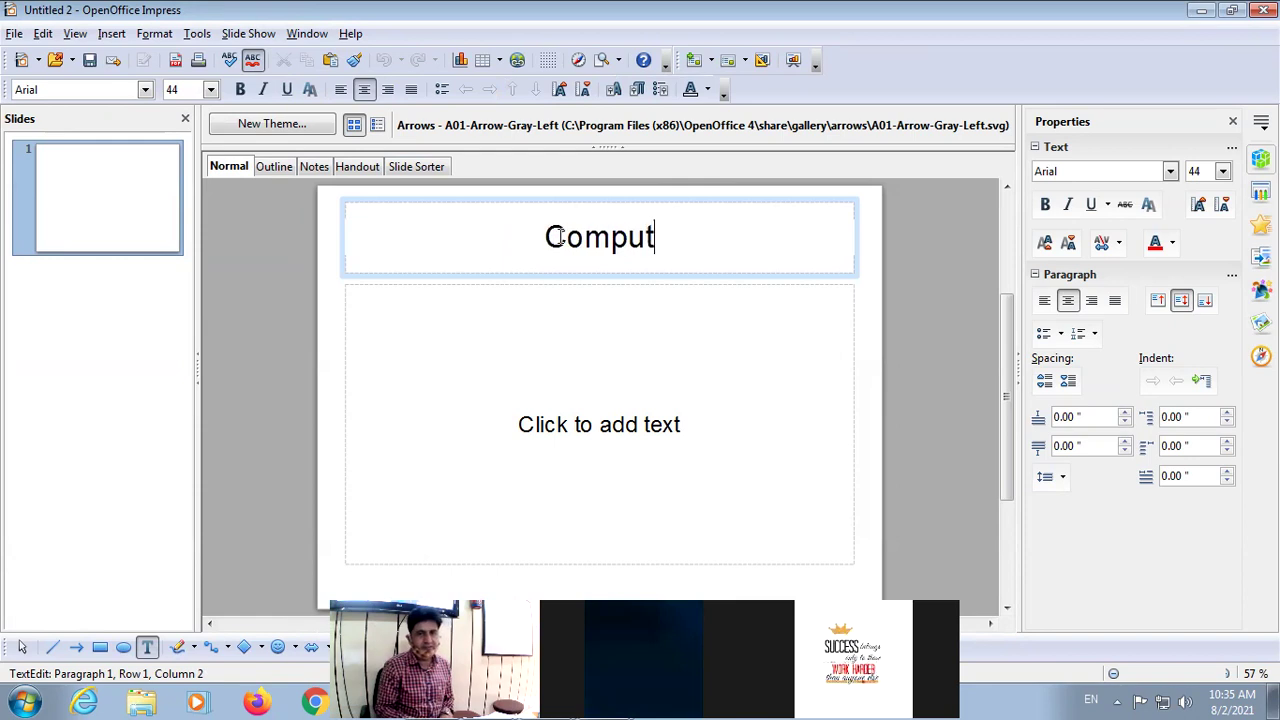
text(er S)
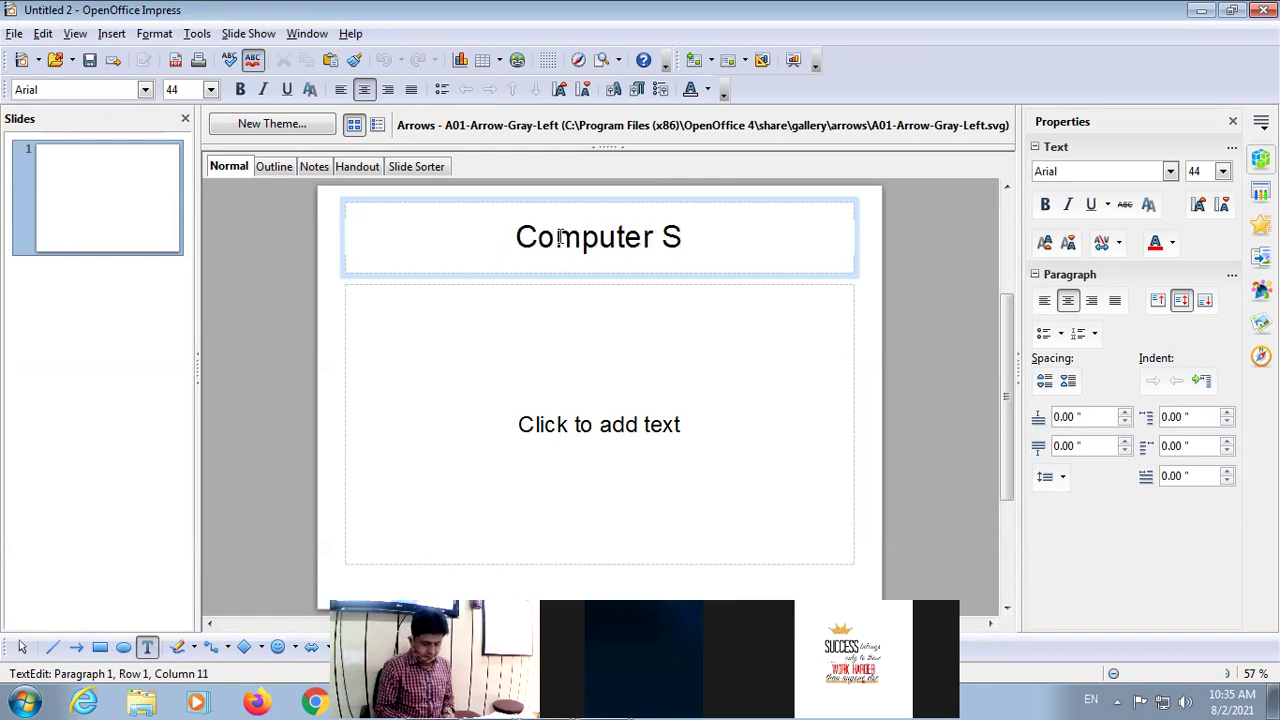
key(BackSpace)
text(Applic)
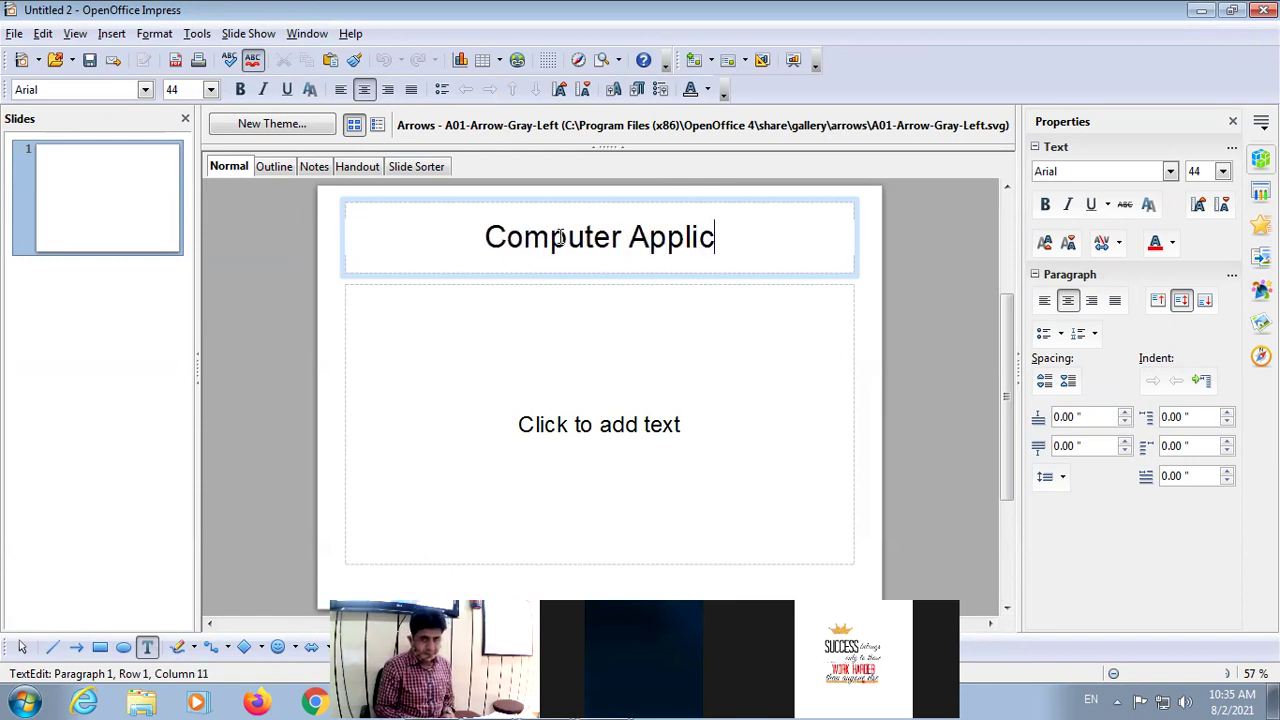
text(ations)
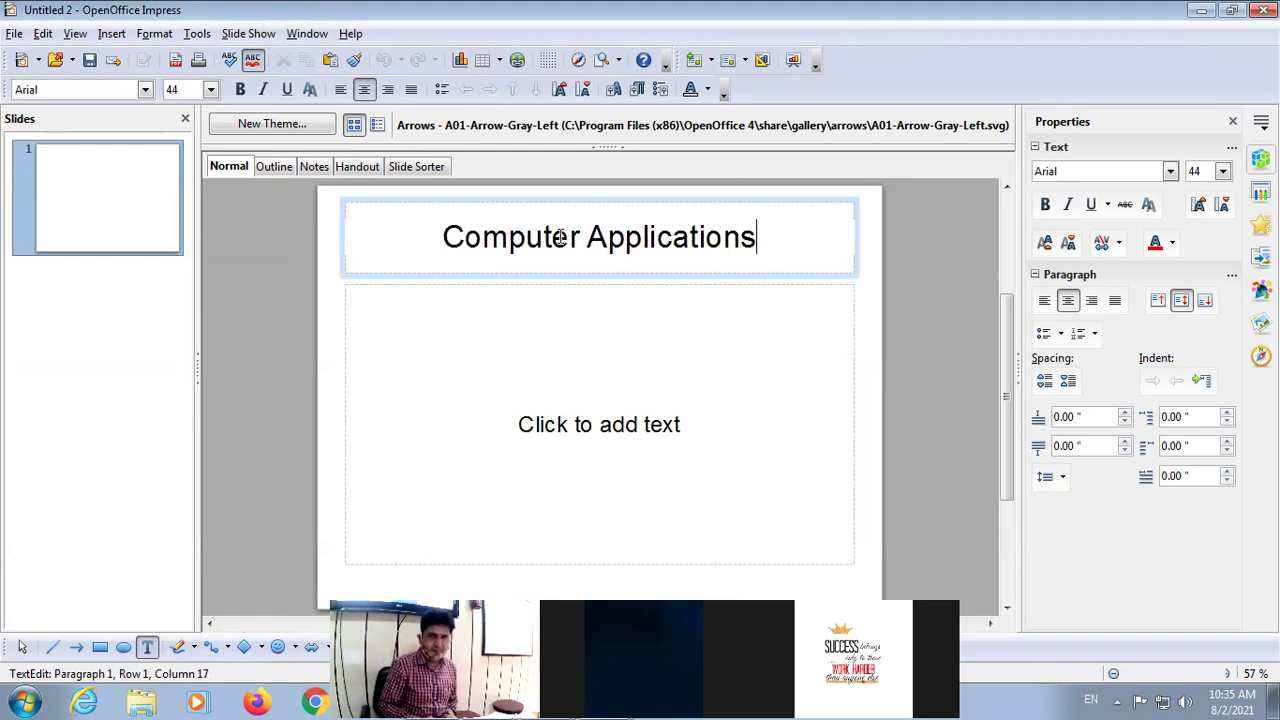
click(577, 403)
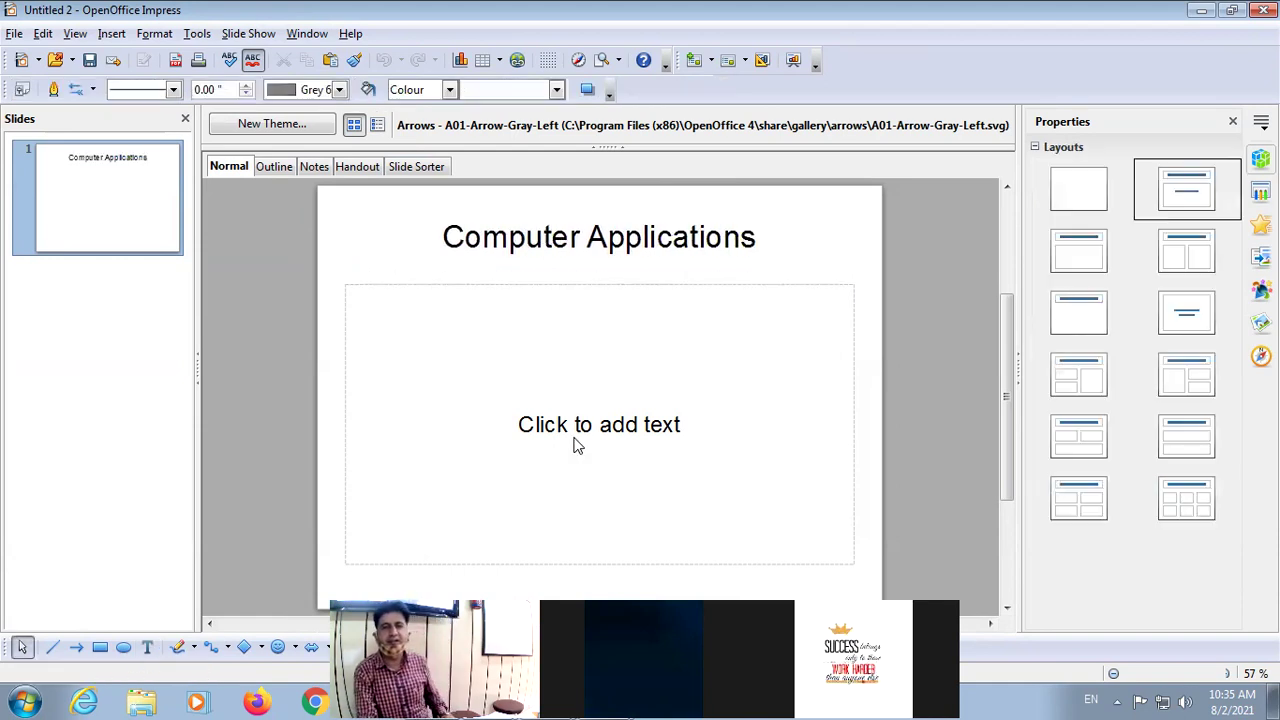
Step: Enter "This is my computer Period." as the slide's body text, add a new line, and shift the text frame slightly to the right
click(575, 428)
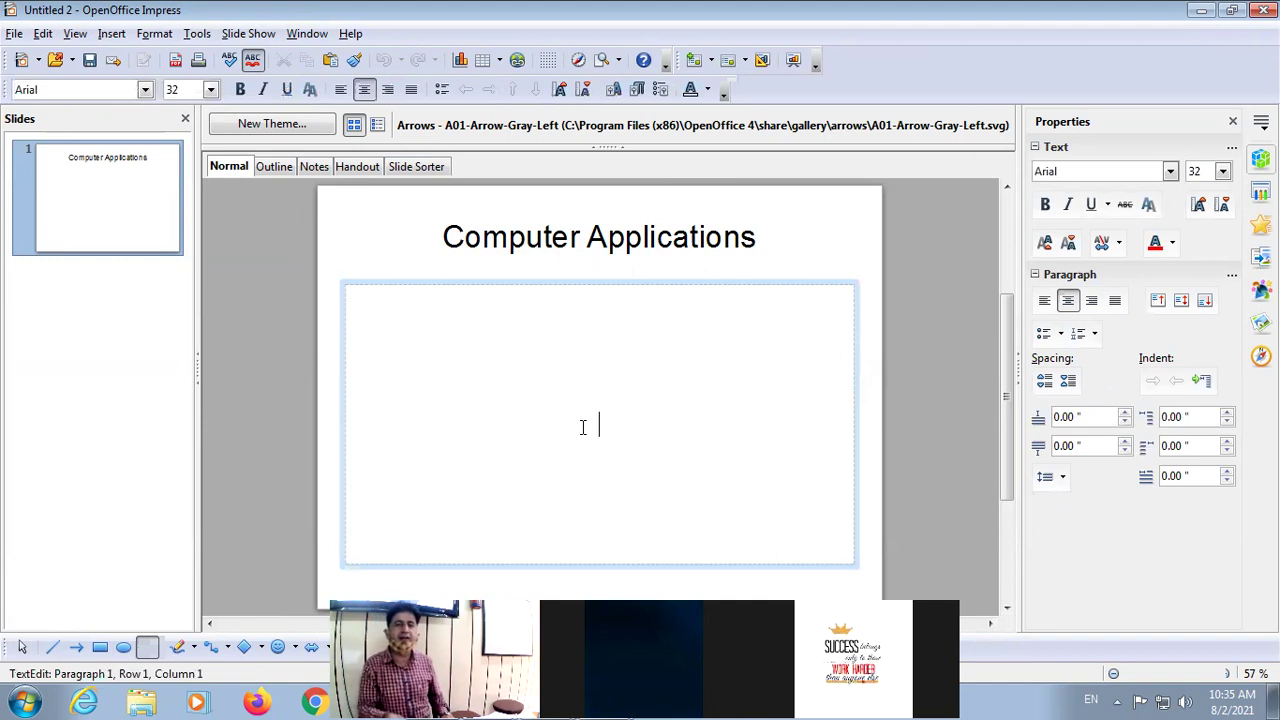
text(This)
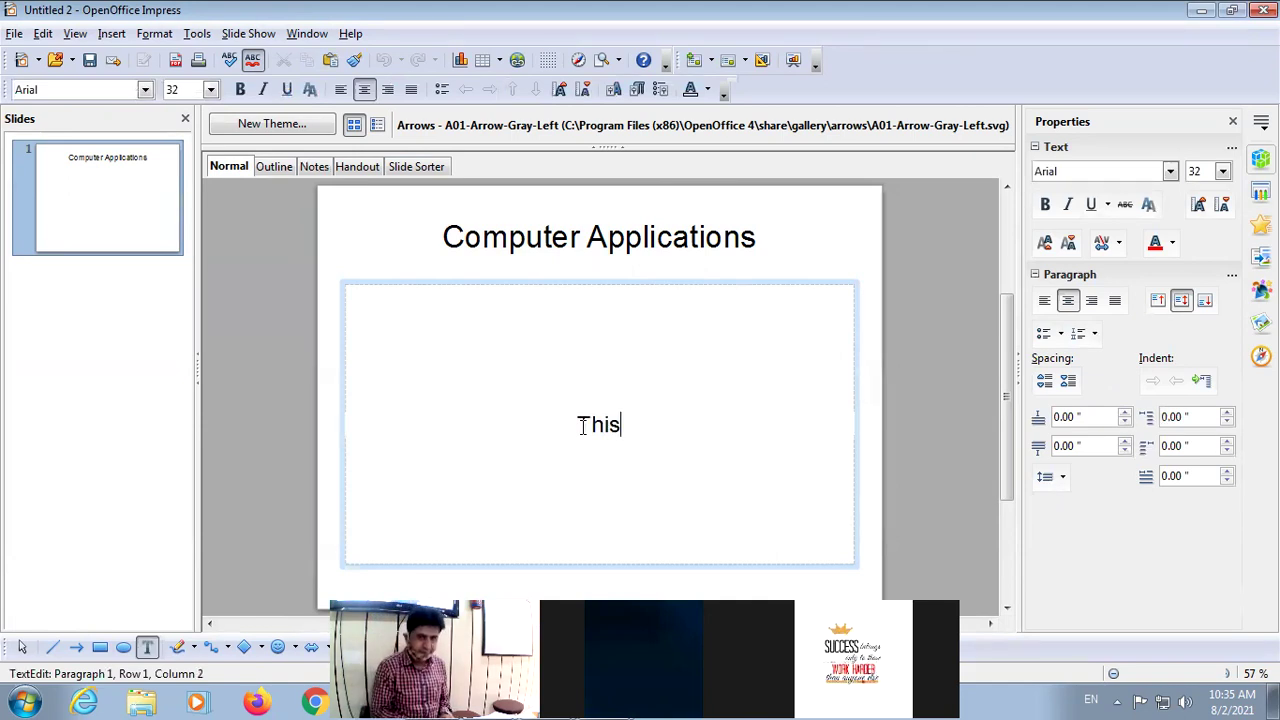
text( is my)
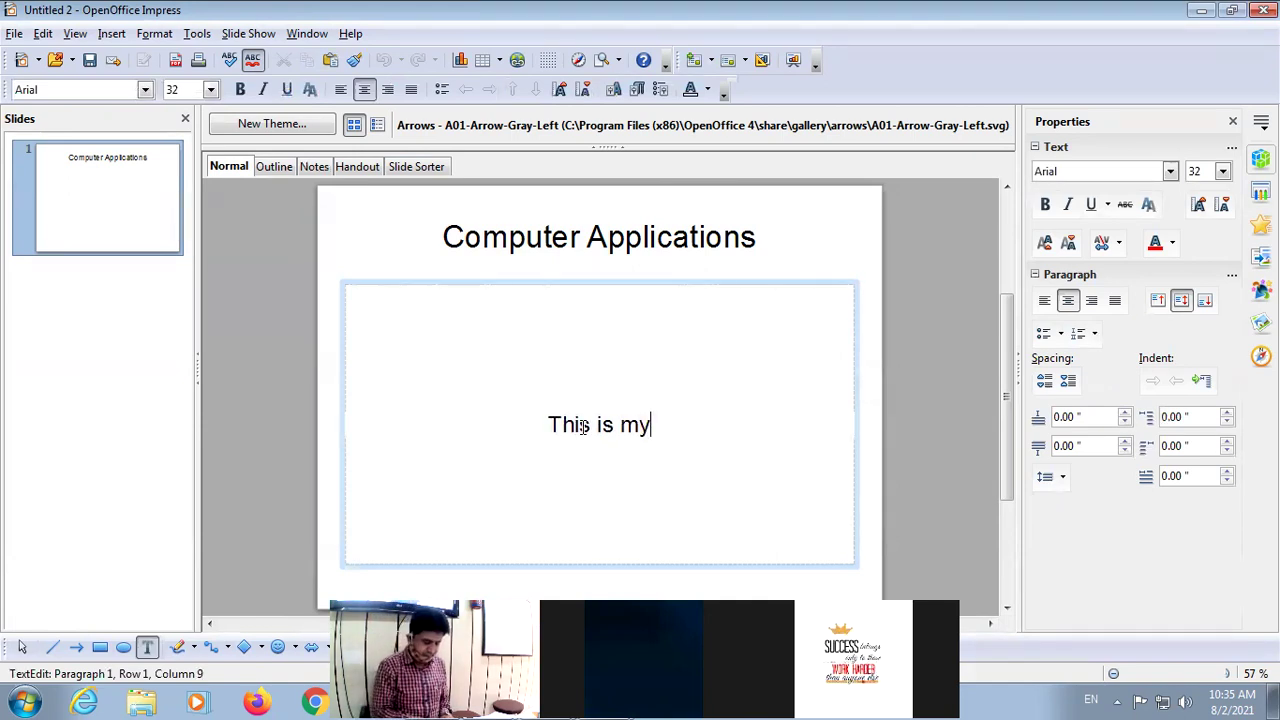
text( computer )
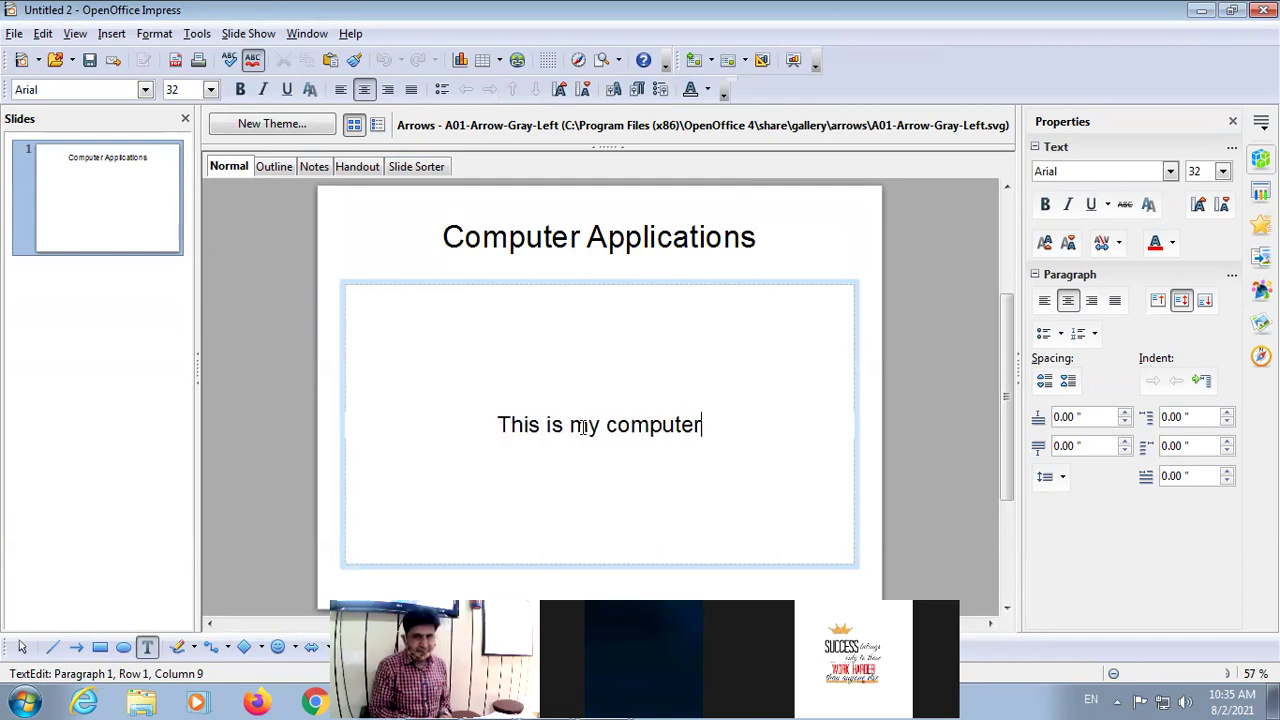
text(Perio)
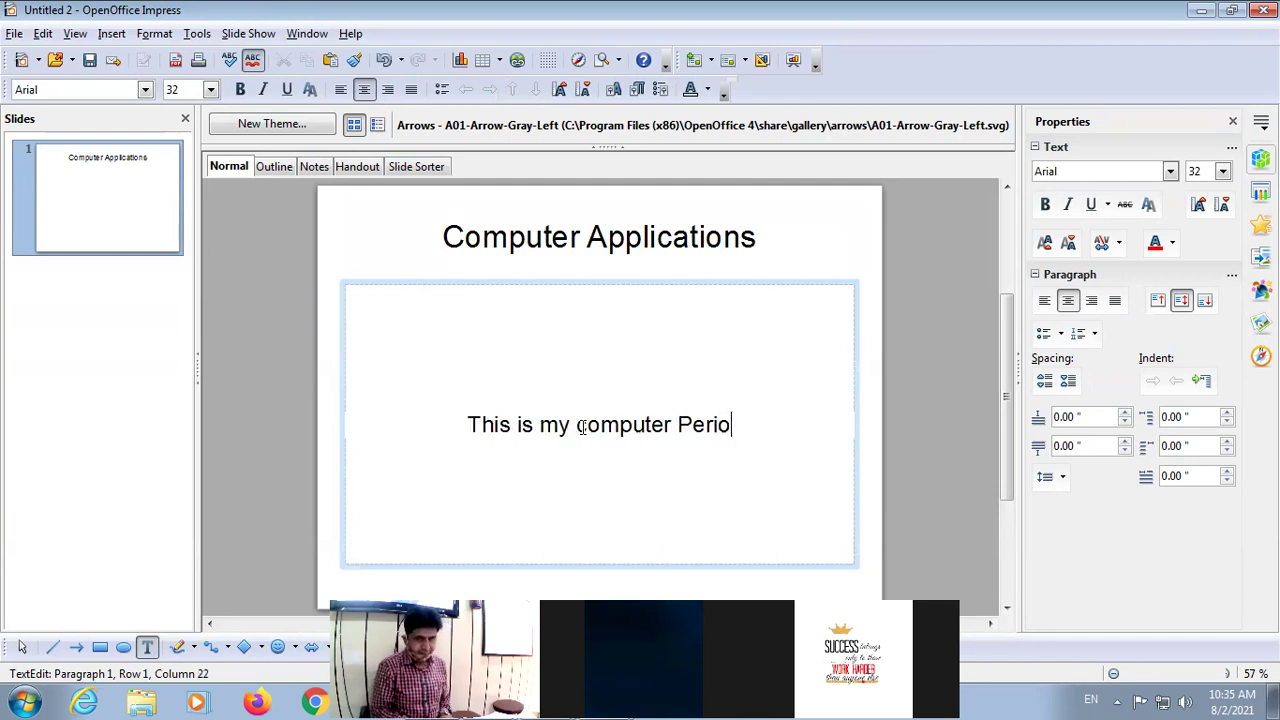
text(d.)
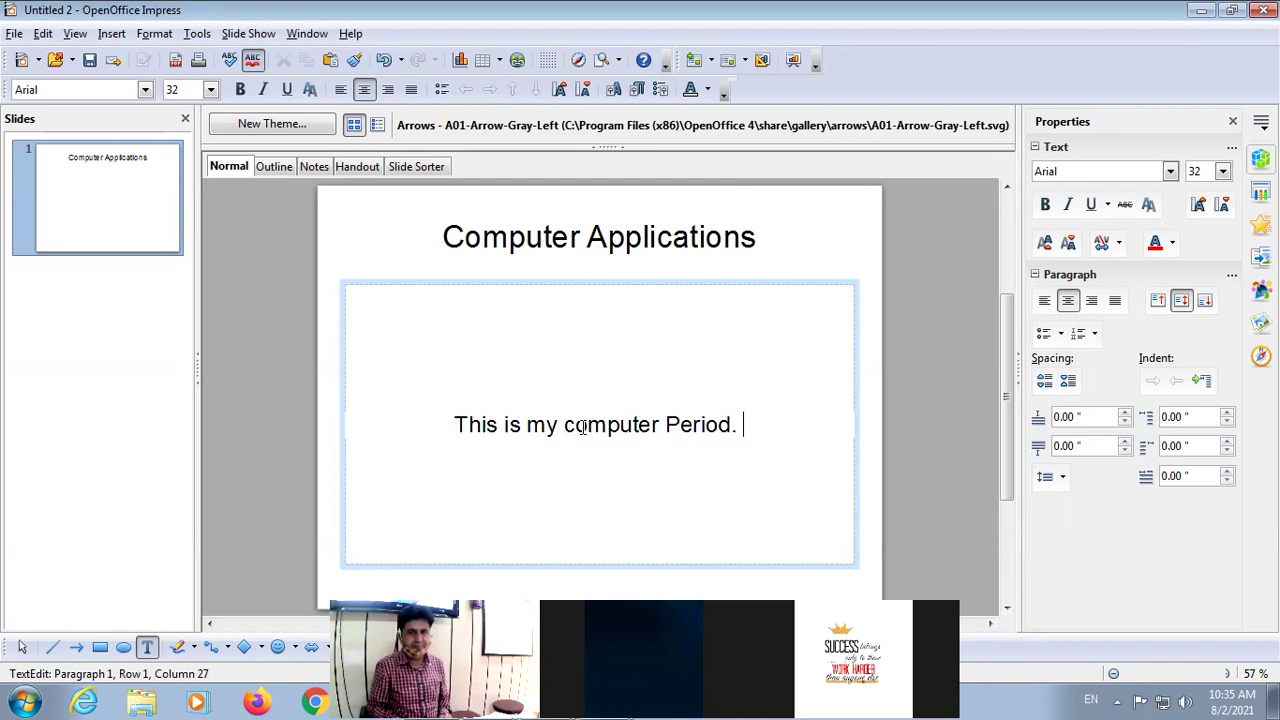
key(Return)
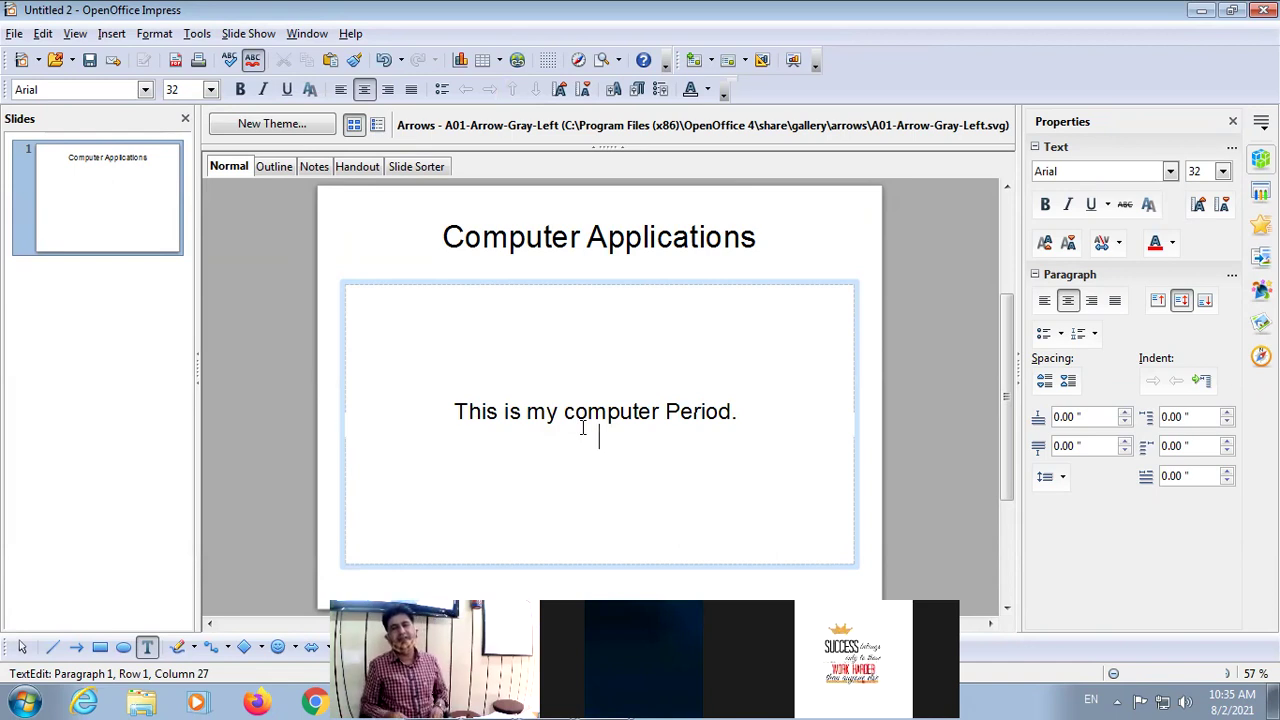
mouse_move(603, 286)
mouse_down()
mouse_move(607, 275)
mouse_move(609, 287)
mouse_up()
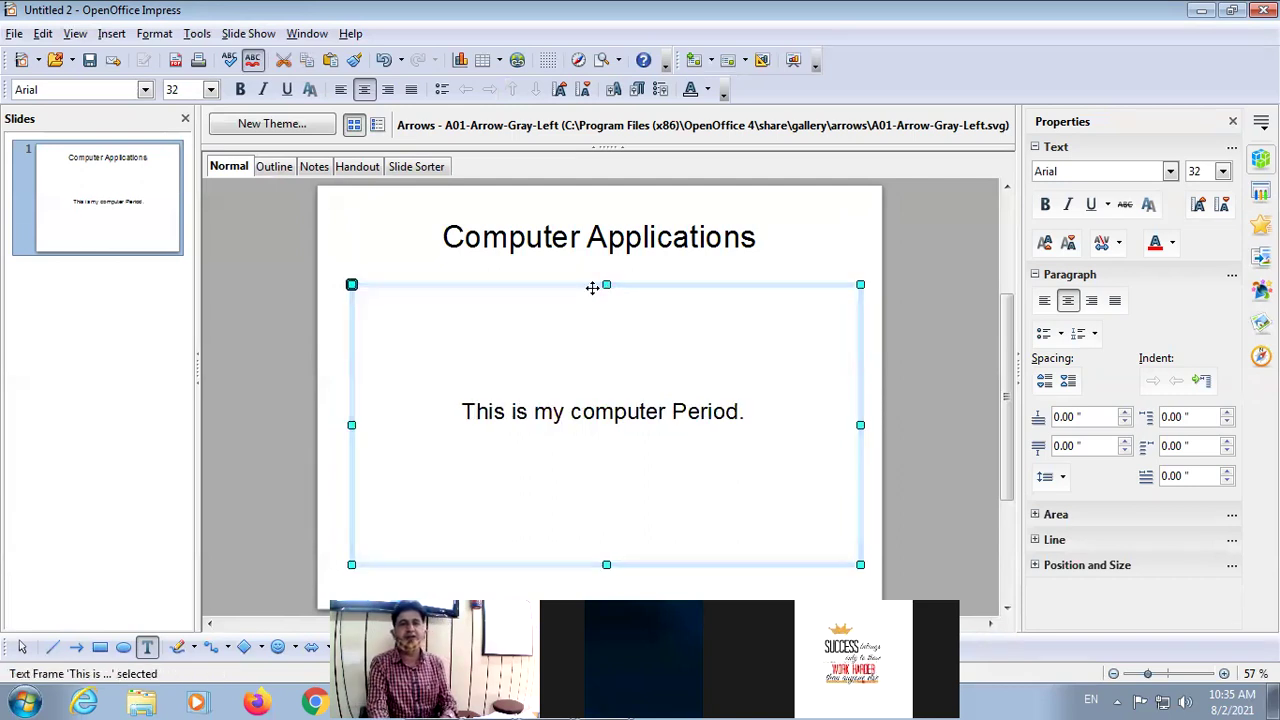